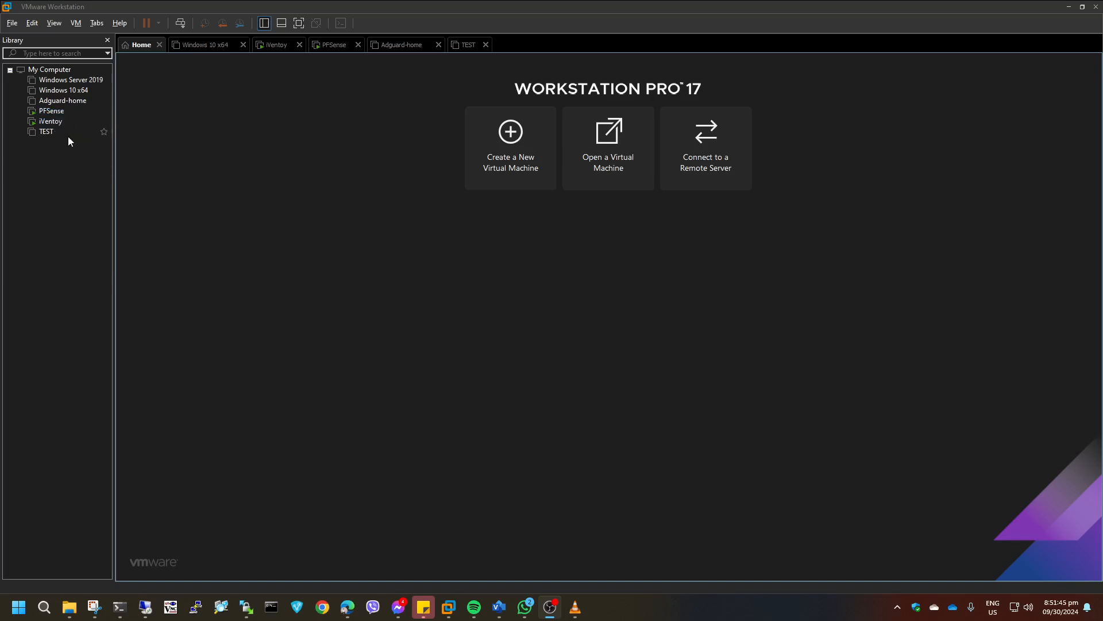
Review the iVentoy virtual machine's memory, processor, hard disk, CD/DVD and network adapter settings without changing them
right_click(57, 122)
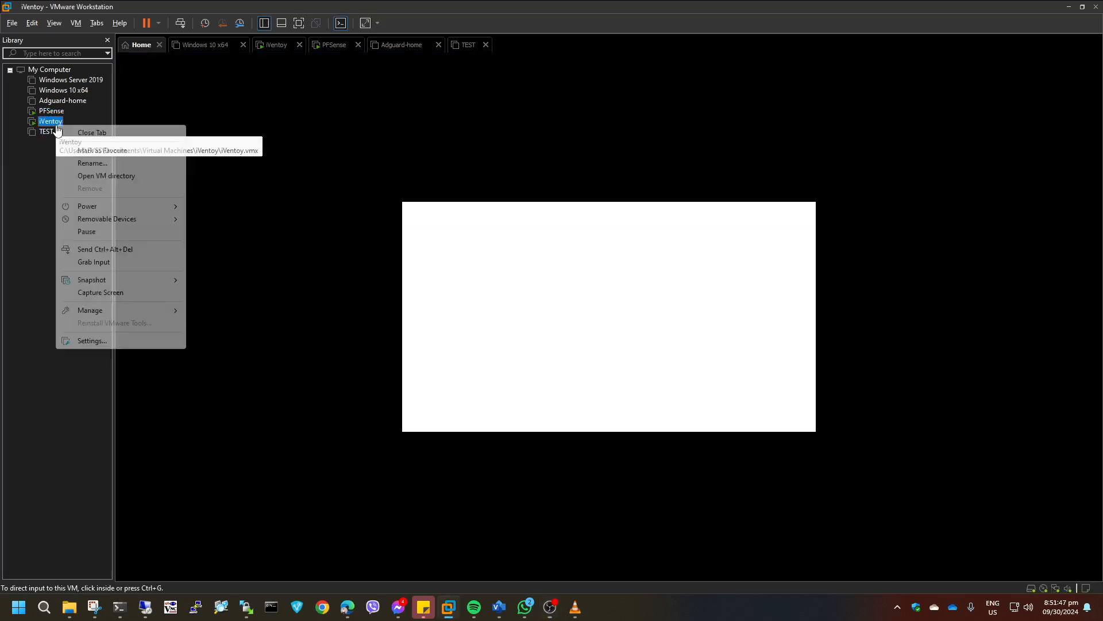
left_click(103, 341)
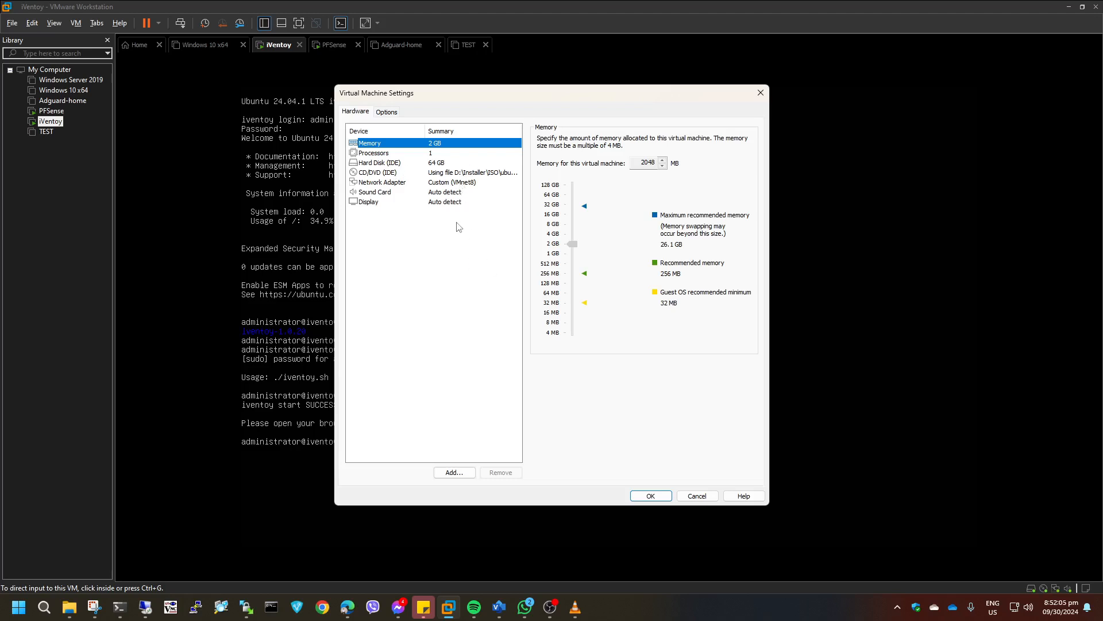
left_click(381, 153)
left_click(441, 144)
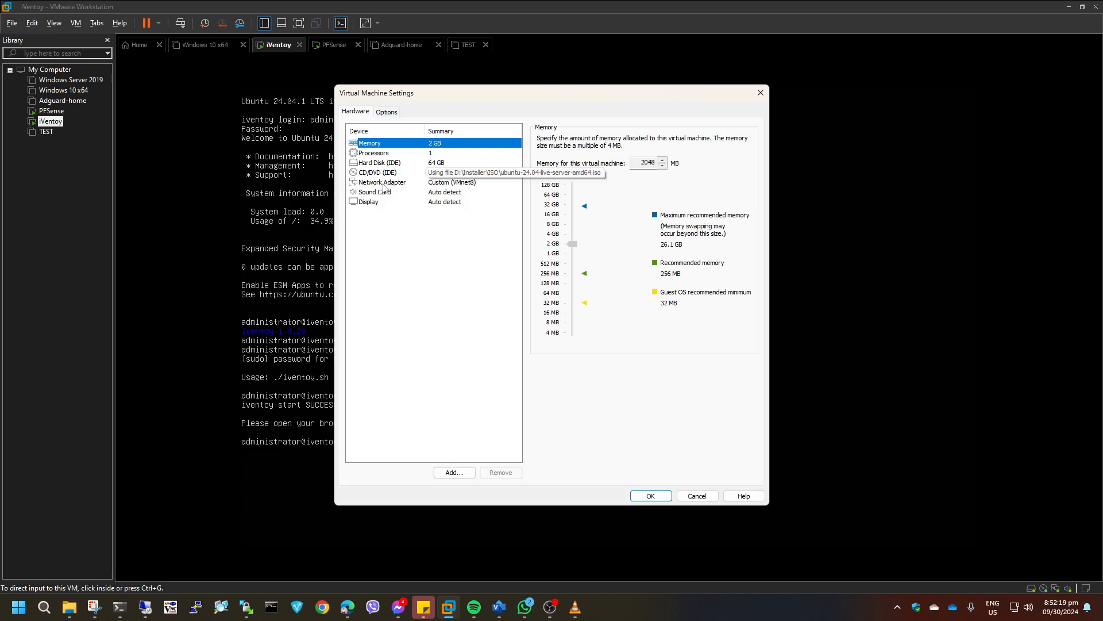
left_click(393, 155)
left_click(416, 163)
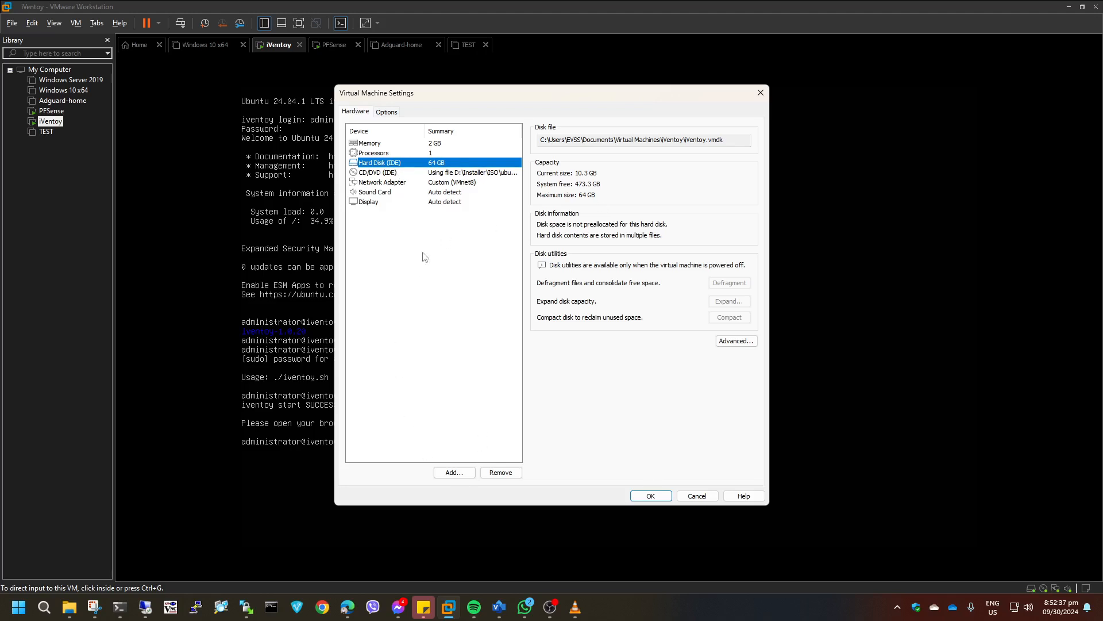
left_click(428, 173)
left_click(401, 182)
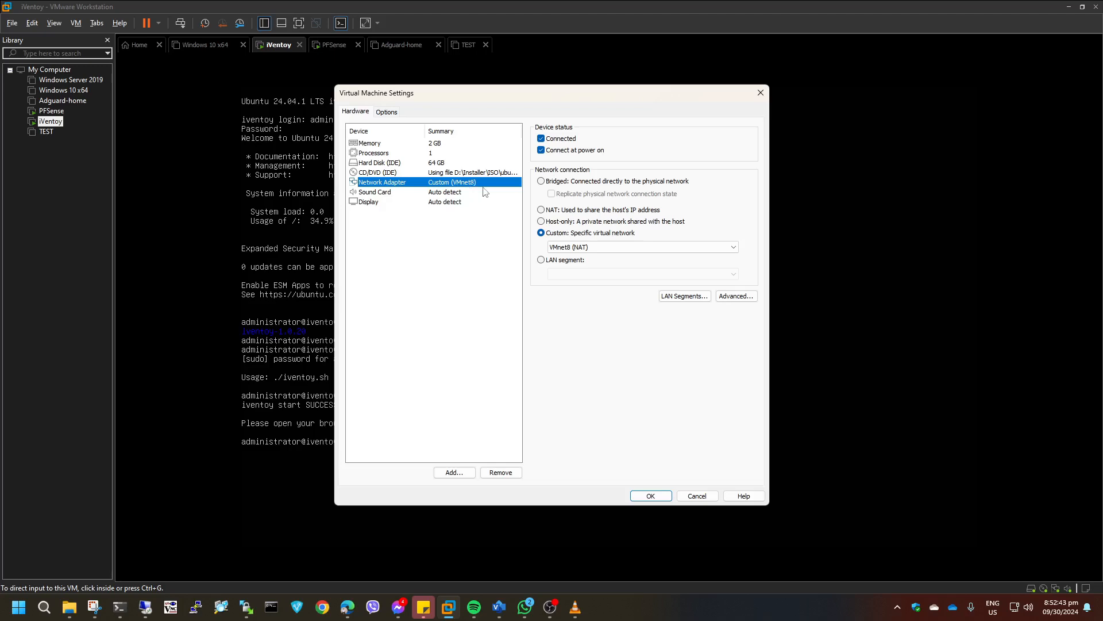
left_click(761, 93)
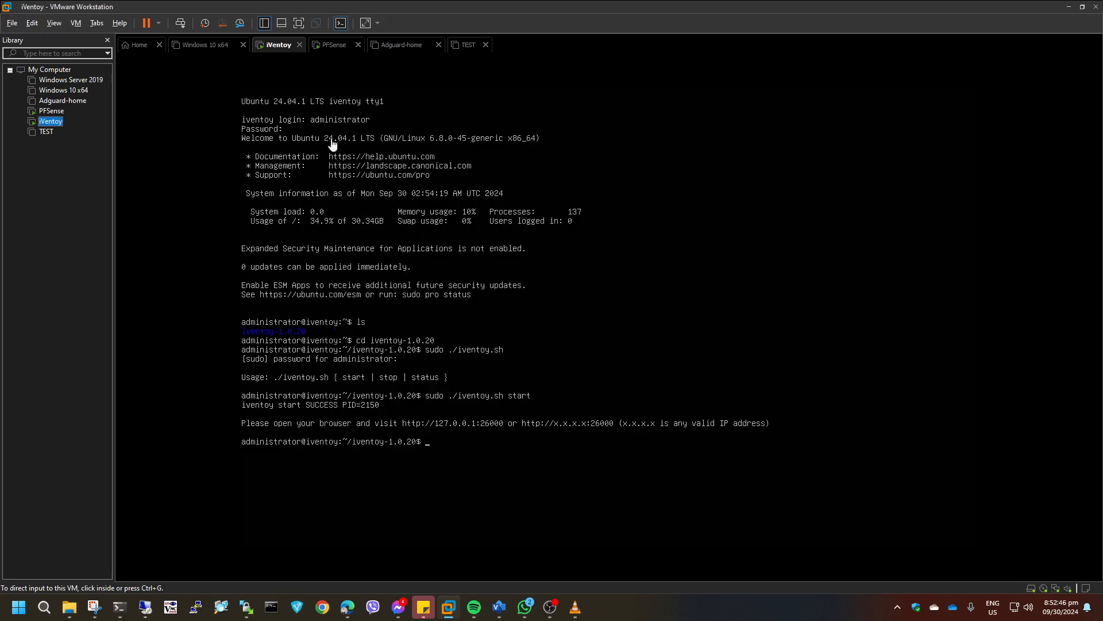
Examine the PFSense virtual machine's processor, memory, hard disk and both network adapter settings, including the available virtual networks for Network Adapter 2
right_click(55, 112)
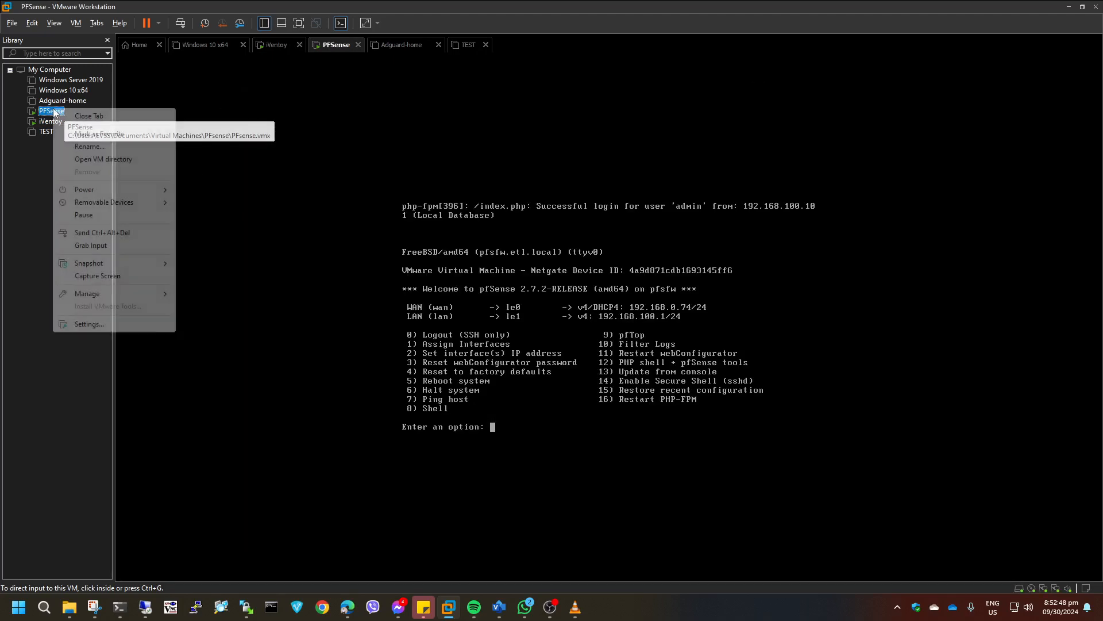
left_click(94, 325)
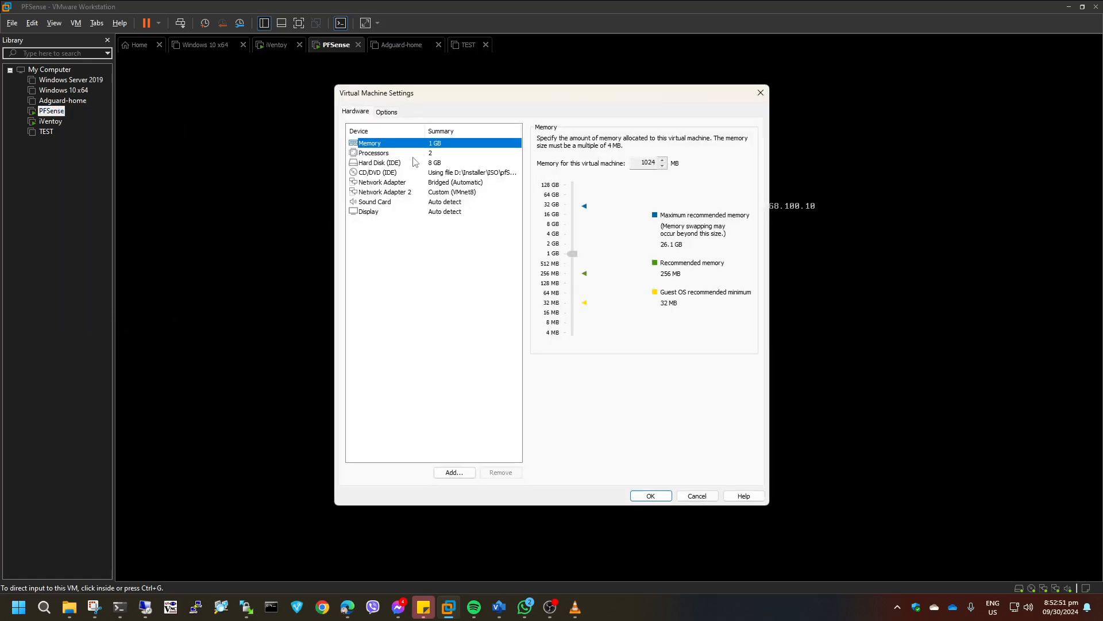
left_click(415, 153)
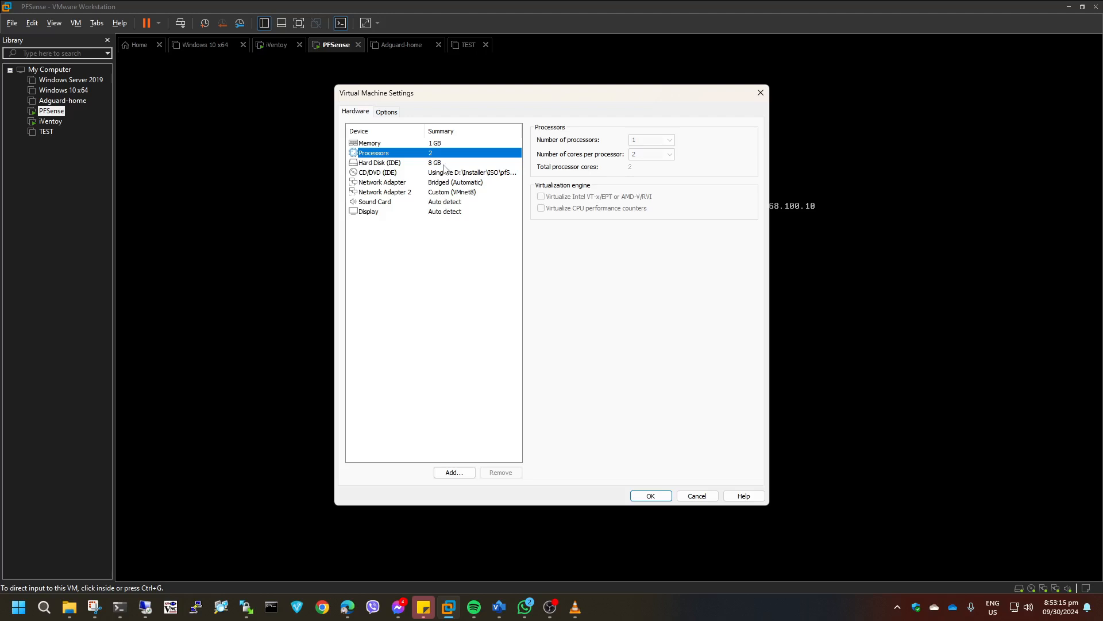
left_click(445, 165)
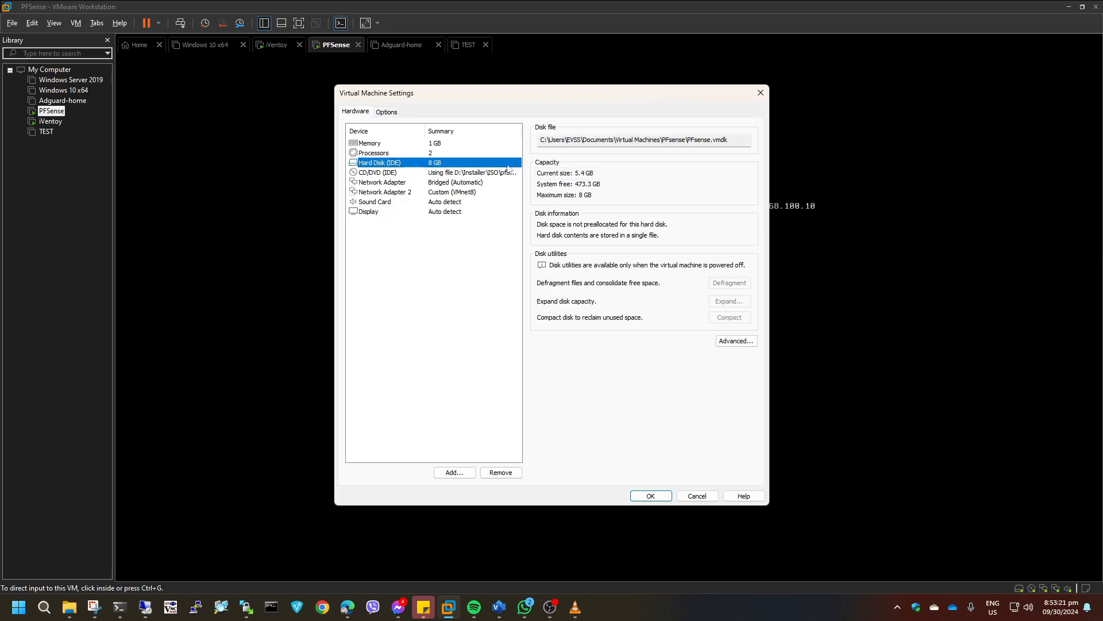
left_click(456, 143)
left_click(446, 163)
left_click(417, 182)
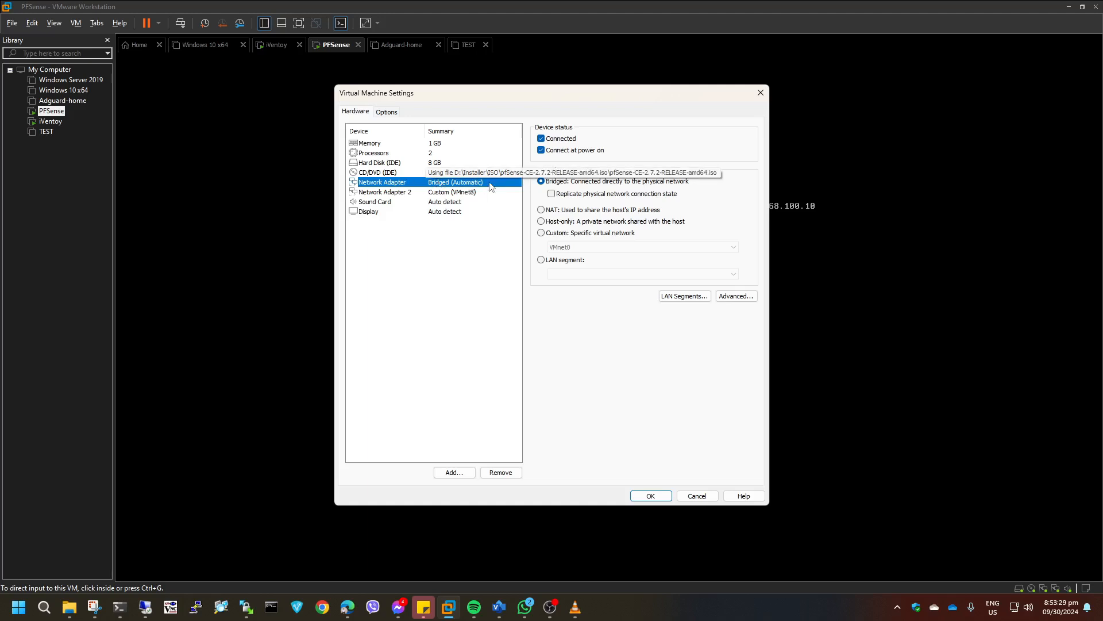
left_click(446, 193)
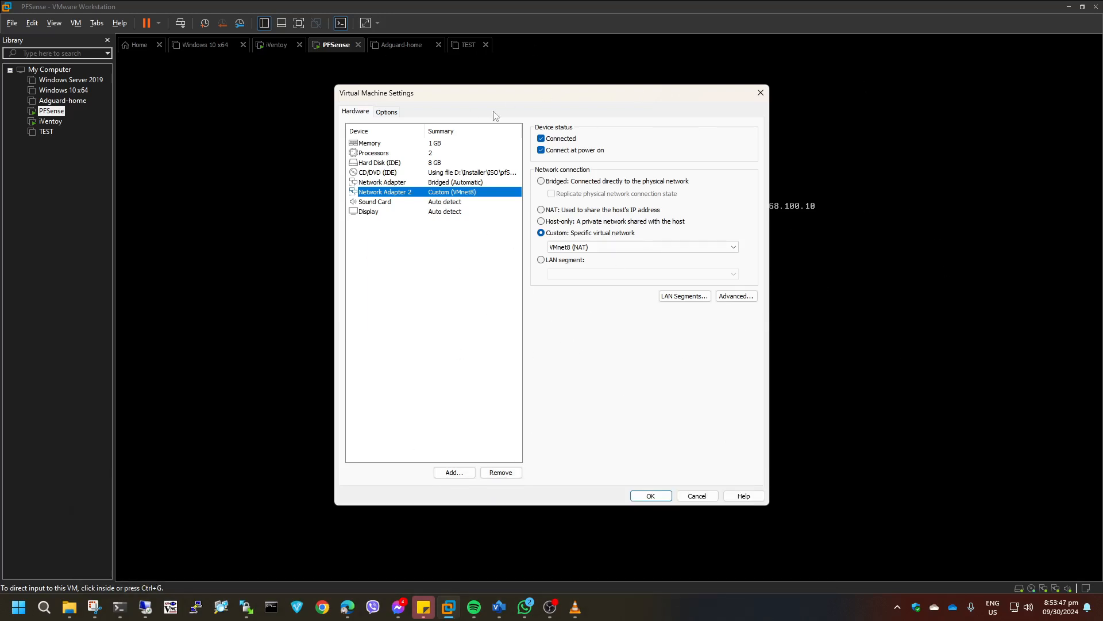
left_click(600, 247)
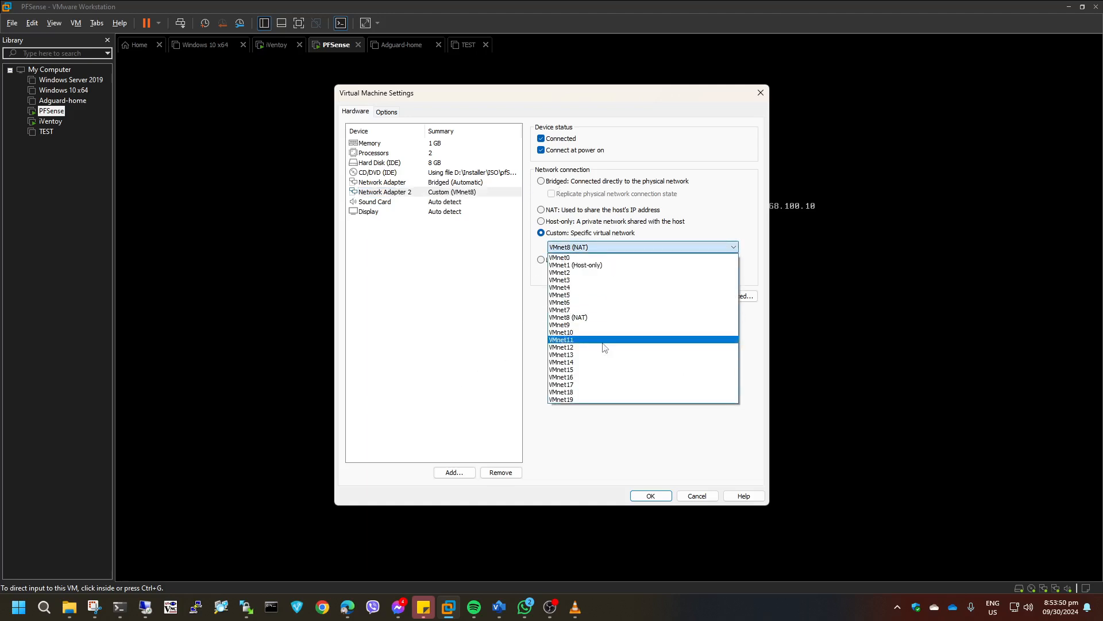
left_click(761, 93)
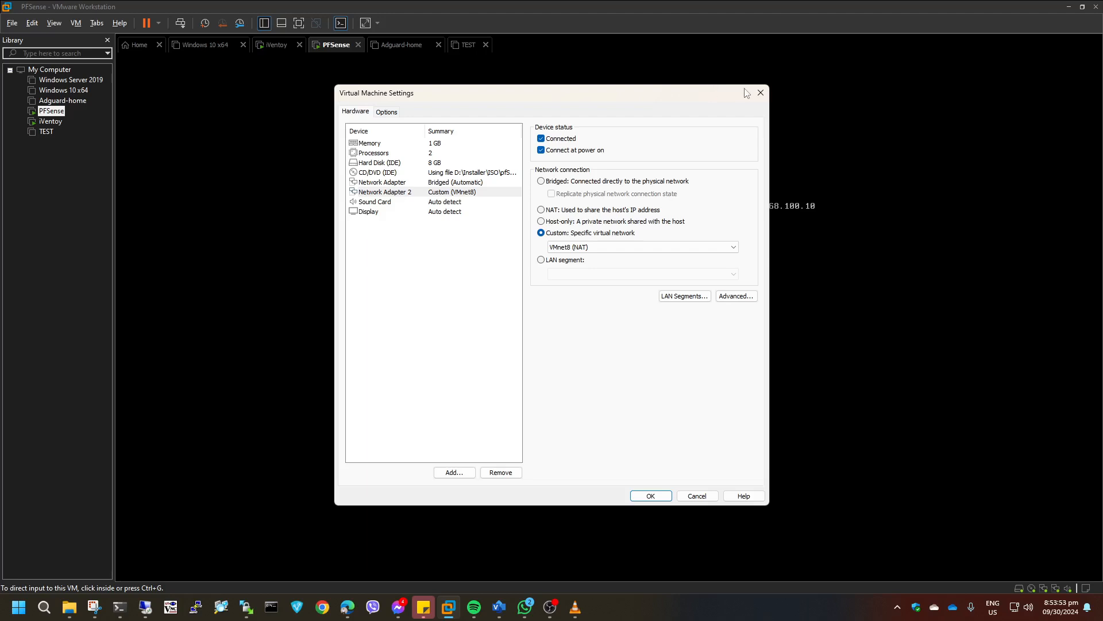
left_click(761, 93)
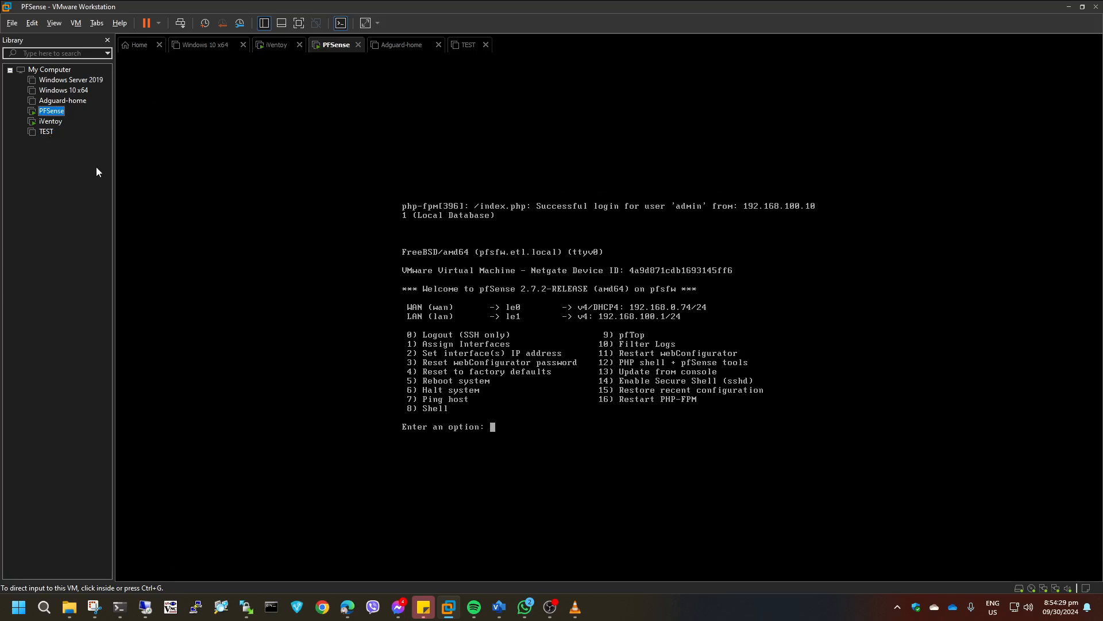
In the iVentoy virtual machine's console, return to the home directory with cd and list its contents with ls
left_click(51, 125)
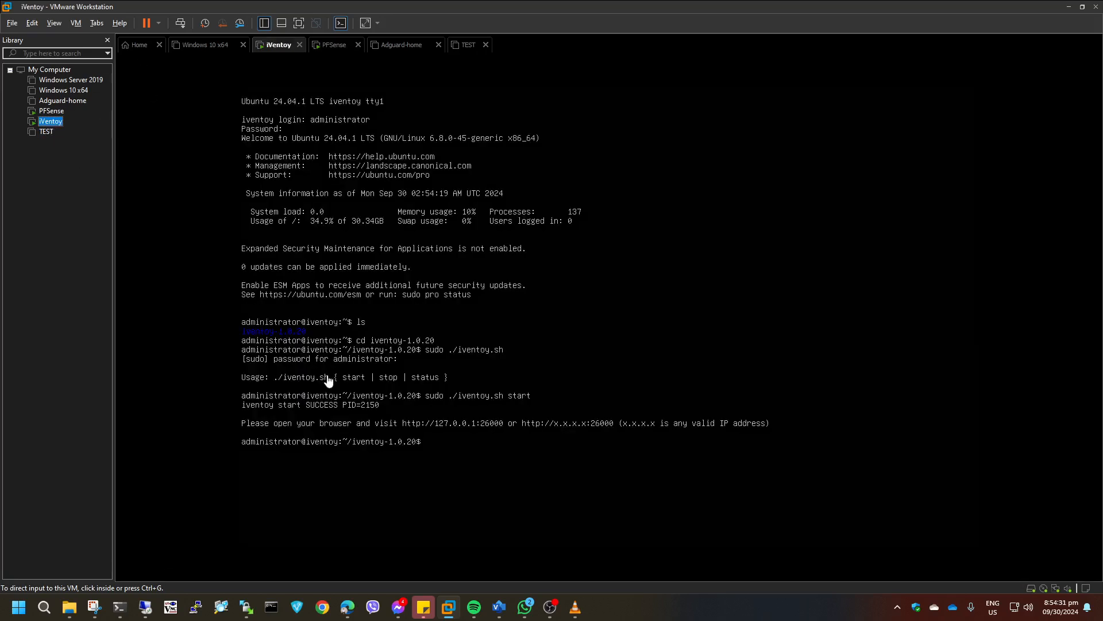
left_click(415, 317)
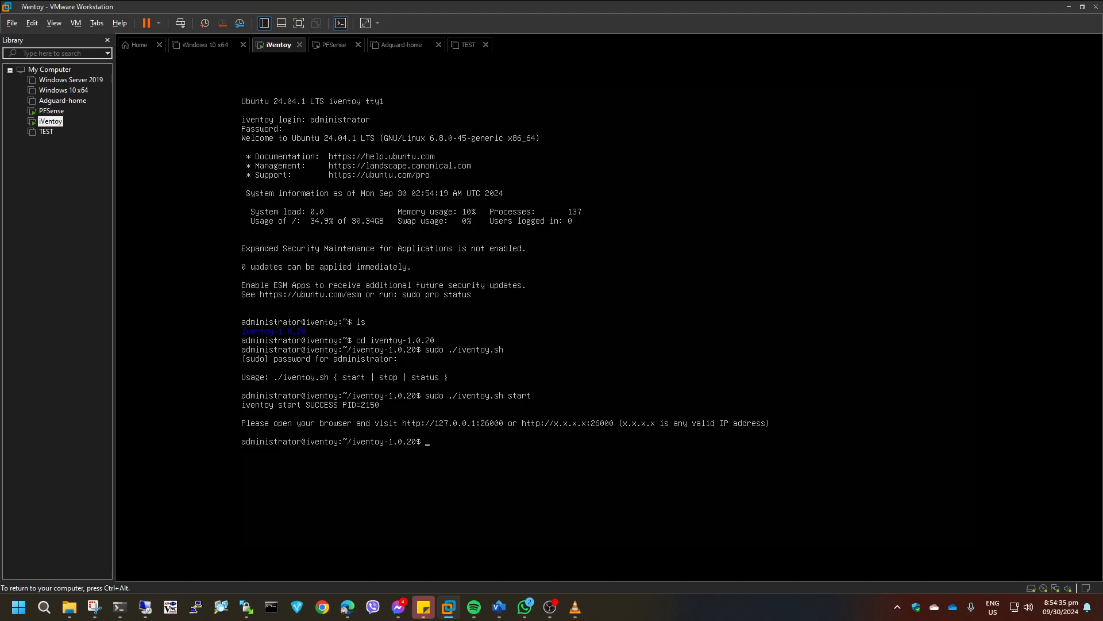
type("cd")
key("Return")
type("ls")
key("Return")
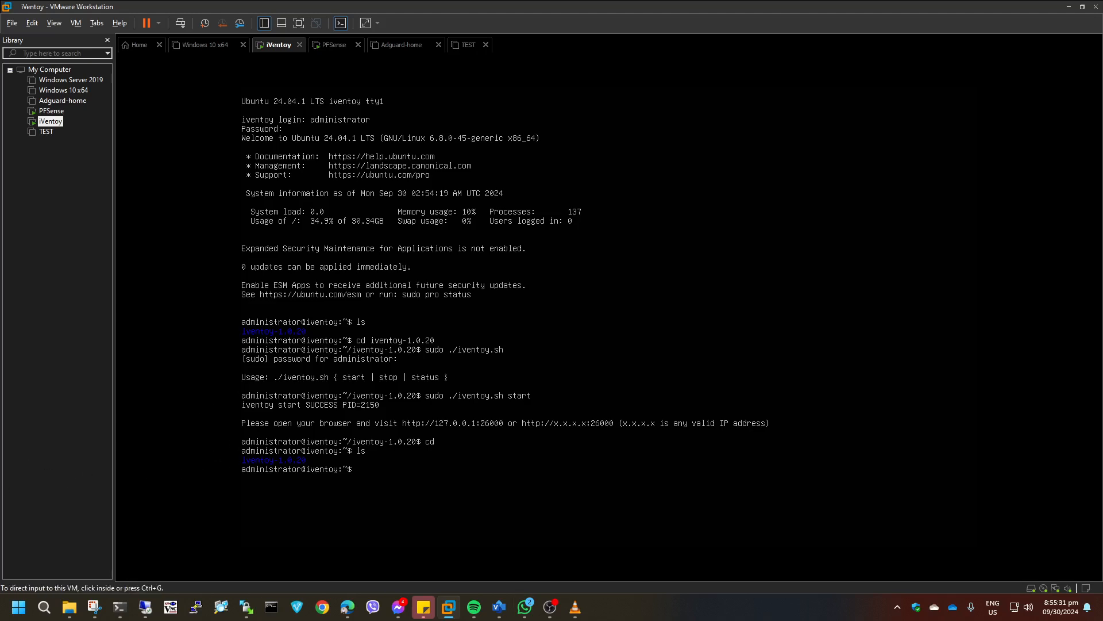
key("ctrl+alt")
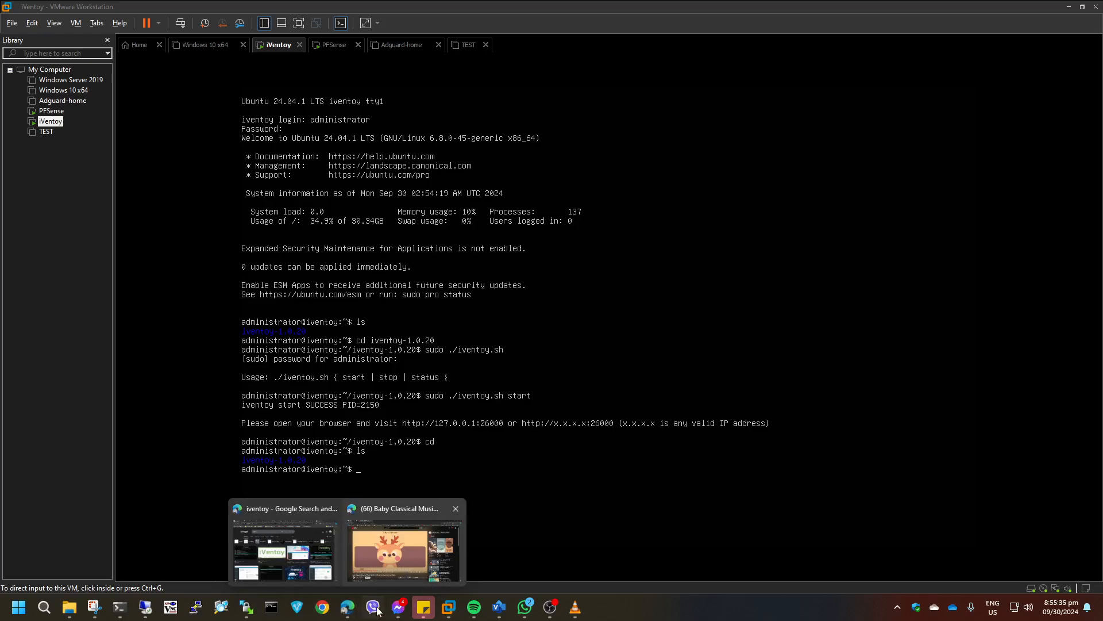
Open a new maximized Microsoft Edge window and search the web for iventoy
right_click(347, 607)
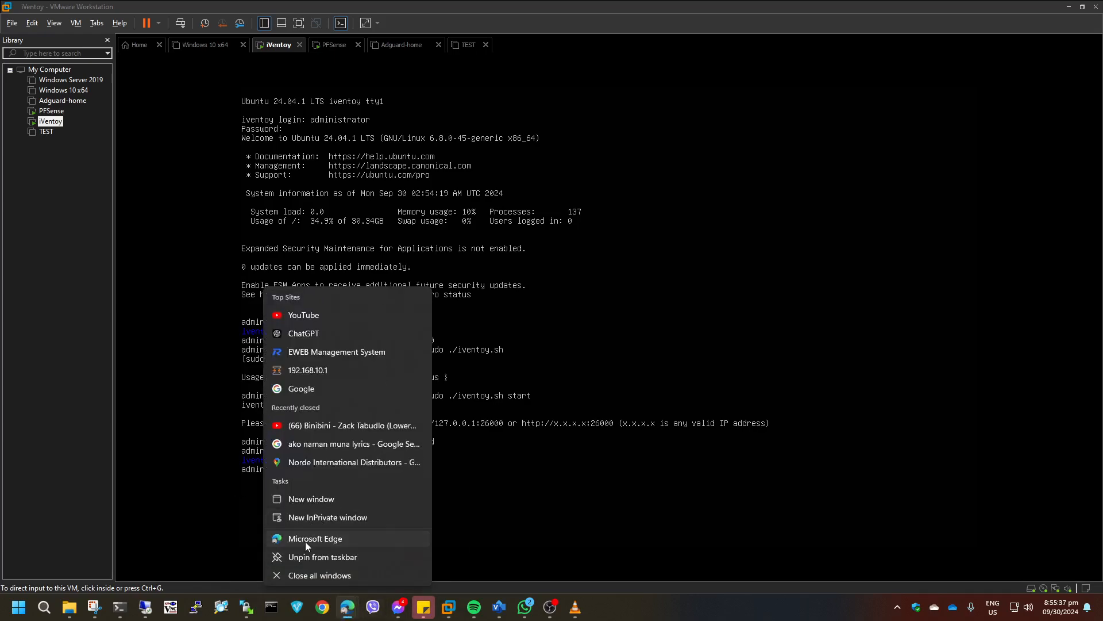
left_click(305, 541)
left_click(632, 322)
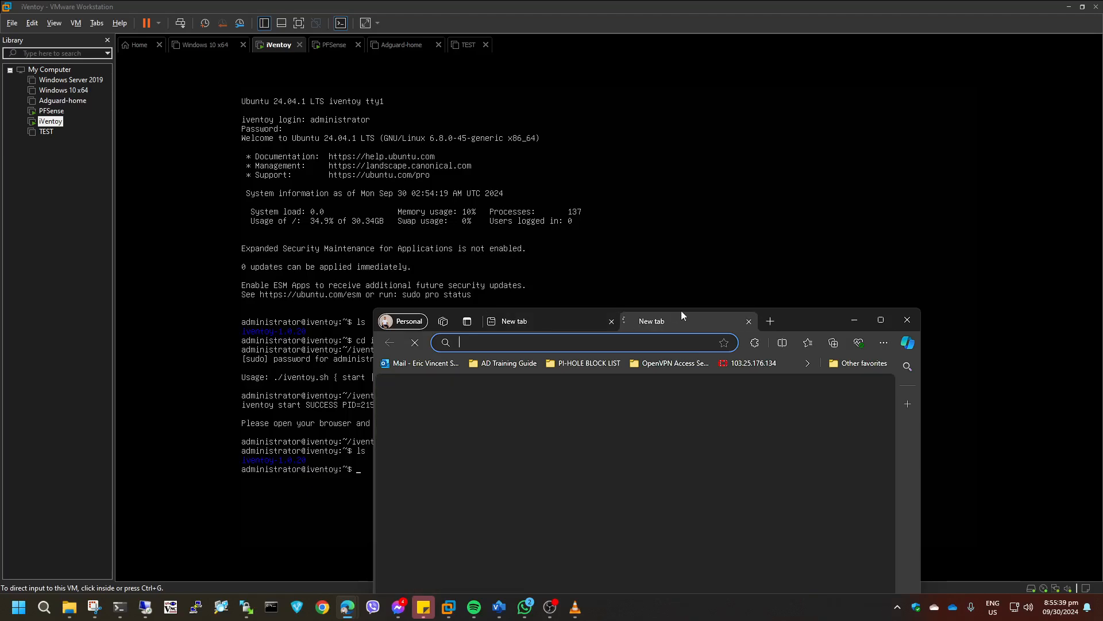
left_click(881, 320)
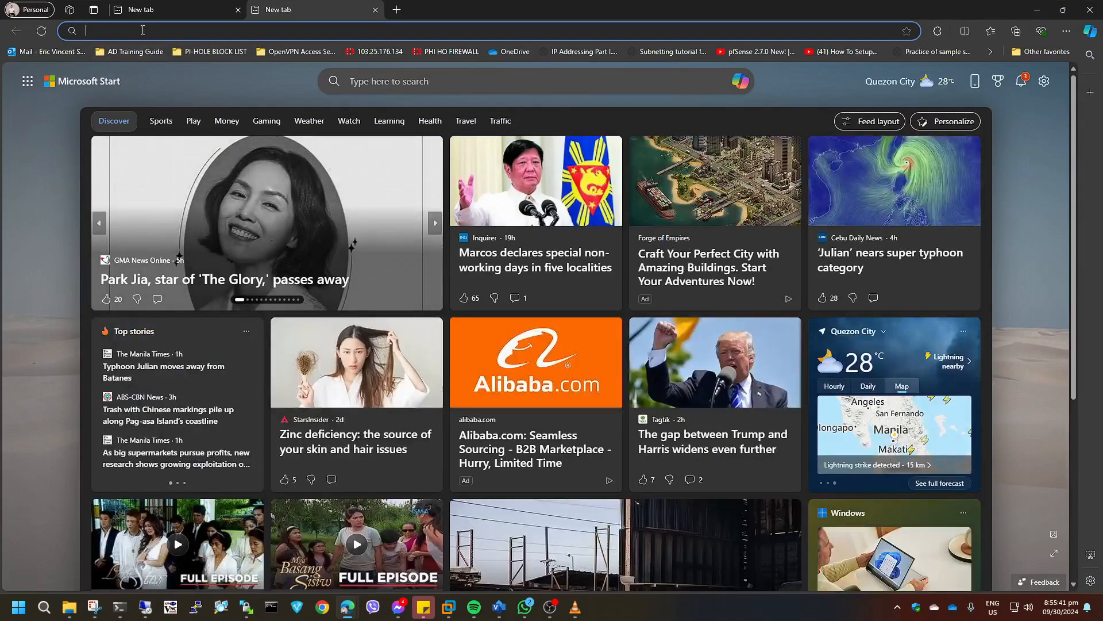
type("ivent")
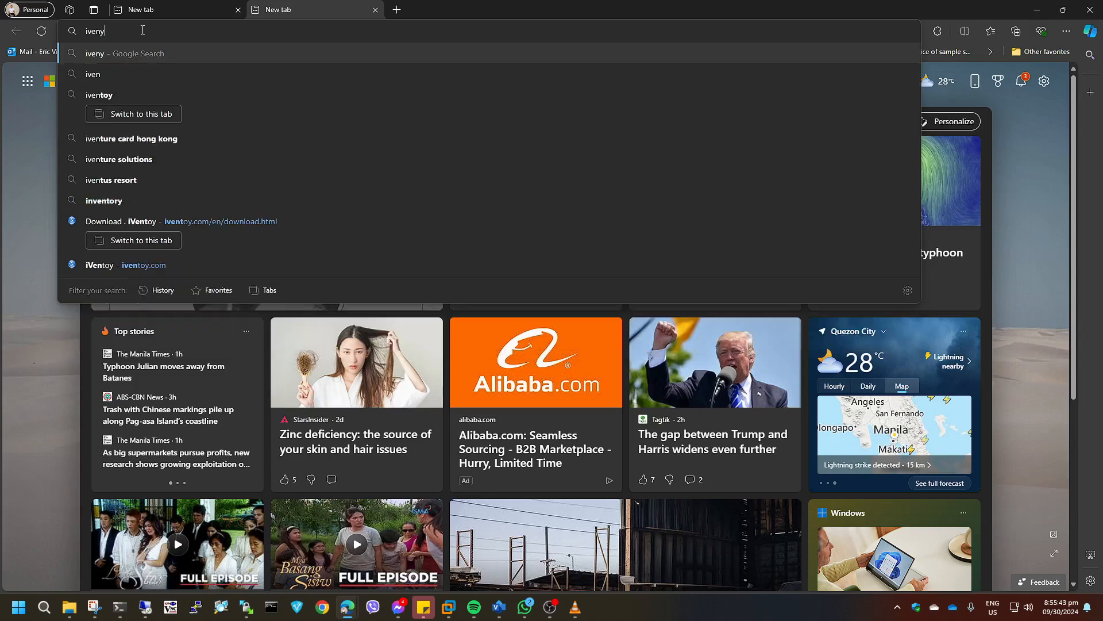
type("o")
key("Return")
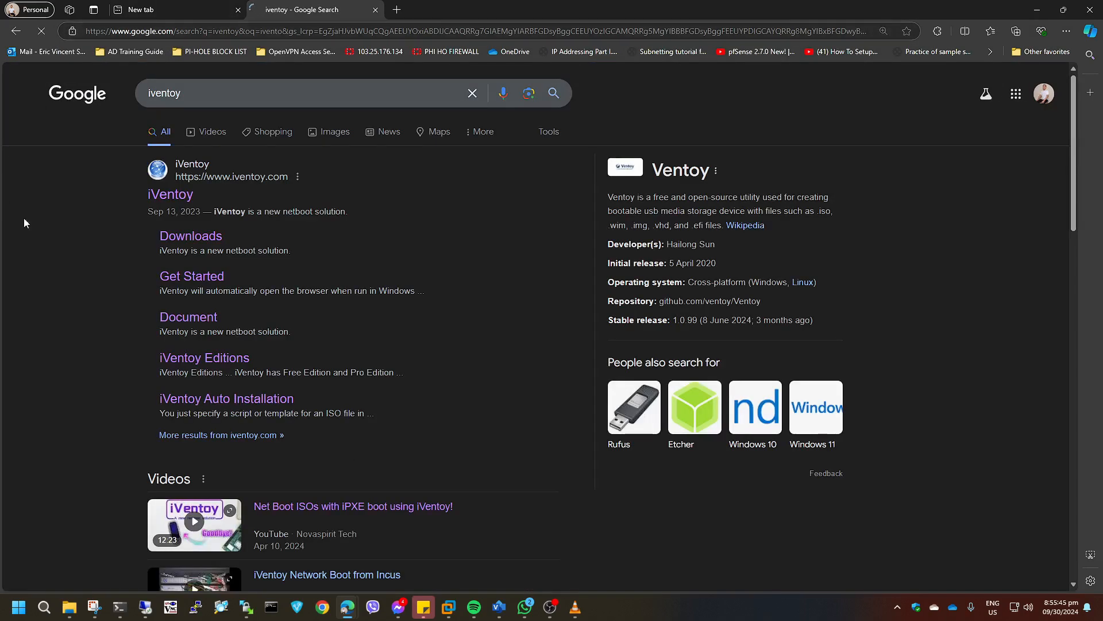
Go from iVentoy's Downloads page to its GitHub releases and copy the link to iventoy-1.0.20-linux-free.tar.gz
left_click(183, 237)
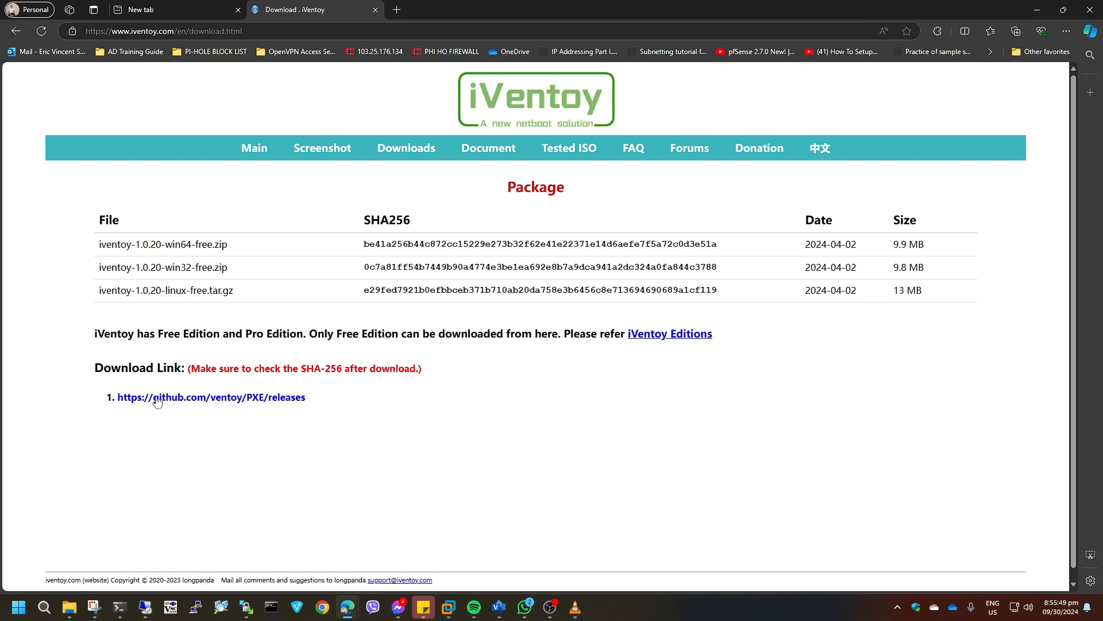
left_click(241, 399)
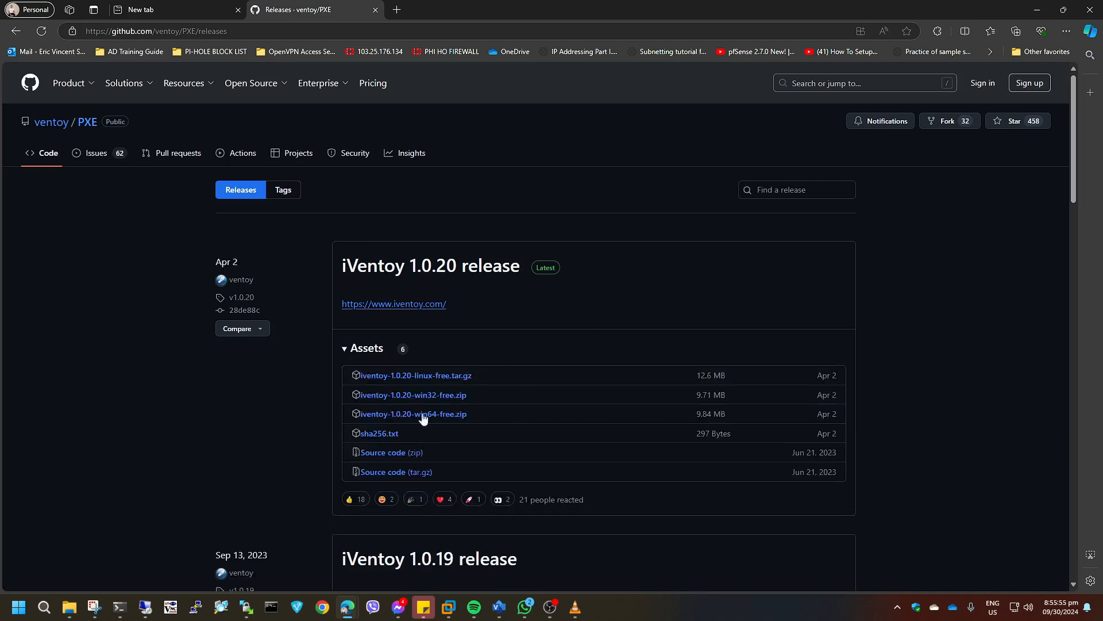
right_click(454, 376)
left_click(509, 497)
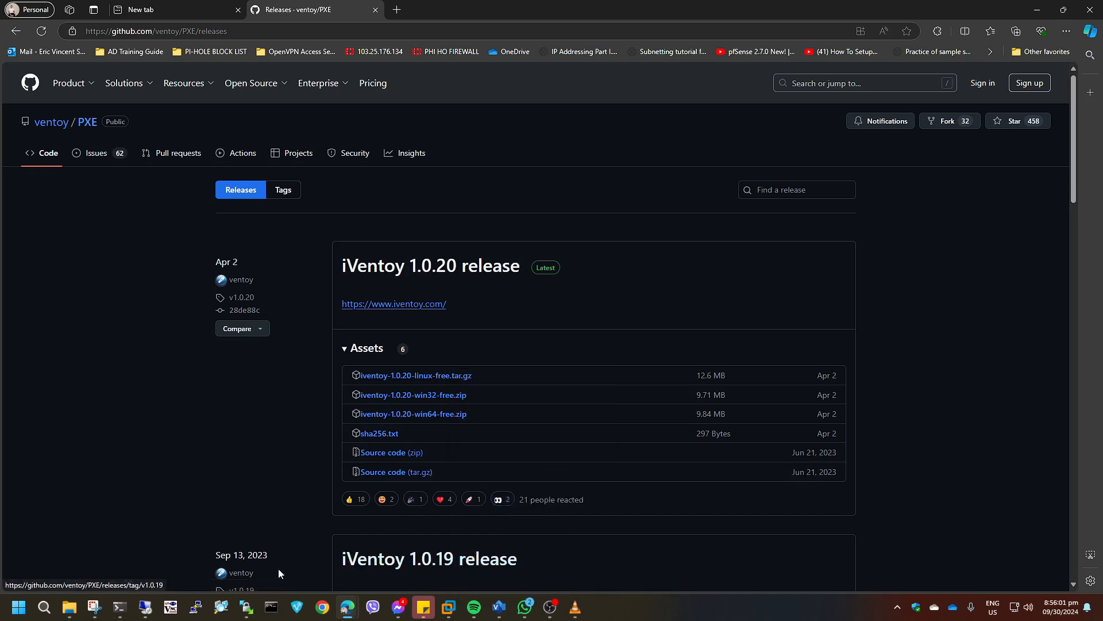
left_click(146, 608)
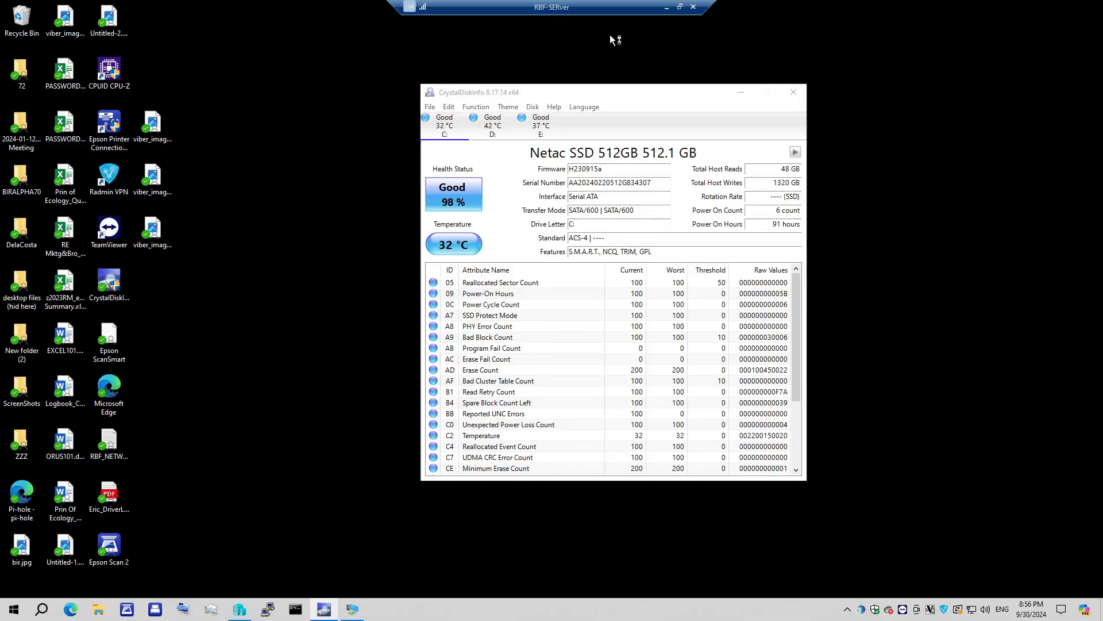
left_click(666, 7)
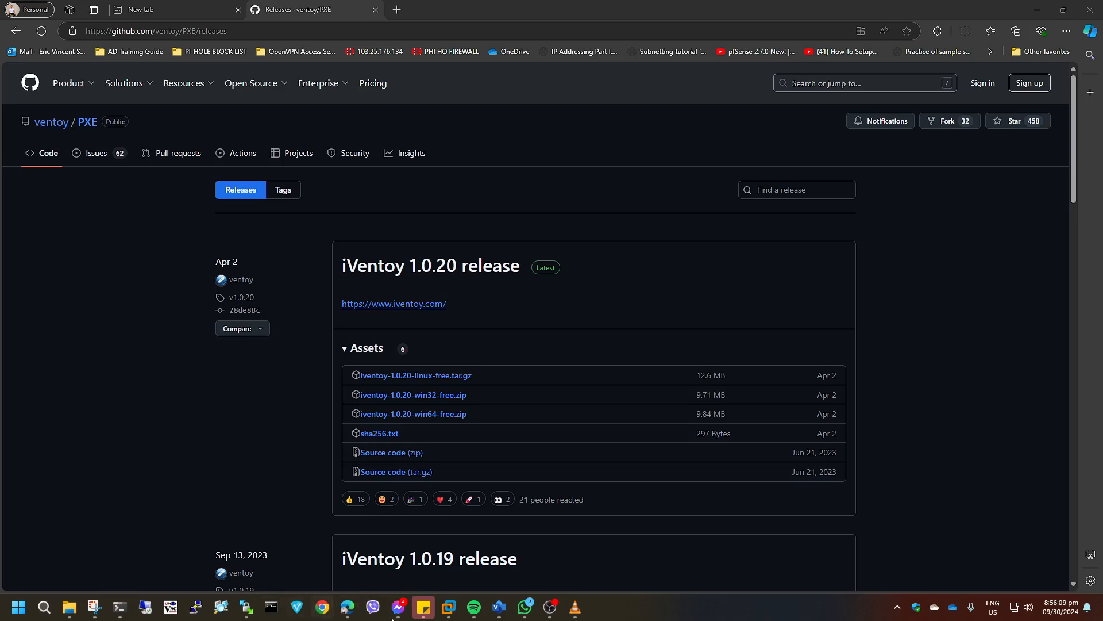
Switch back to the iVentoy virtual machine in VMware Workstation and run ifconfig to look up its IP address
mouse_move(451, 614)
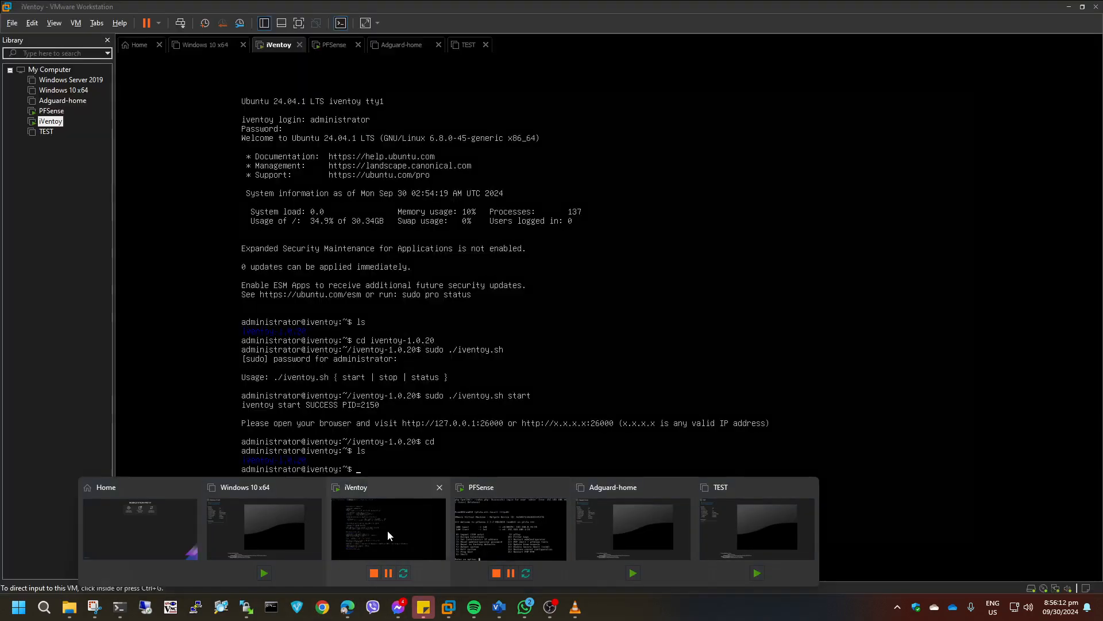
left_click(387, 530)
type("ifconfig")
key("Return")
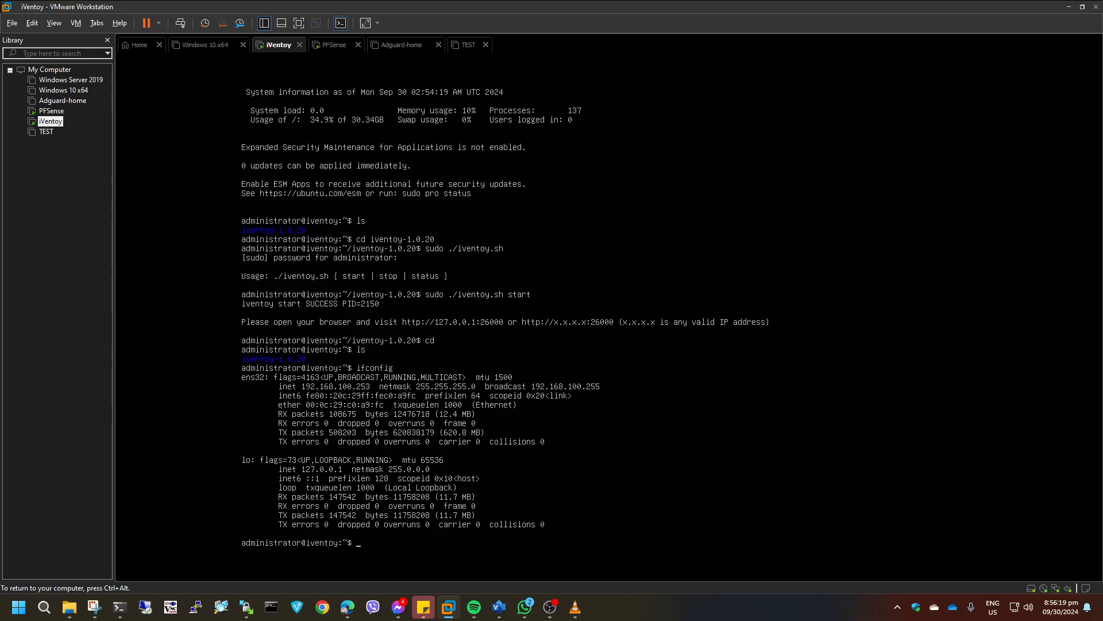
key("ctrl+alt")
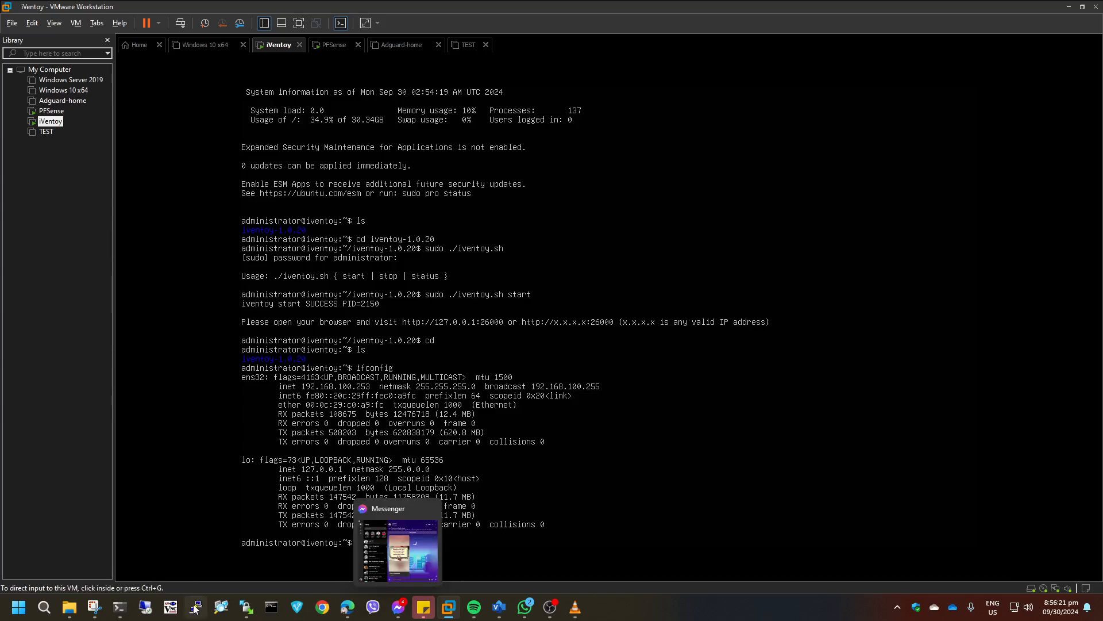
mouse_move(120, 611)
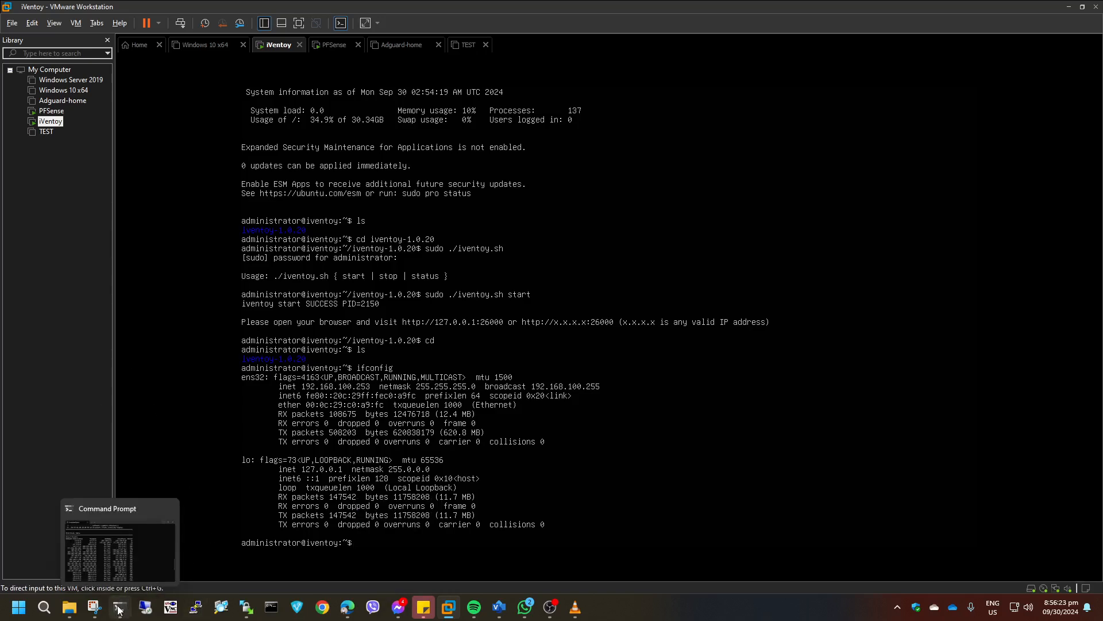
left_click(235, 213)
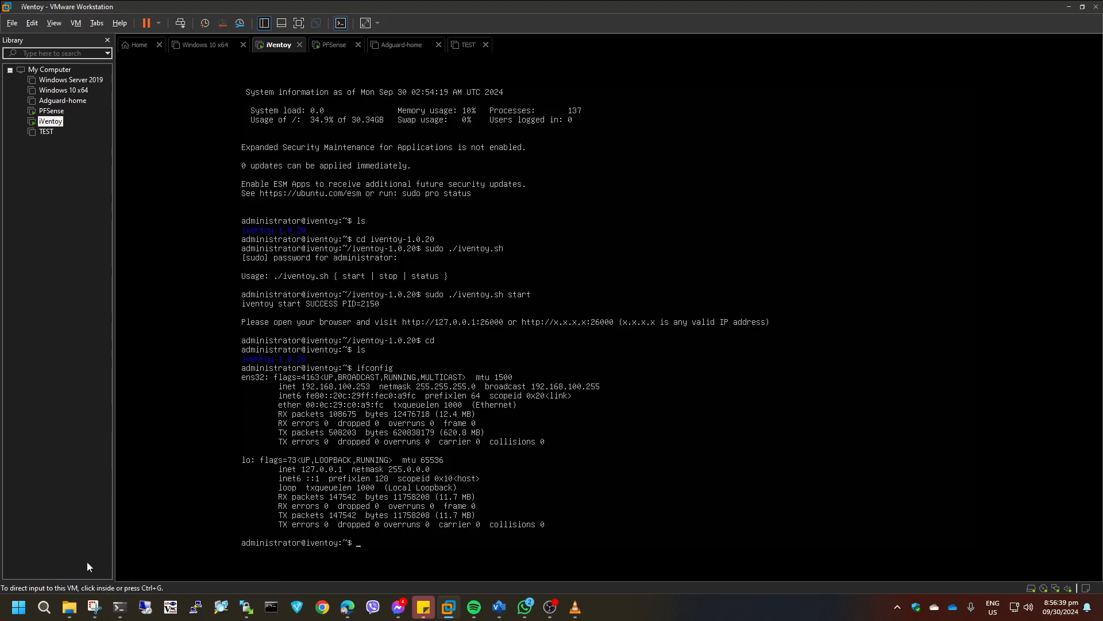
left_click(272, 607)
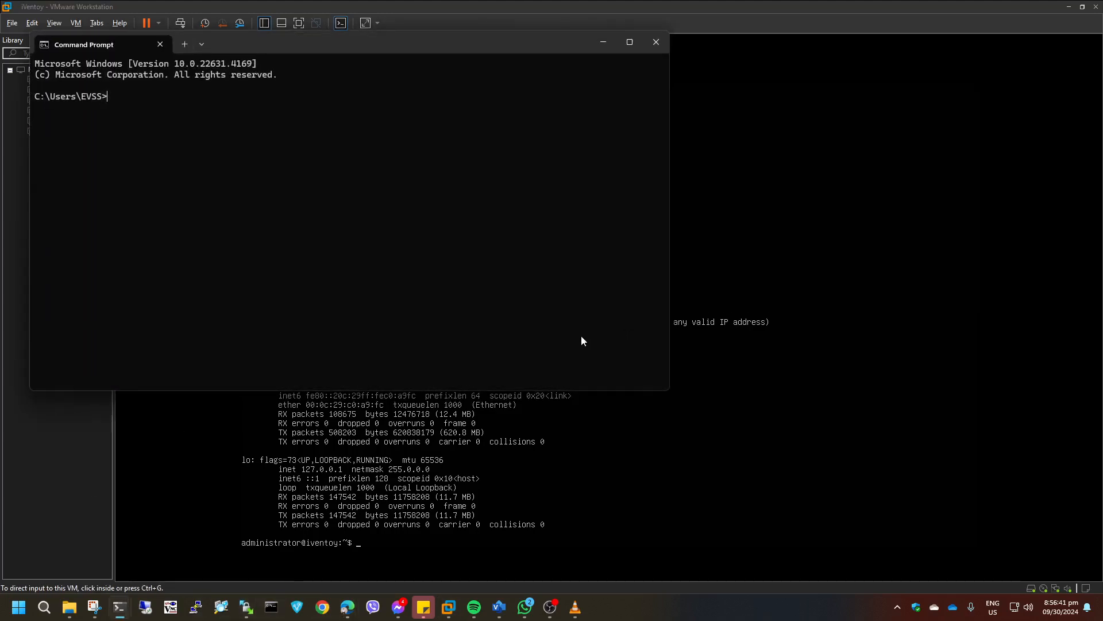
left_click_drag(499, 53, 1005, 144)
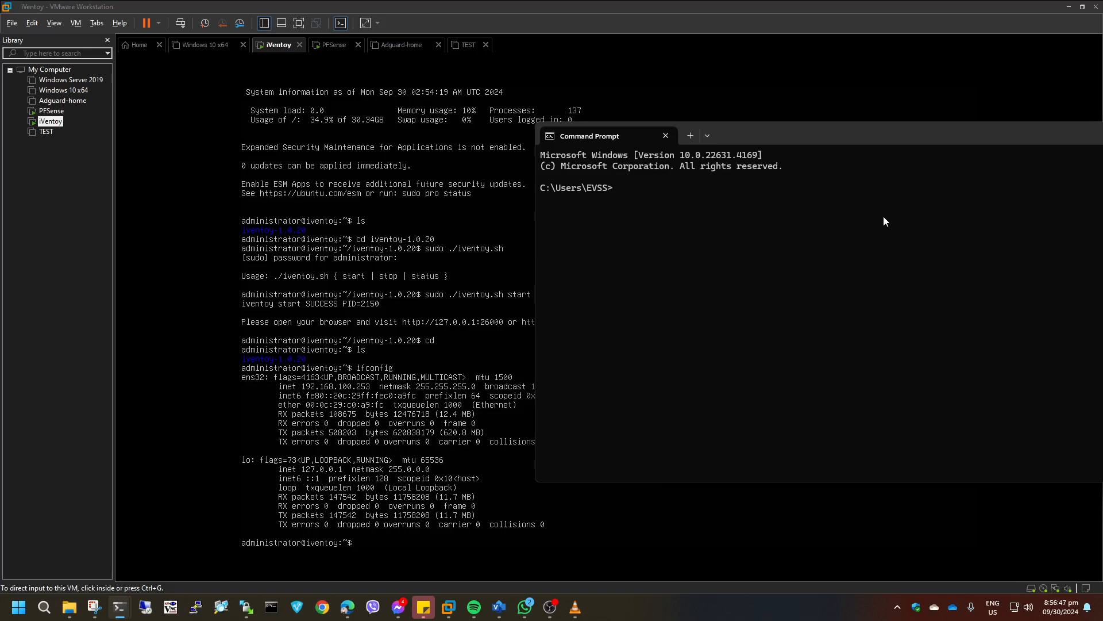
type("ssh administrator@192.168")
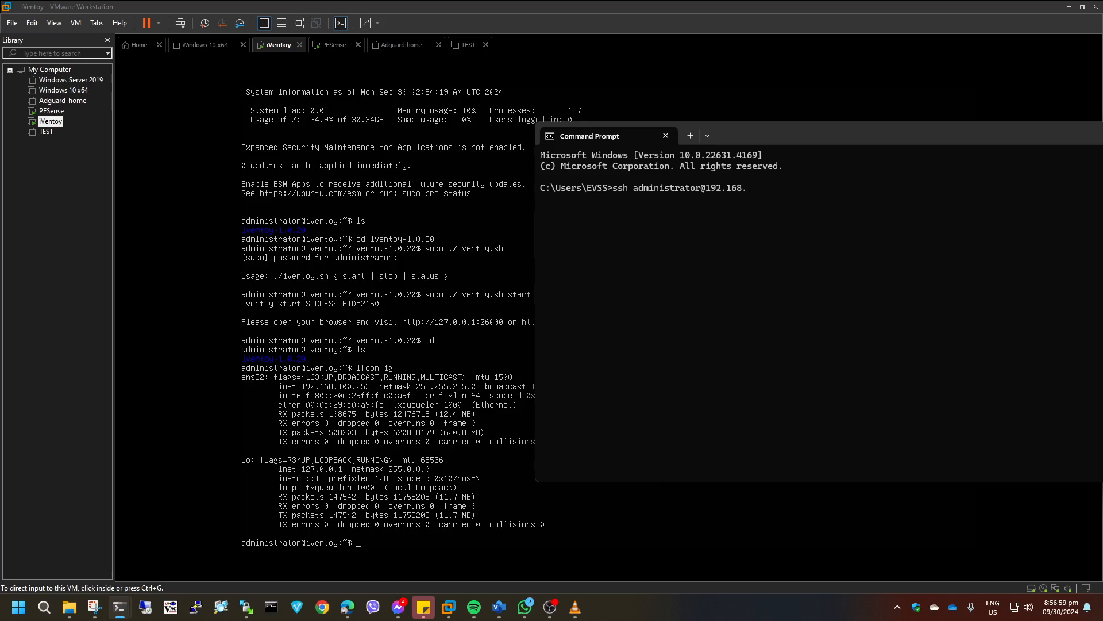
type(".100.253")
key("Return")
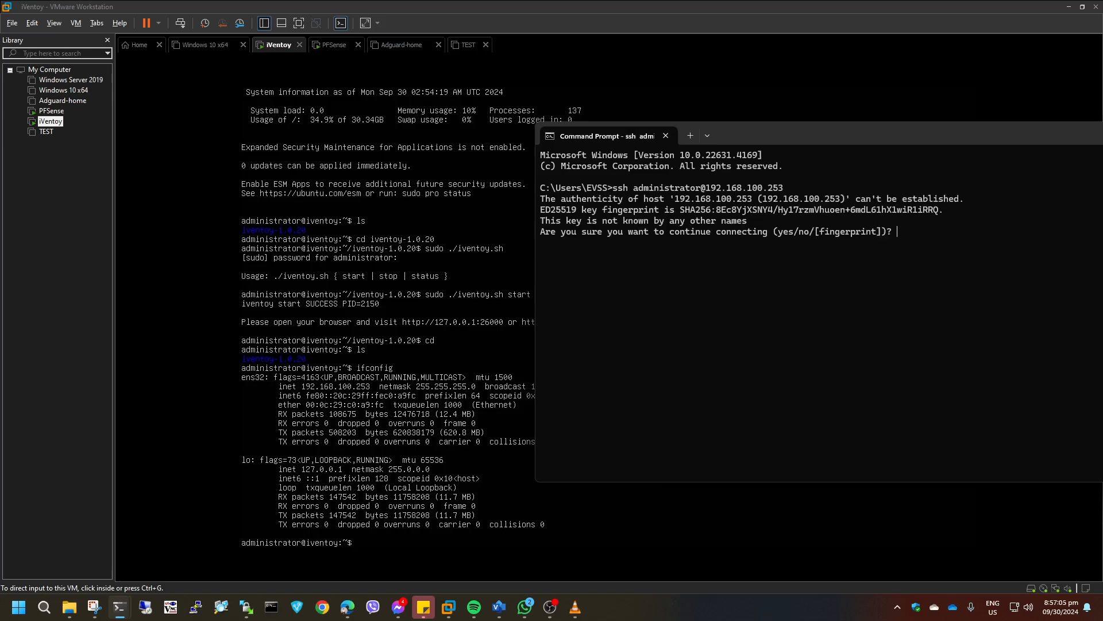
type("yes")
key("Return")
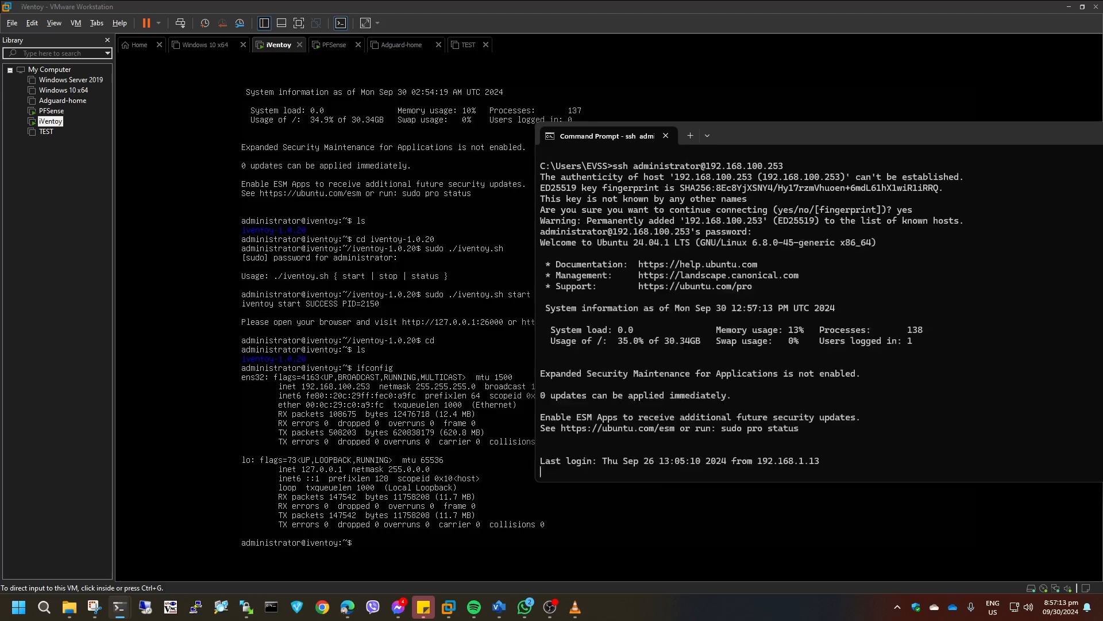
Try to download iventoy-1.0.20-linux-free.tar.gz in the SSH session with wget and the copied GitHub link
left_click_drag(833, 132, 660, 111)
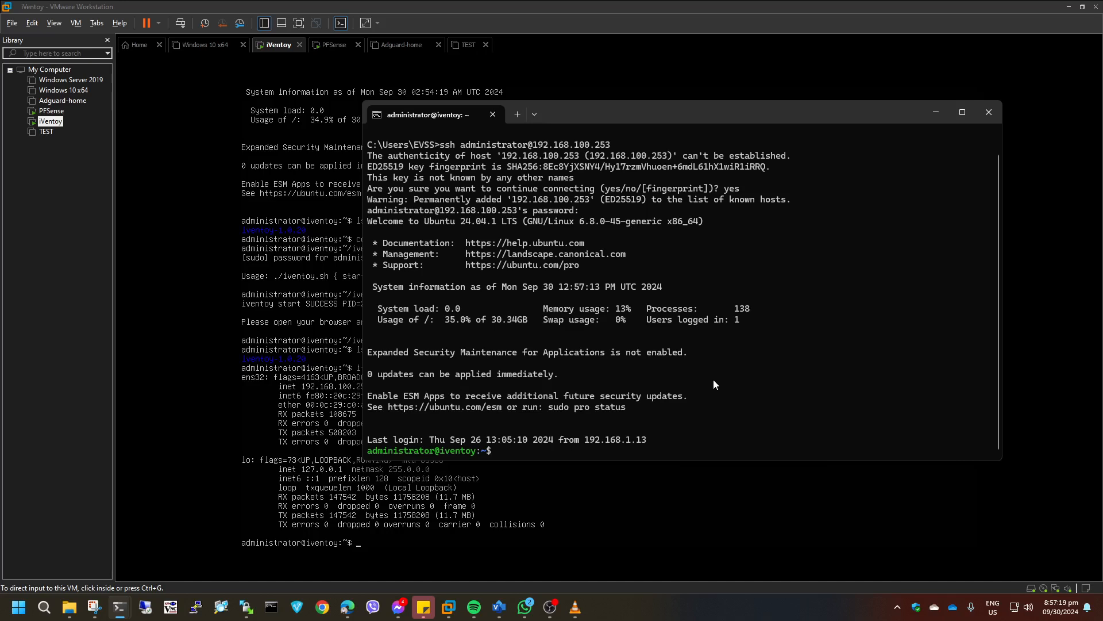
type("wget")
key("ctrl+v")
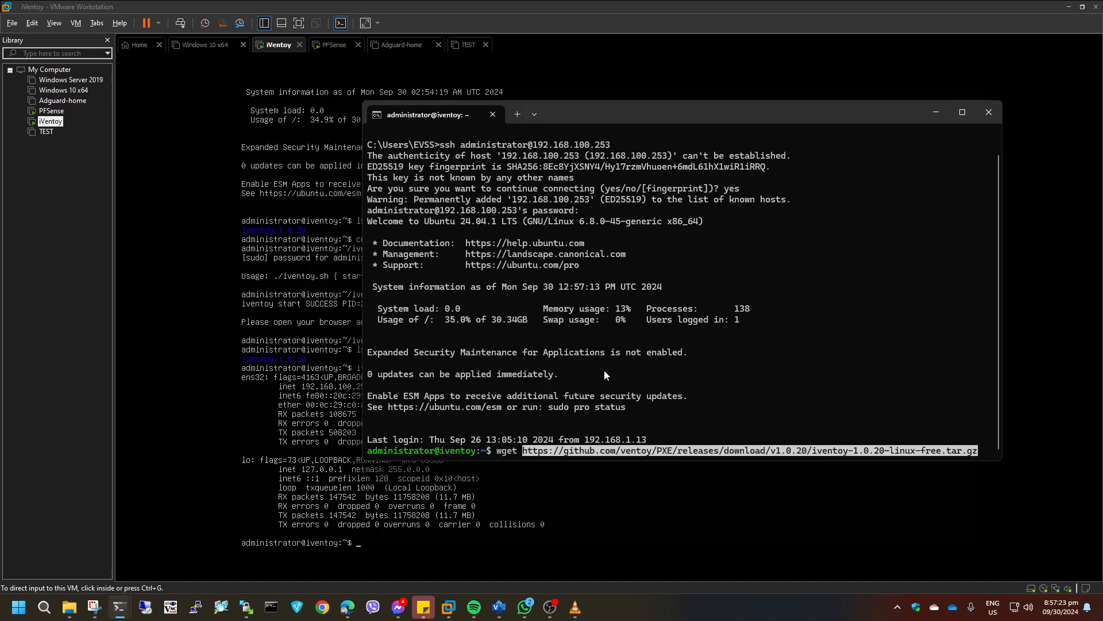
key("Return")
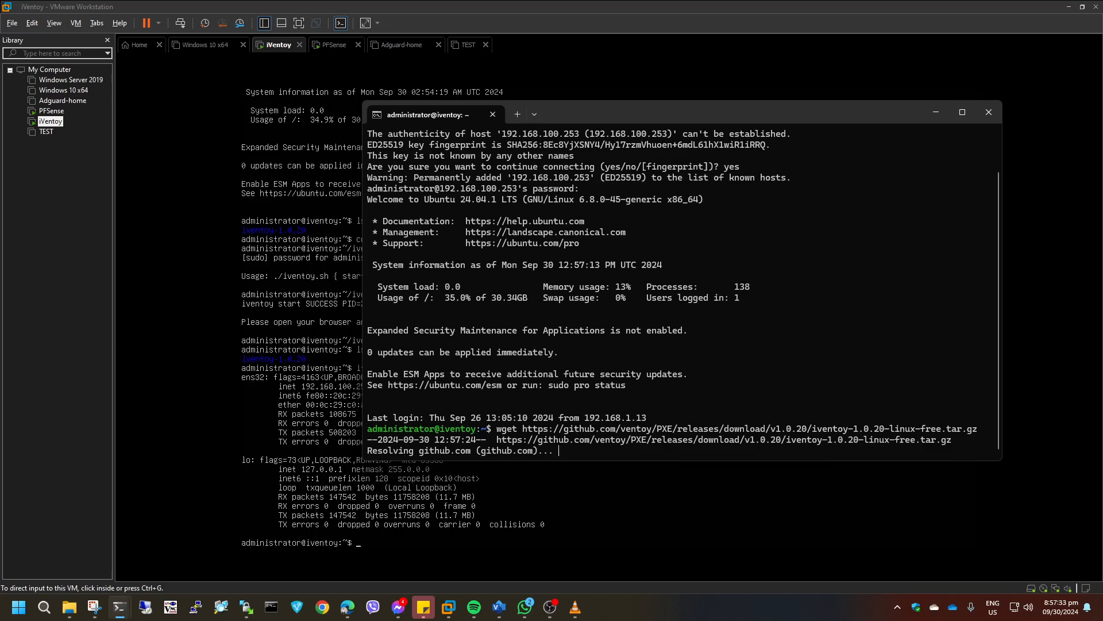
Ping google.com from the iVentoy virtual machine's own console to test its internet connection
left_click(282, 522)
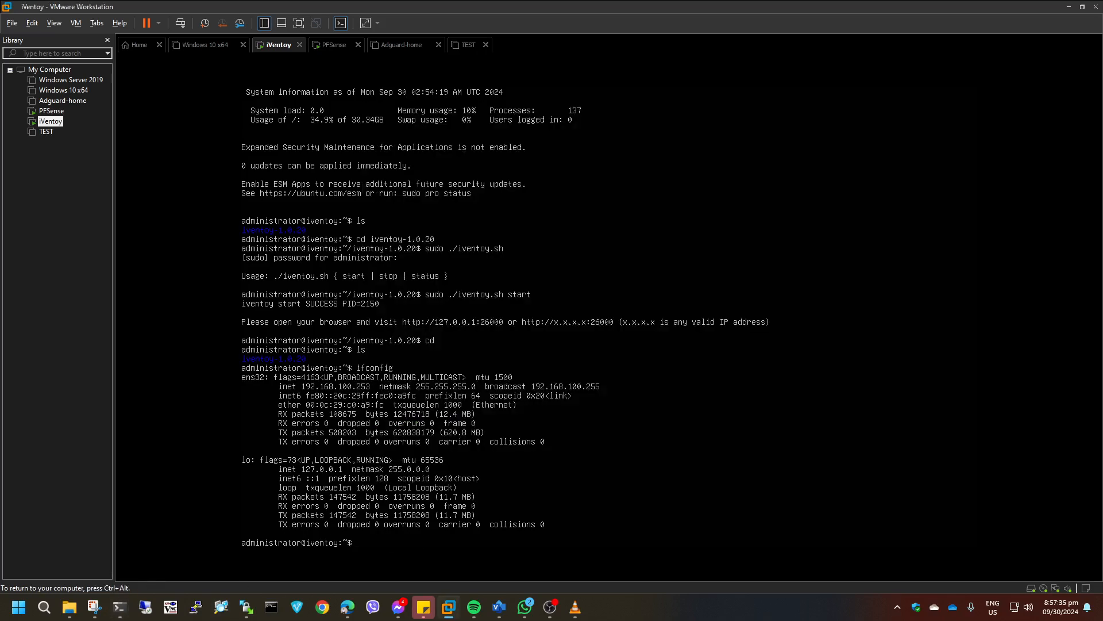
type("ping google.com")
key("Return")
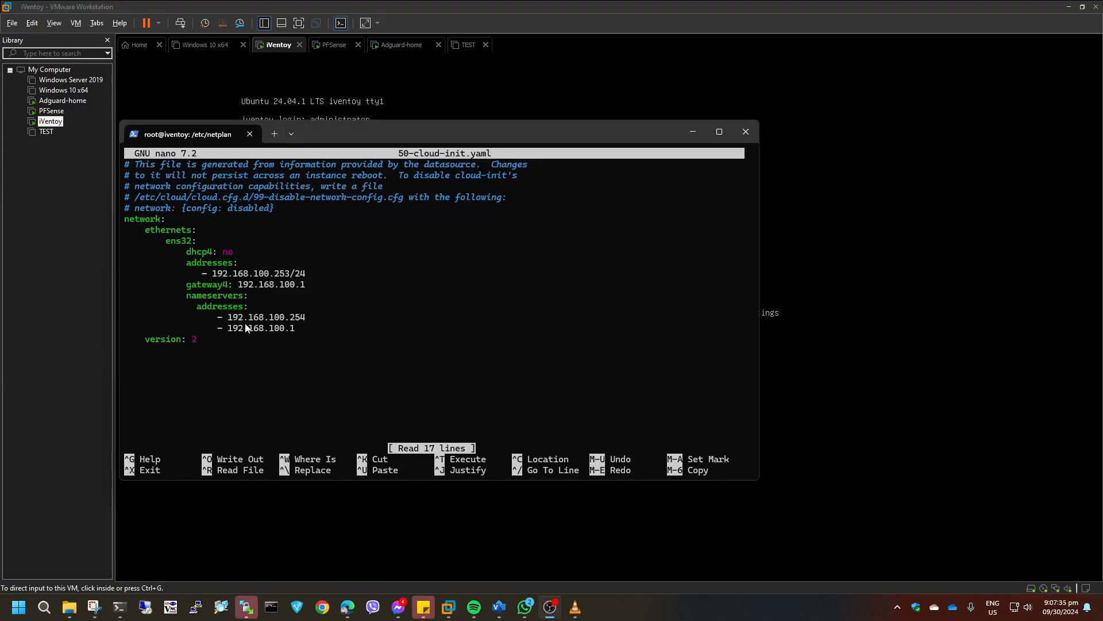
Exit the 50-cloud-init.yaml file in nano, then ping googel.com from the root SSH session and stop the ping
left_click_drag(377, 128, 642, 129)
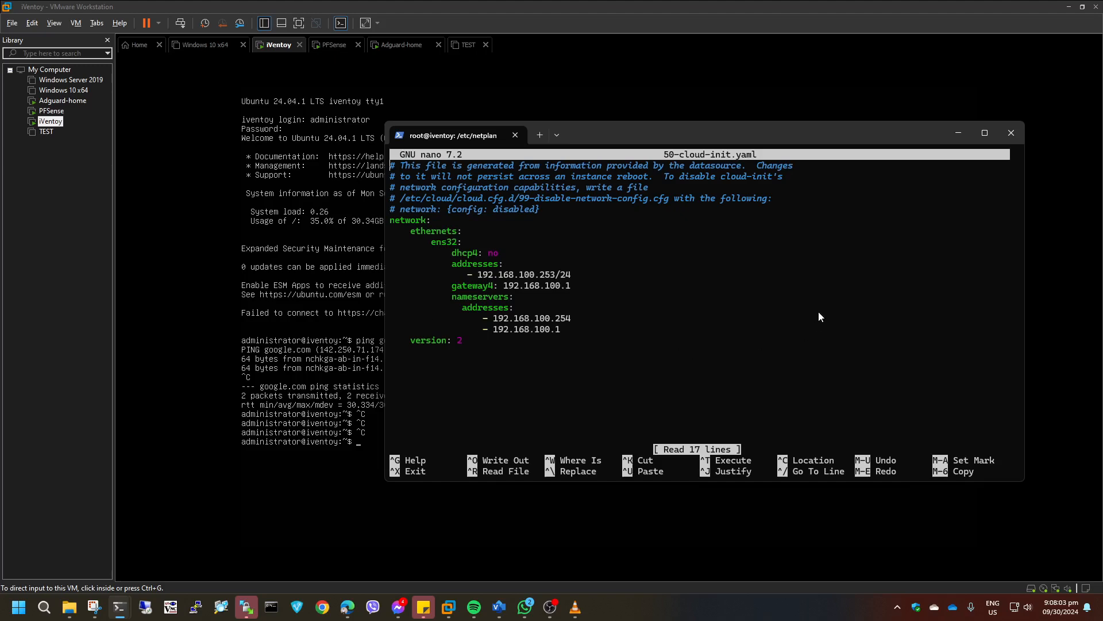
key("ctrl+x")
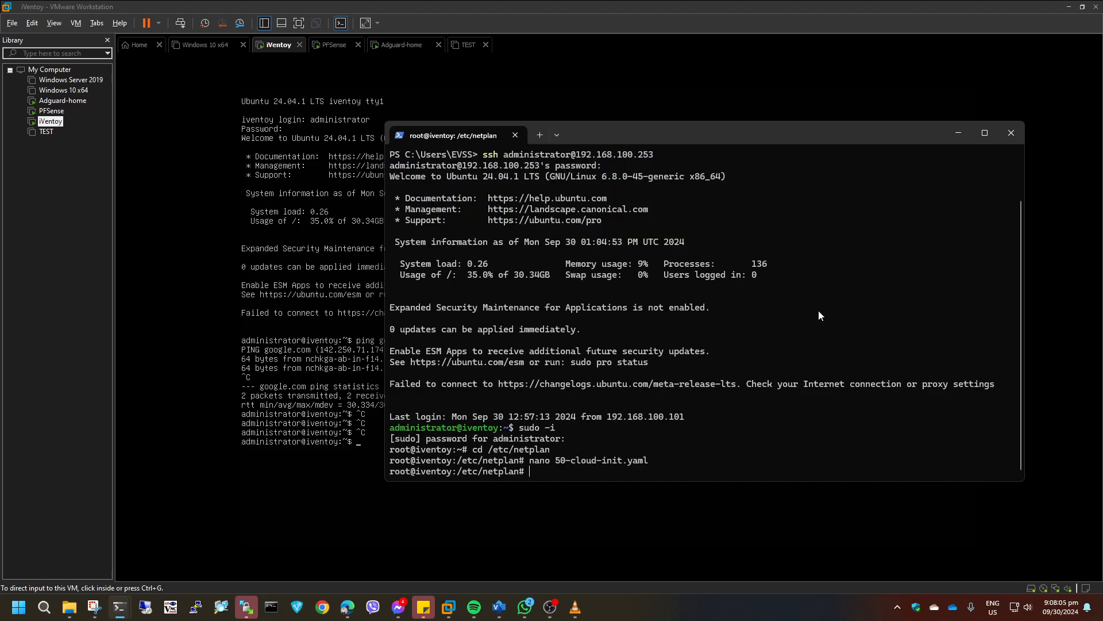
type("ping googel.com")
key("Return")
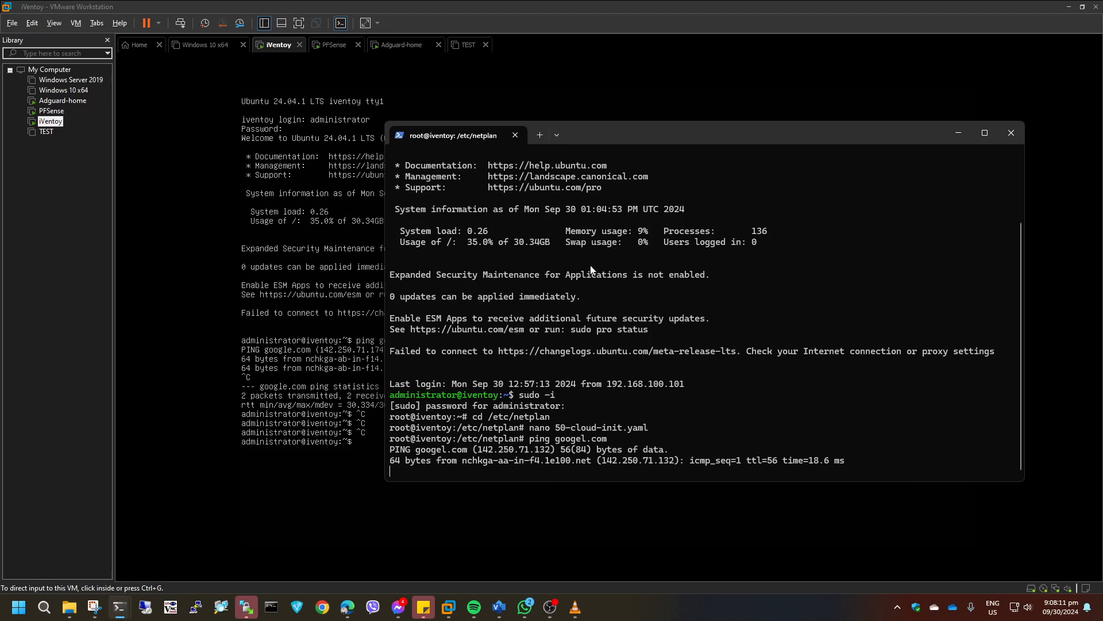
key("ctrl+c")
key("ctrl+c")
key("ctrl+c")
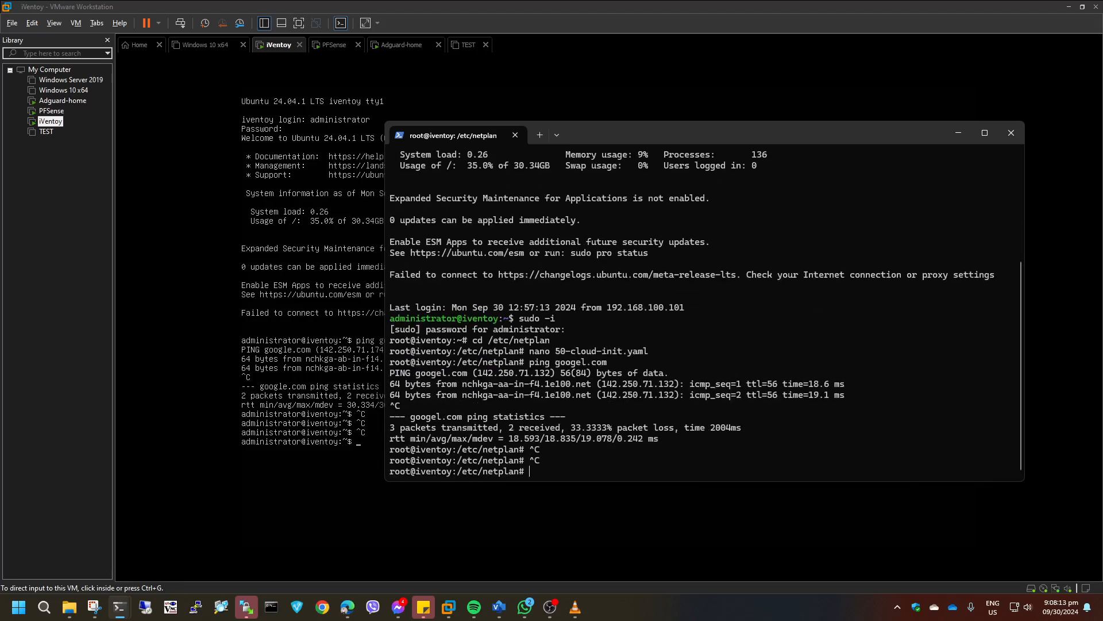
Return to root's home directory and download iventoy-1.0.20-linux-free.tar.gz with wget and the copied GitHub link
type("d")
key("Return")
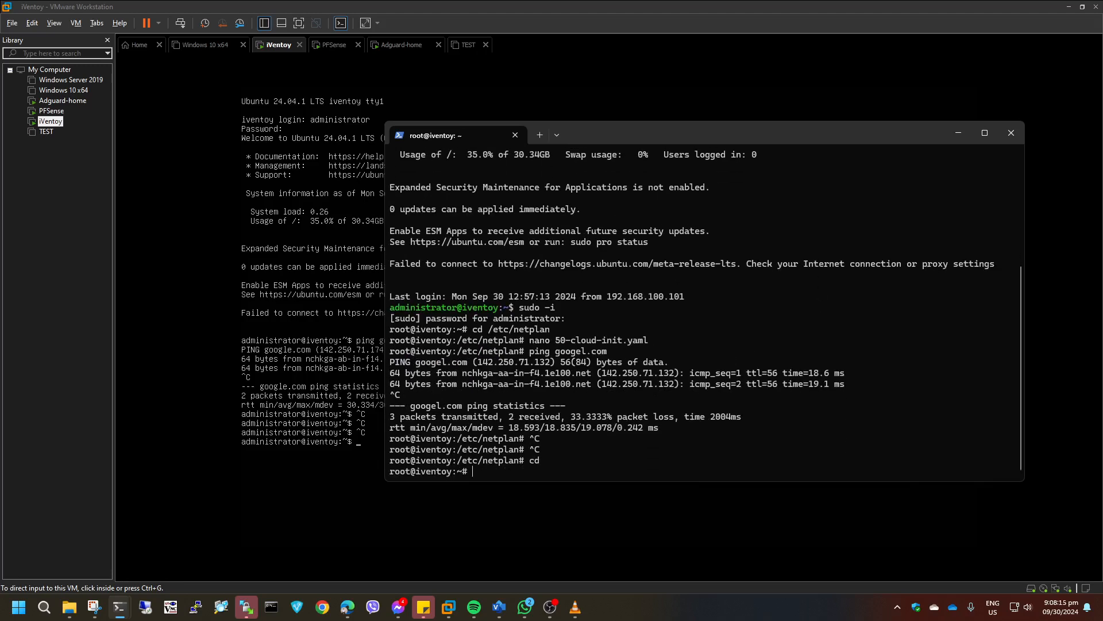
type("wget")
key("ctrl+v")
key("Return")
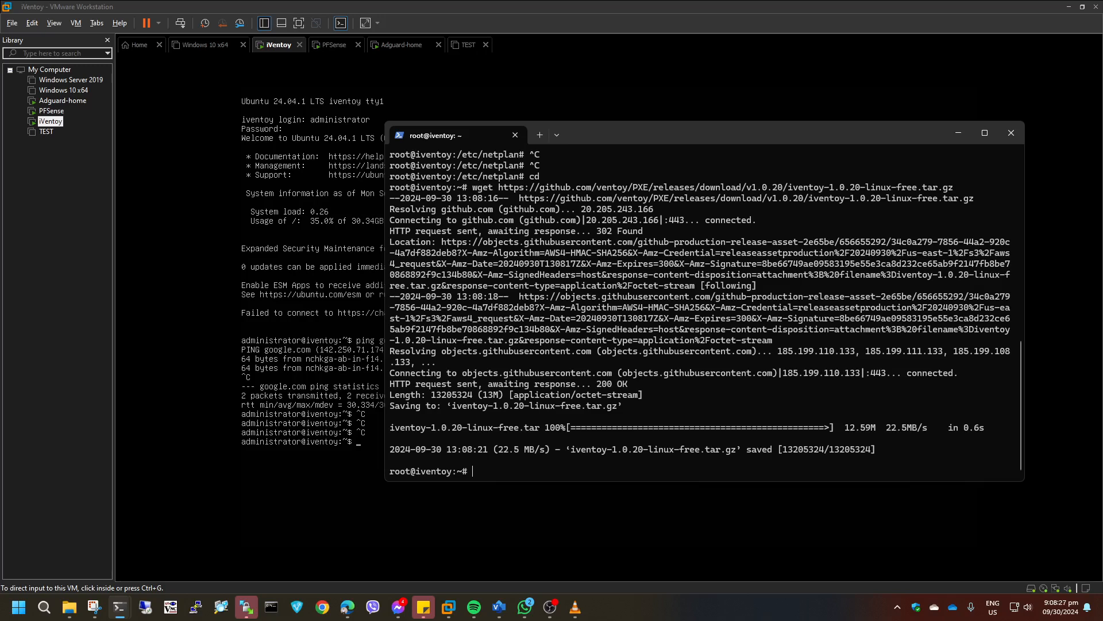
Exit the root shell and list the contents of the administrator's home directory
type("exit")
key("Return")
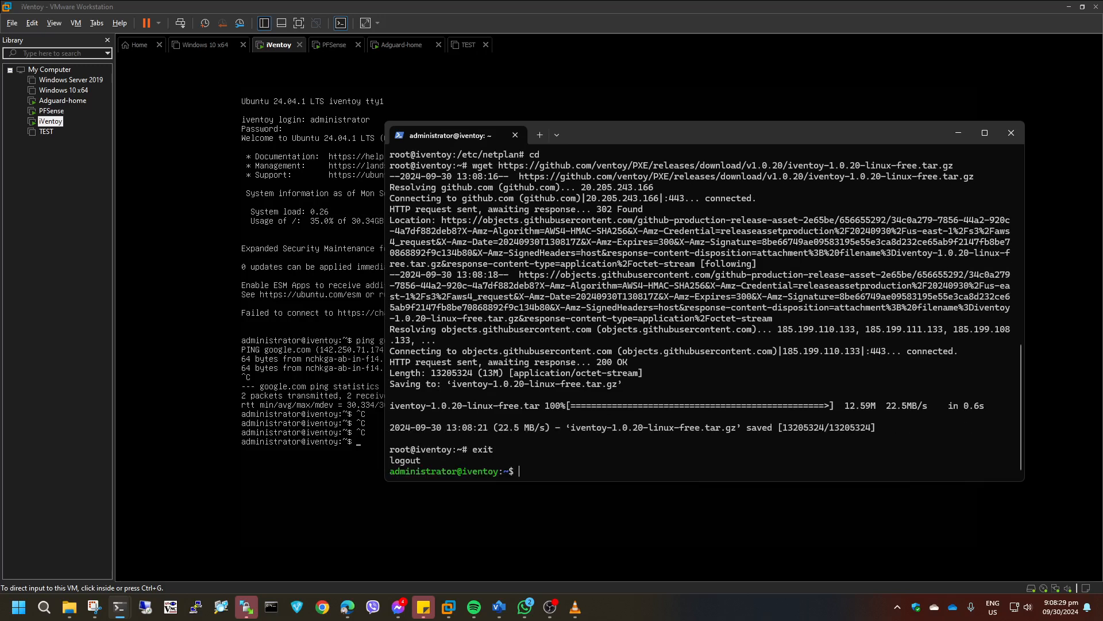
type("ls")
key("Return")
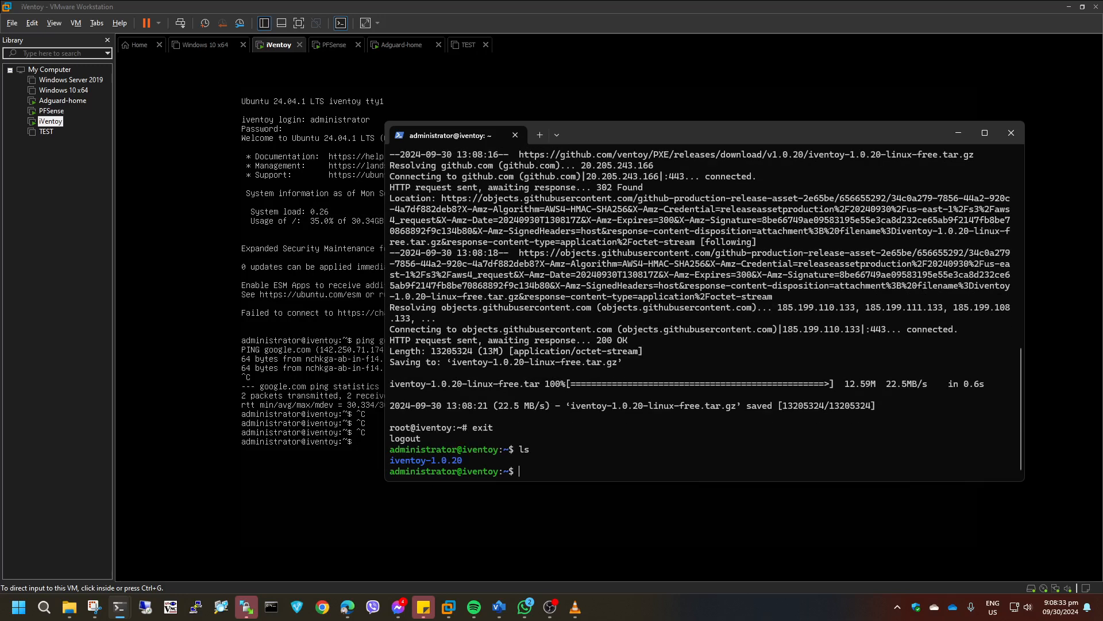
Reopen the root shell with sudo -i and list root's home directory to find the downloaded archive
key("Up")
key("Up")
key("Up")
key("Up")
key("Up")
key("Return")
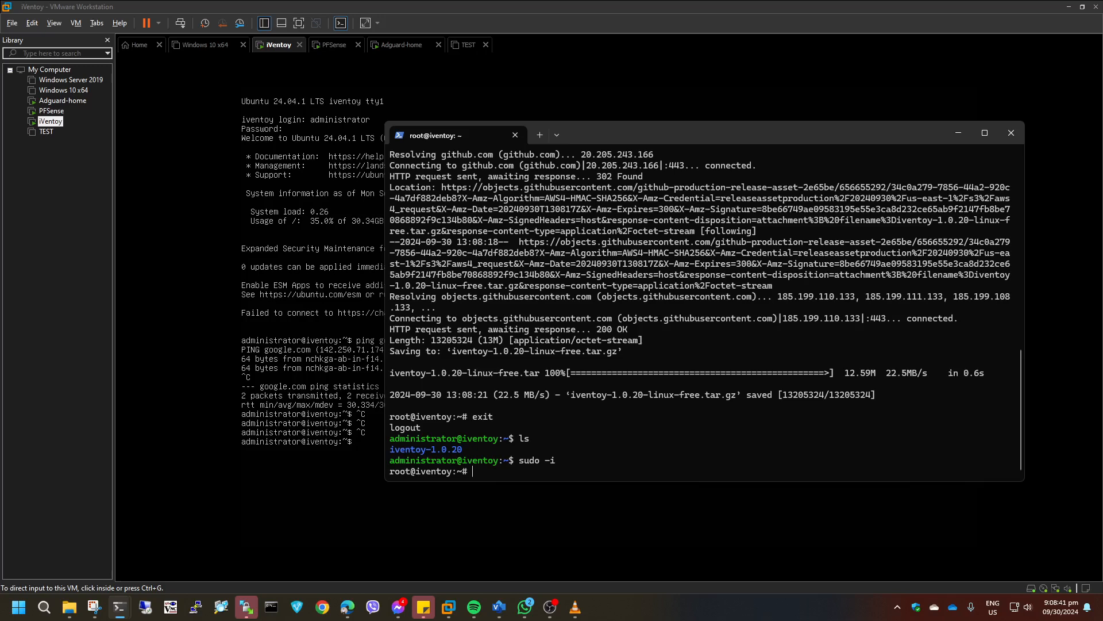
type("ls")
key("Return")
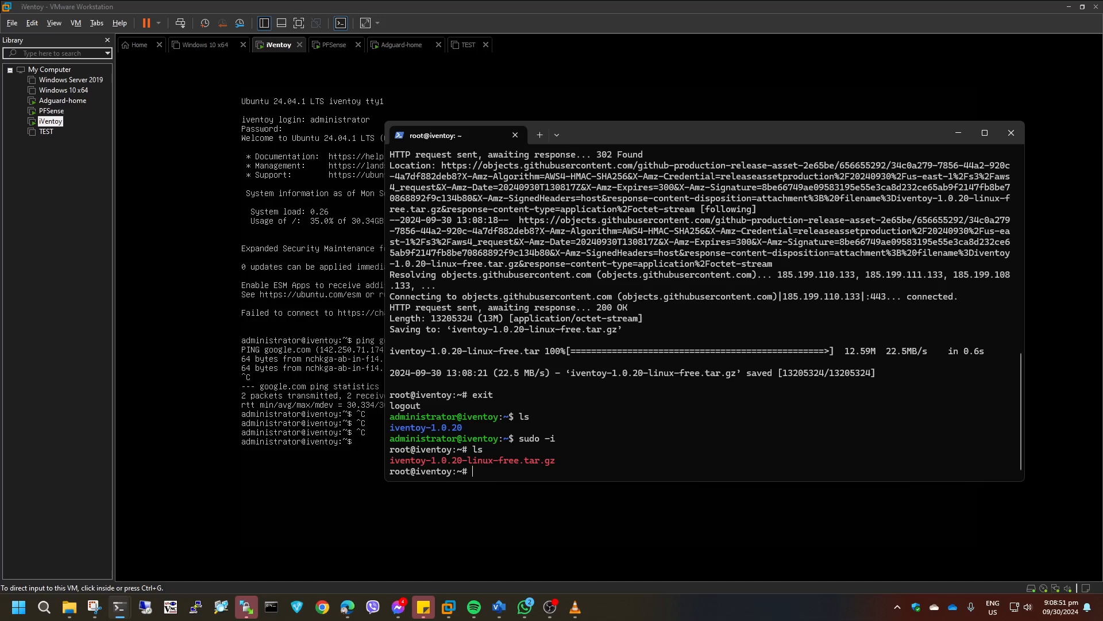
Leave the root shell and download iventoy-1.0.20-linux-free.tar.gz into the administrator's home directory with wget and the copied link
type("cd")
key("Return")
type("exit")
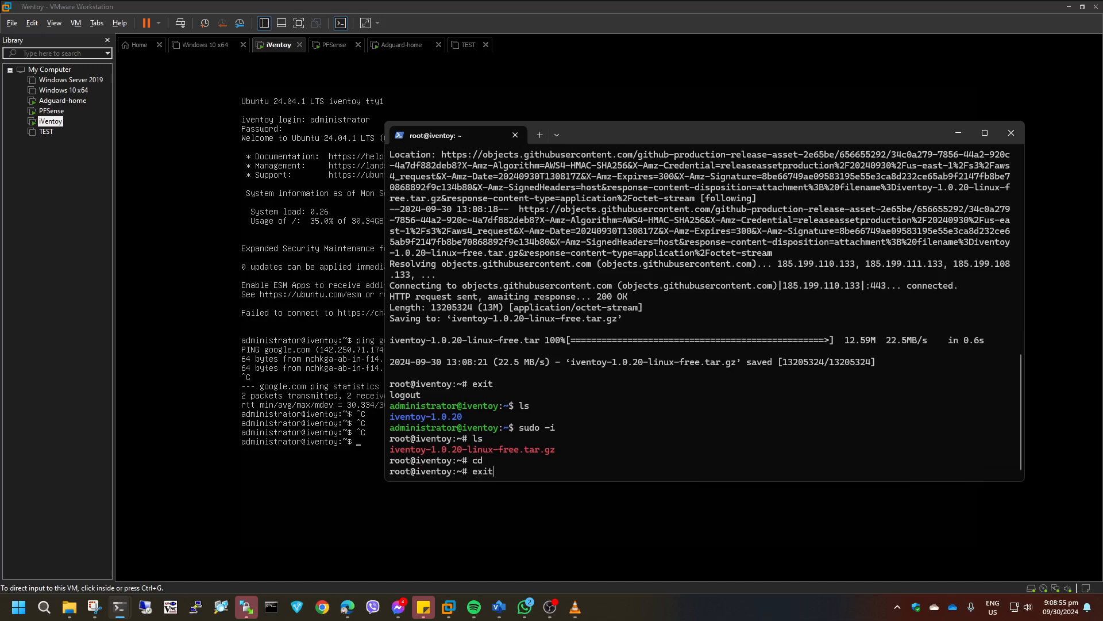
key("Return")
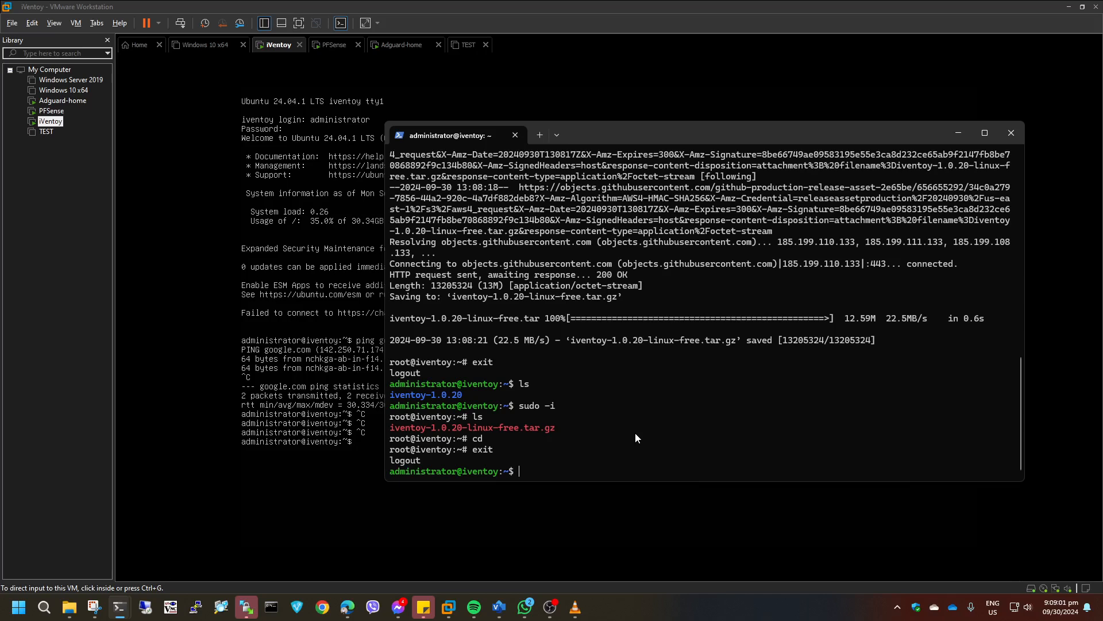
type("wget")
key("ctrl+v")
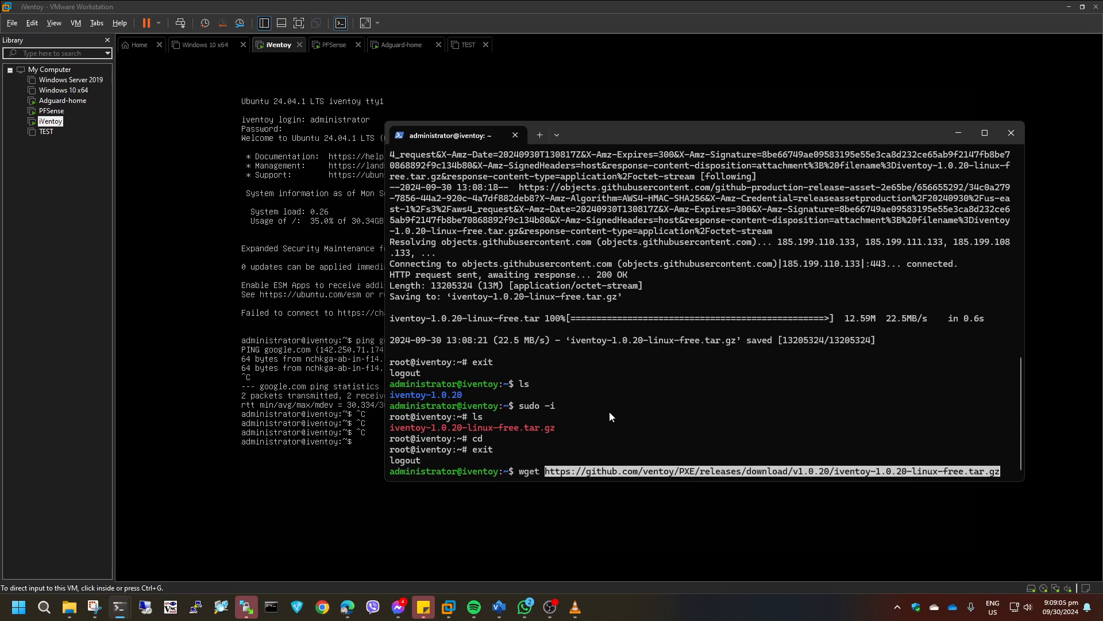
key("Return")
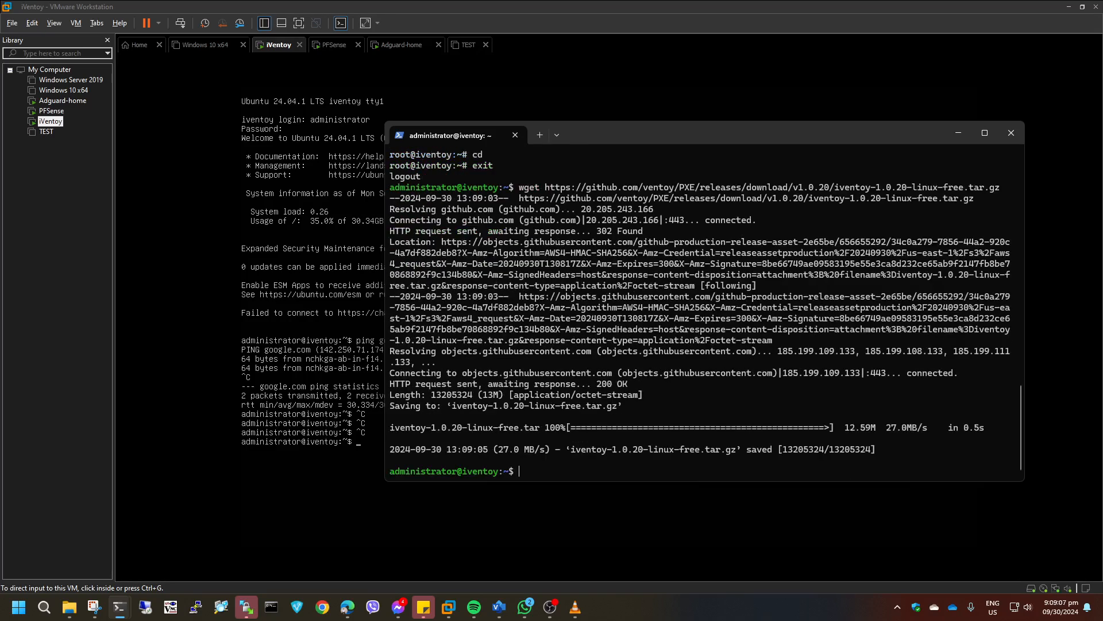
List the administrator's home directory and check for the iventoy-1.0.20-linux-free.tar.gz archive
type("ls")
key("Return")
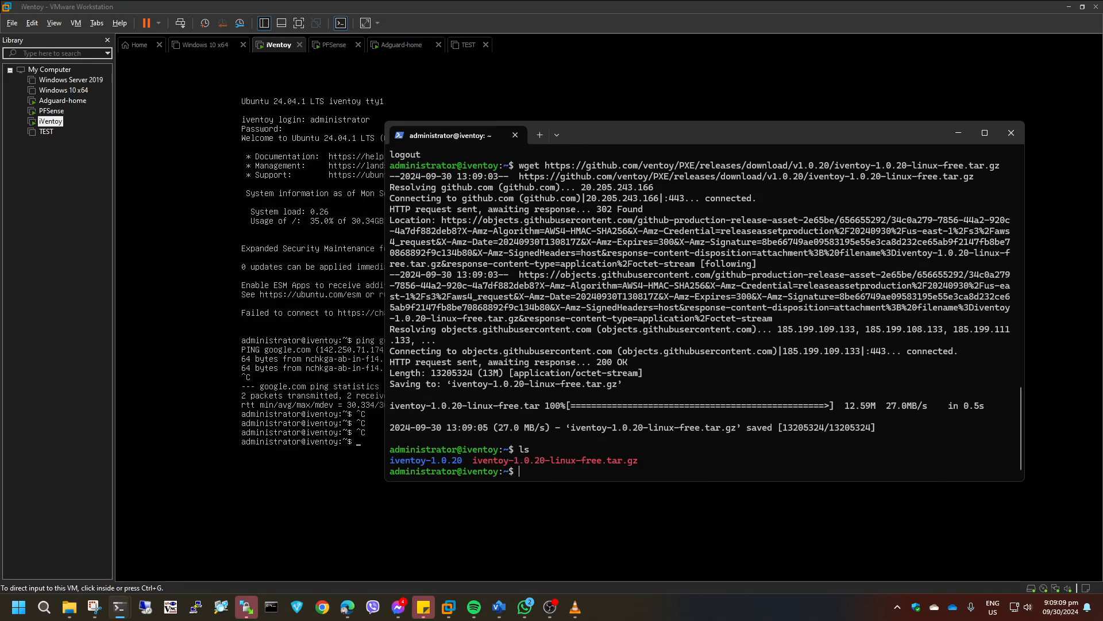
left_click_drag(474, 460, 640, 460)
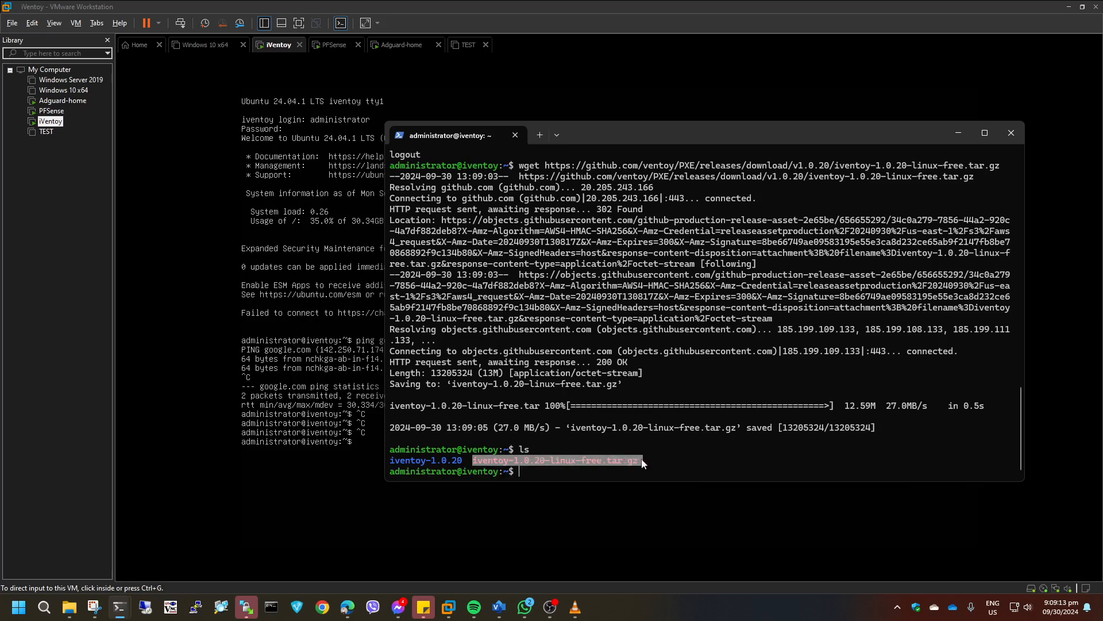
left_click(590, 469)
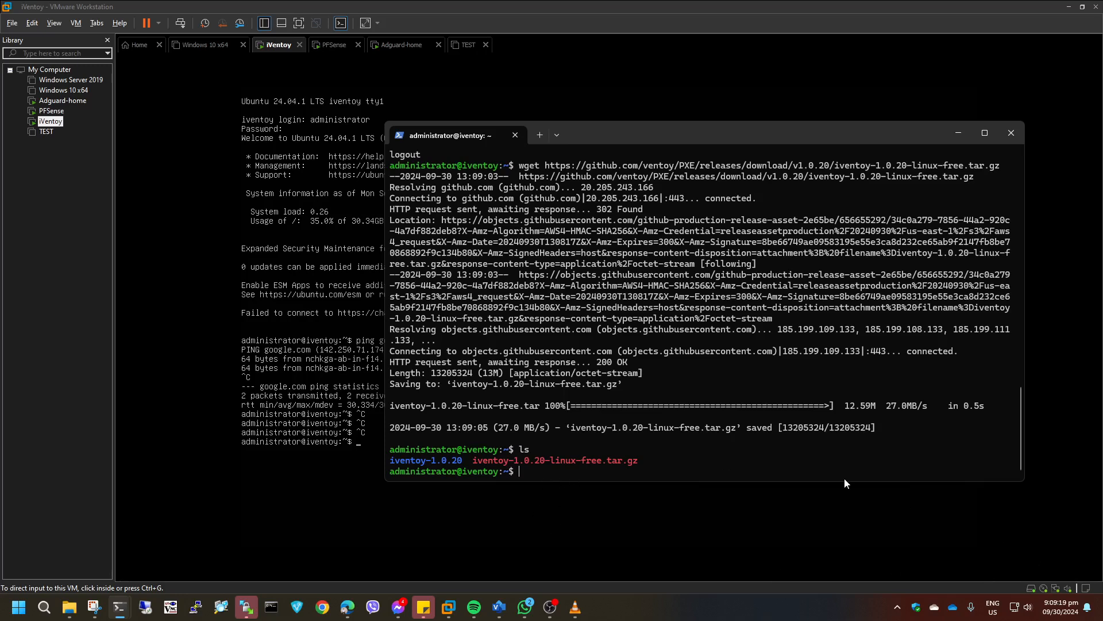
Bring up the Microsoft Edge window with the pfSense DHCP server settings and move it off this screen
left_click(345, 608)
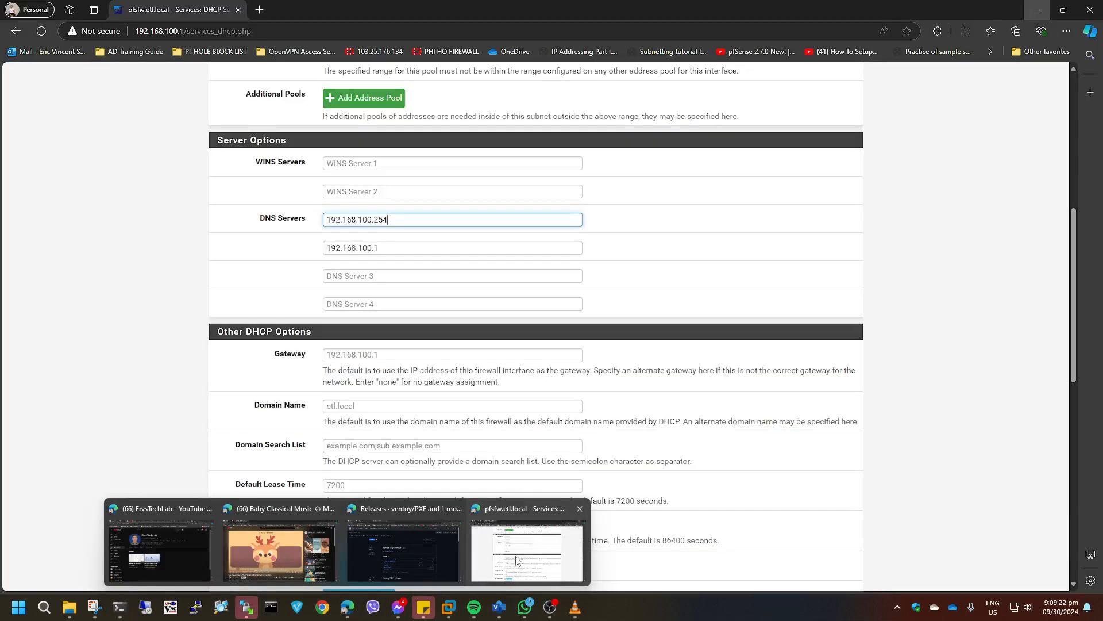
left_click(516, 556)
left_click_drag(450, 2, 1102, 144)
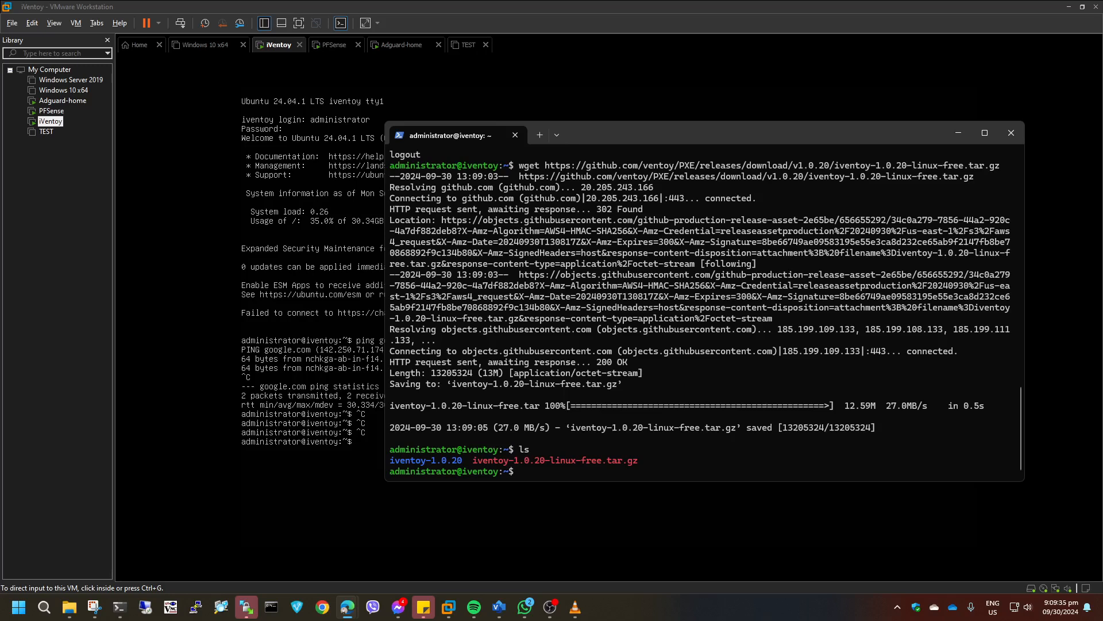
left_click(613, 428)
type("tar")
key("BackSpace")
key("BackSpace")
key("BackSpace")
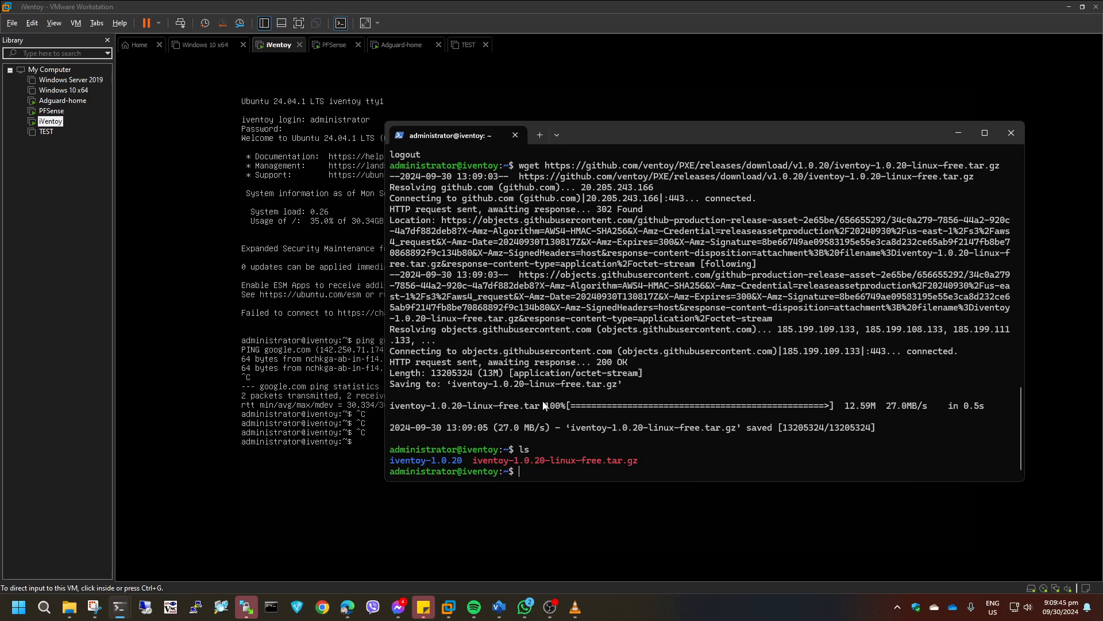
key("ctrl+v")
key("BackSpace")
key("BackSpace")
key("BackSpace")
key("BackSpace")
key("BackSpace")
key("BackSpace")
key("BackSpace")
key("BackSpace")
key("BackSpace")
key("BackSpace")
key("BackSpace")
key("BackSpace")
key("BackSpace")
key("BackSpace")
key("BackSpace")
key("BackSpace")
key("BackSpace")
key("BackSpace")
key("BackSpace")
key("BackSpace")
key("BackSpace")
key("BackSpace")
key("BackSpace")
key("BackSpace")
key("BackSpace")
key("BackSpace")
key("BackSpace")
key("BackSpace")
key("BackSpace")
key("BackSpace")
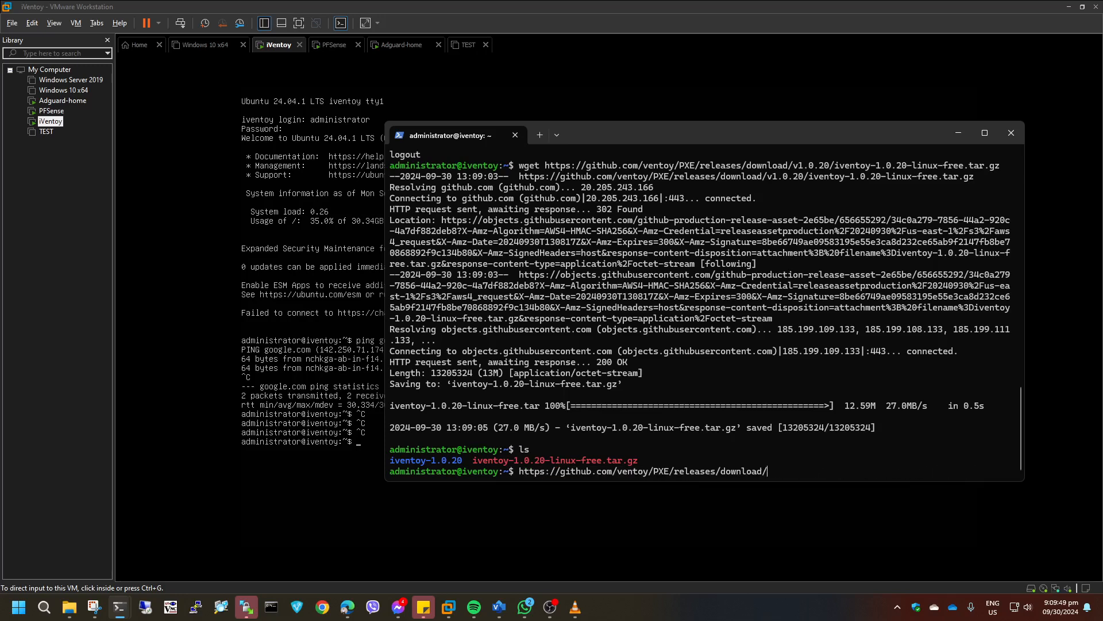
key("BackSpace")
key("BackSpace")
key("BackSpace")
key("BackSpace")
key("BackSpace")
key("BackSpace")
key("BackSpace")
key("BackSpace")
key("BackSpace")
key("BackSpace")
key("BackSpace")
key("BackSpace")
key("BackSpace")
key("BackSpace")
key("BackSpace")
key("BackSpace")
key("BackSpace")
key("BackSpace")
Extract iventoy-1.0.20-linux-free.tar.gz in the home directory with tar -xvzf and list the directory contents
type("tar")
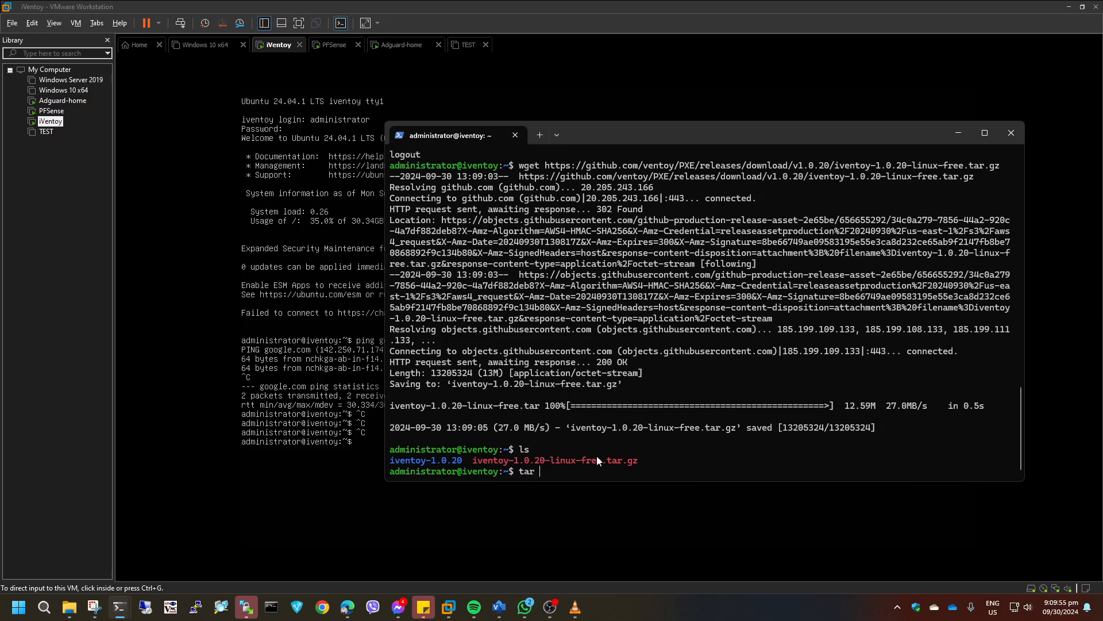
type(" -xvzf iventoy-1.0.20-linux-free.tar.gz")
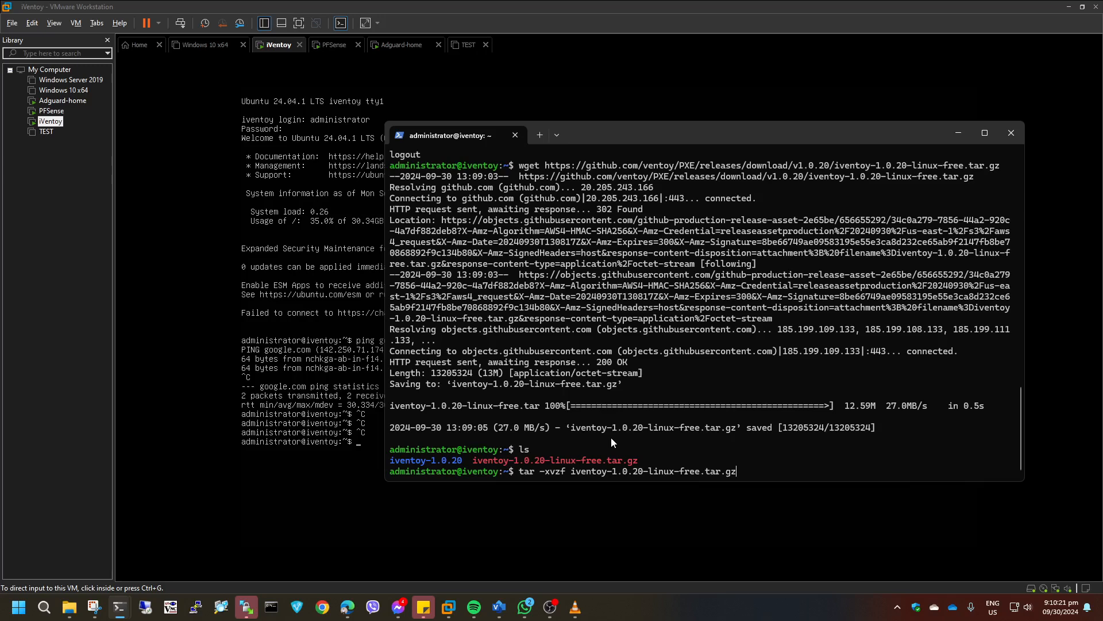
key("Return")
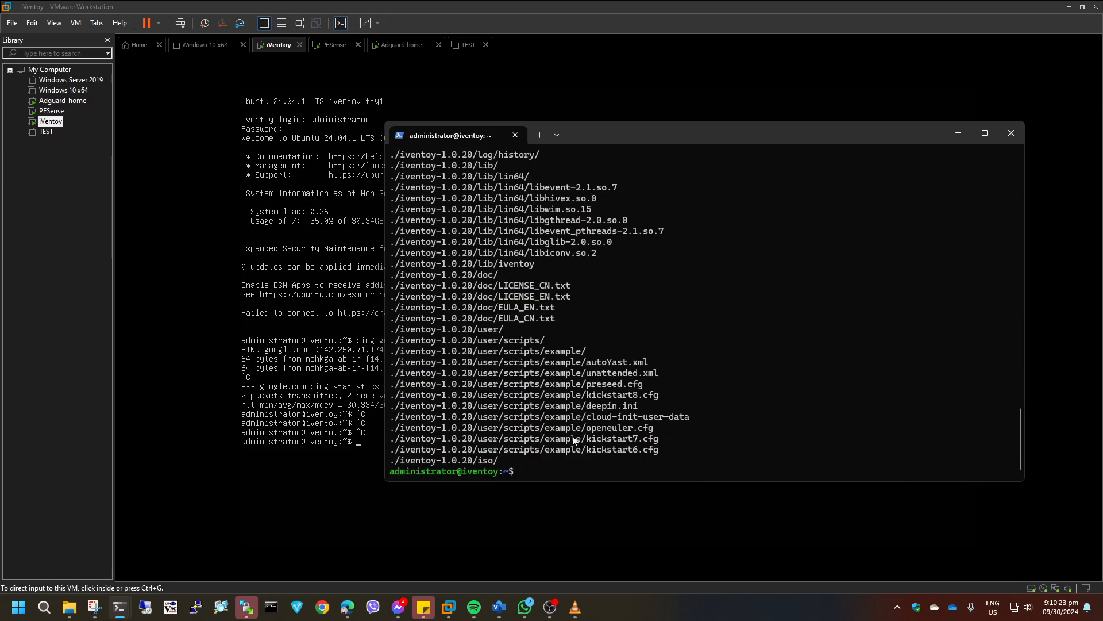
scroll(540, 379, "up", 6)
scroll(508, 308, "down", 6)
type("ls")
key("Return")
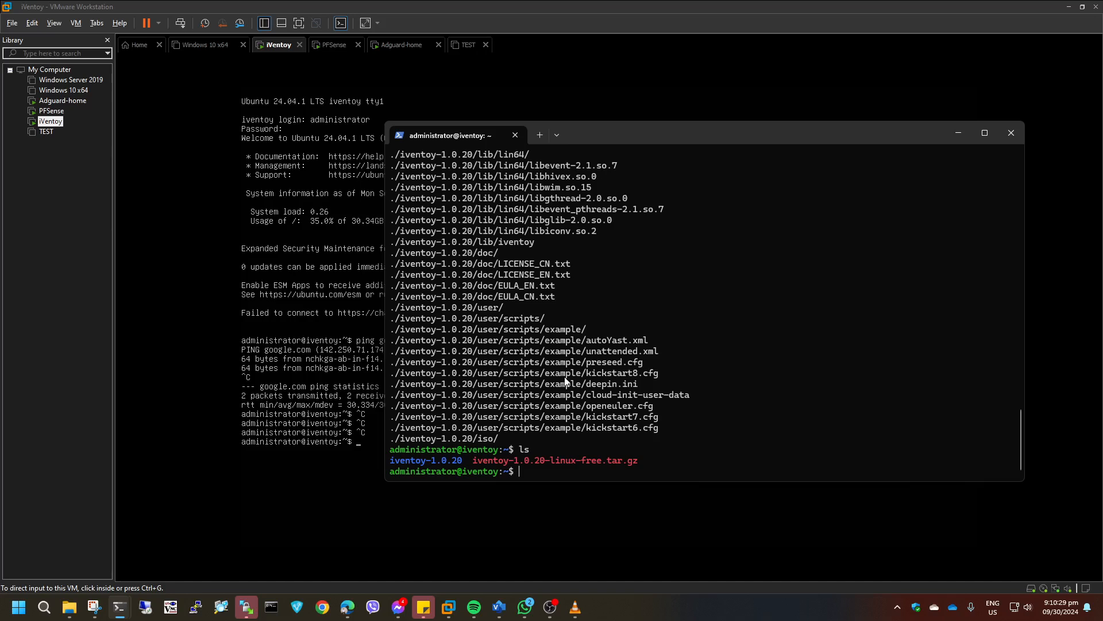
Change into the iventoy-1.0.20 directory and list its files
type("cd iventoy-1.0.20")
key("Return")
type("ls")
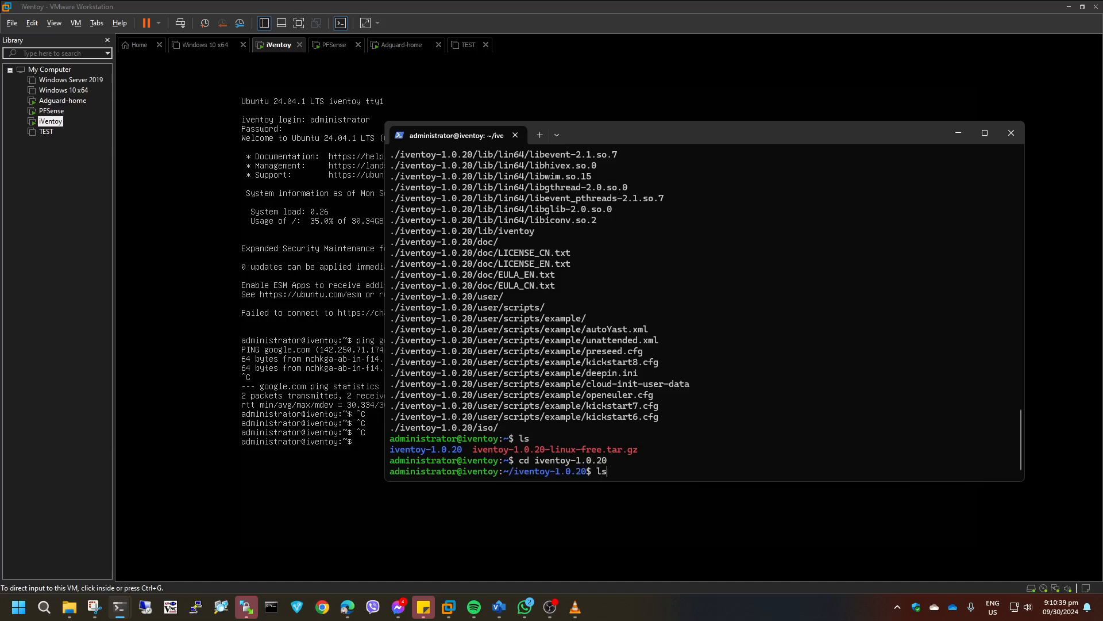
key("Return")
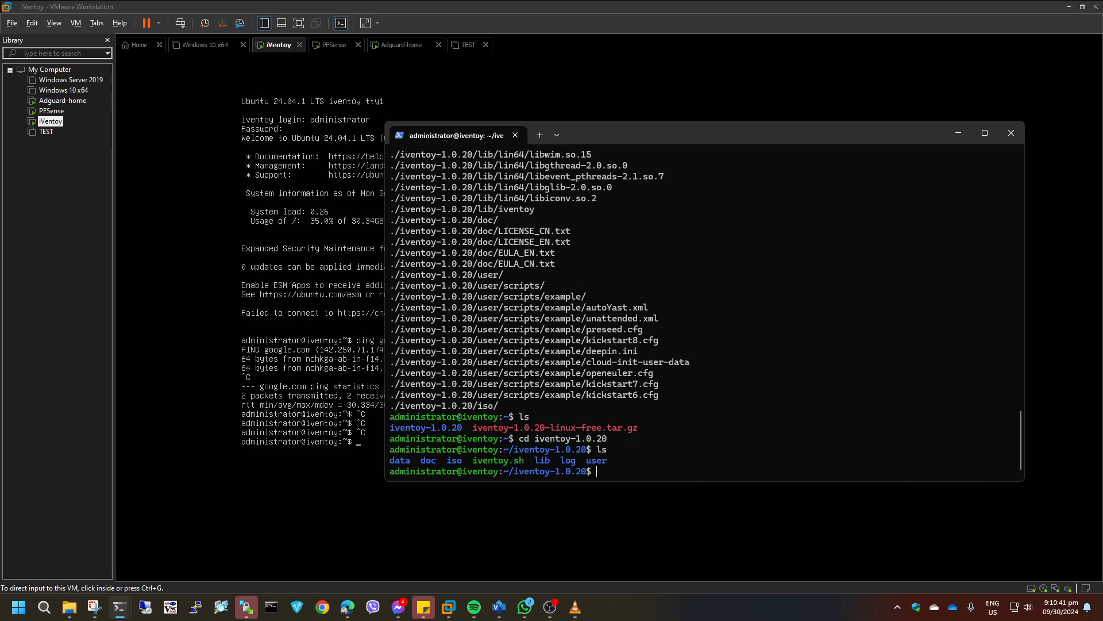
Run iventoy.sh with sudo to see its usage and start the server with sudo ./iventoy.sh start
type("sudo ./inventoy.sh")
key("Return")
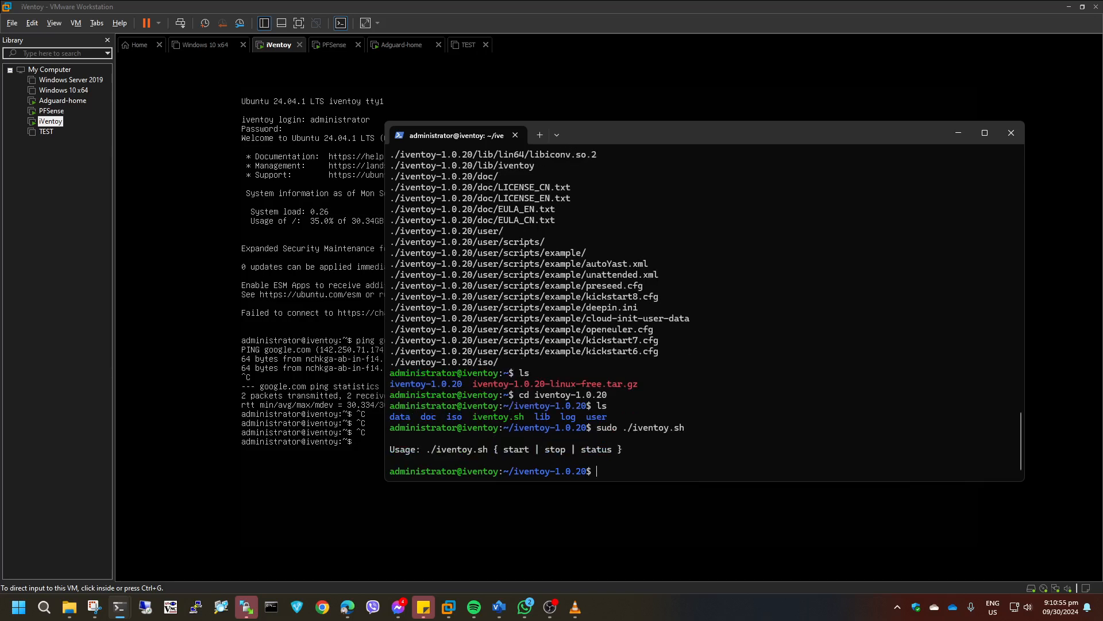
key("Up")
type("start")
key("Return")
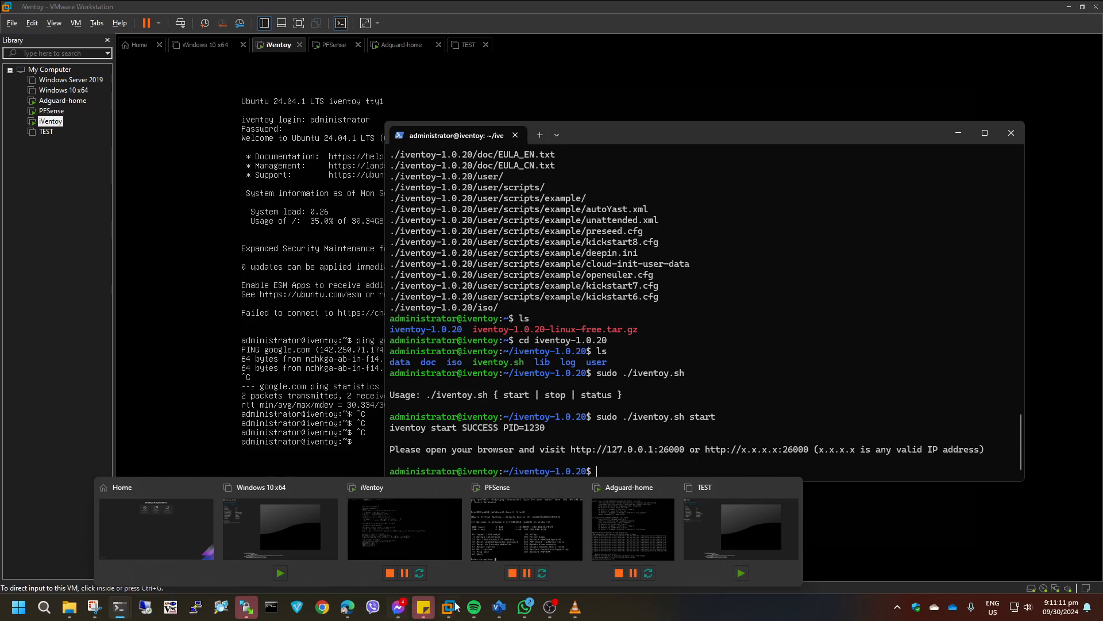
Switch to the Microsoft Edge window with the GitHub releases and load the iVentoy web interface at 192.168.100.253:26000
mouse_move(348, 607)
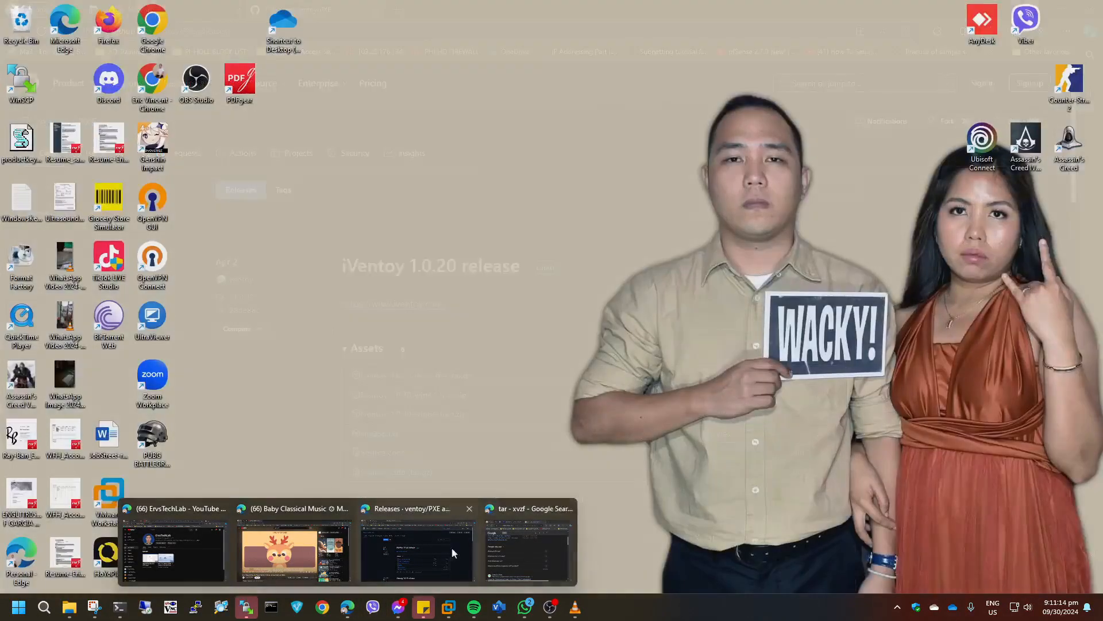
mouse_move(443, 552)
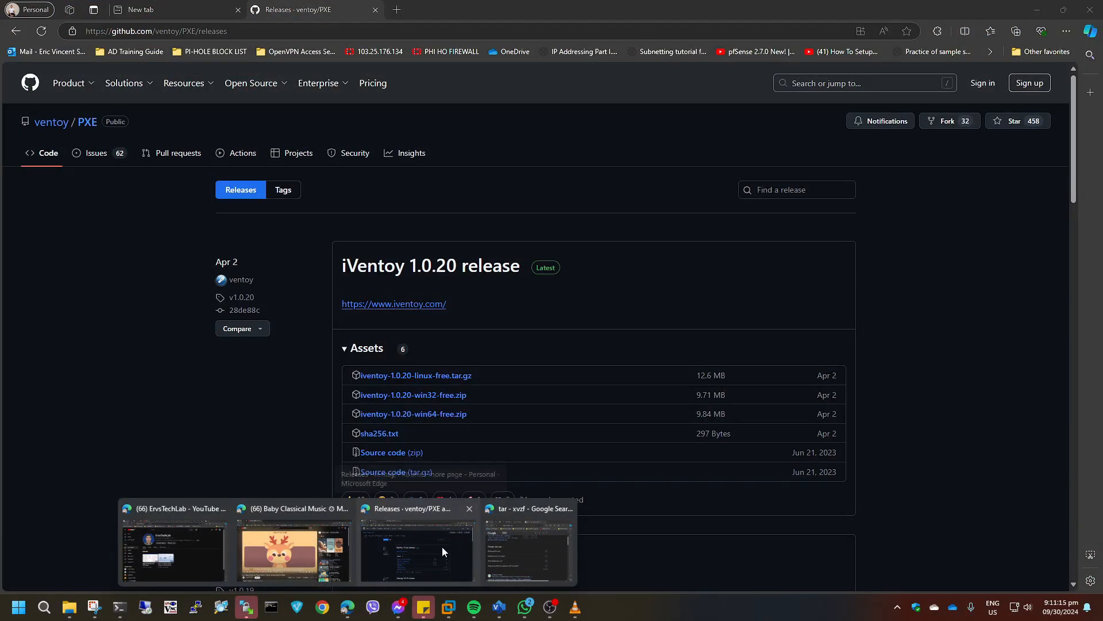
left_click(448, 545)
left_click(349, 33)
type("192.16")
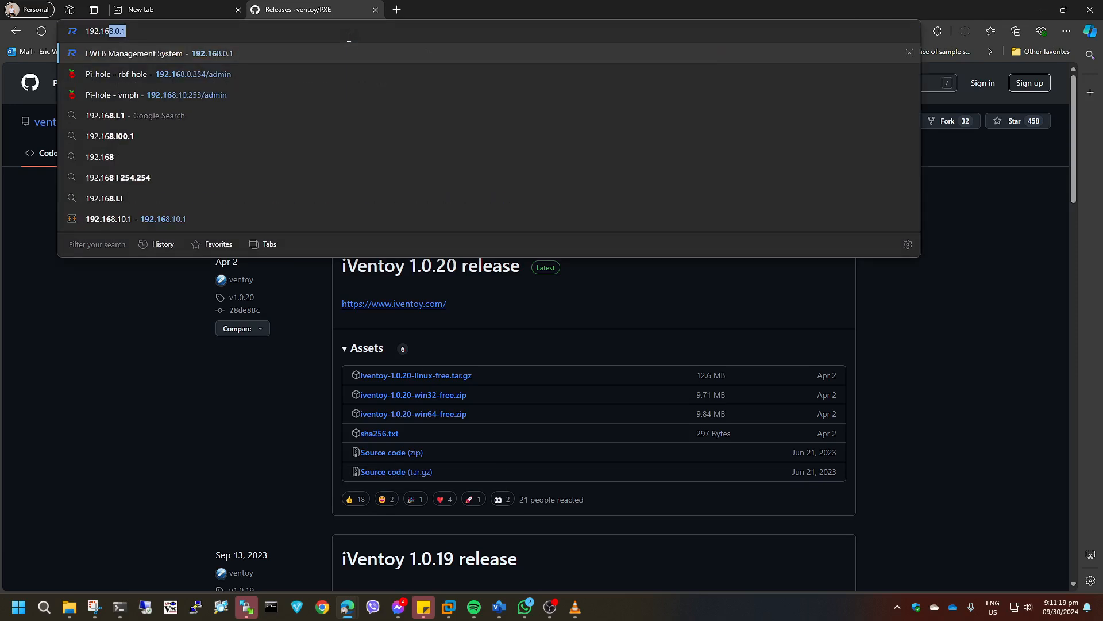
type("8.100.")
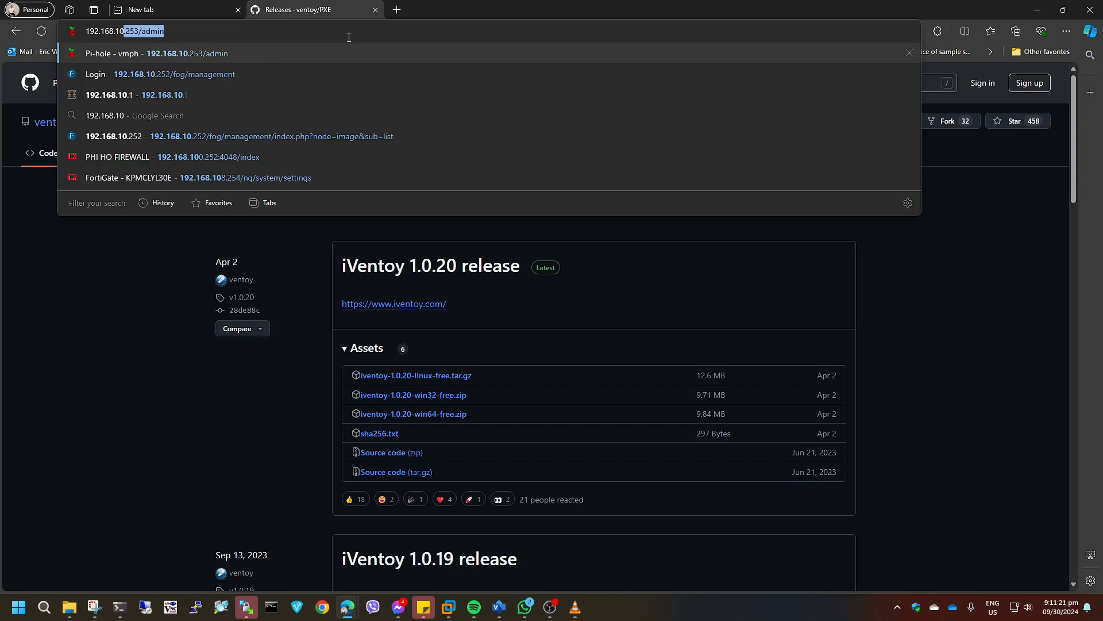
type("253")
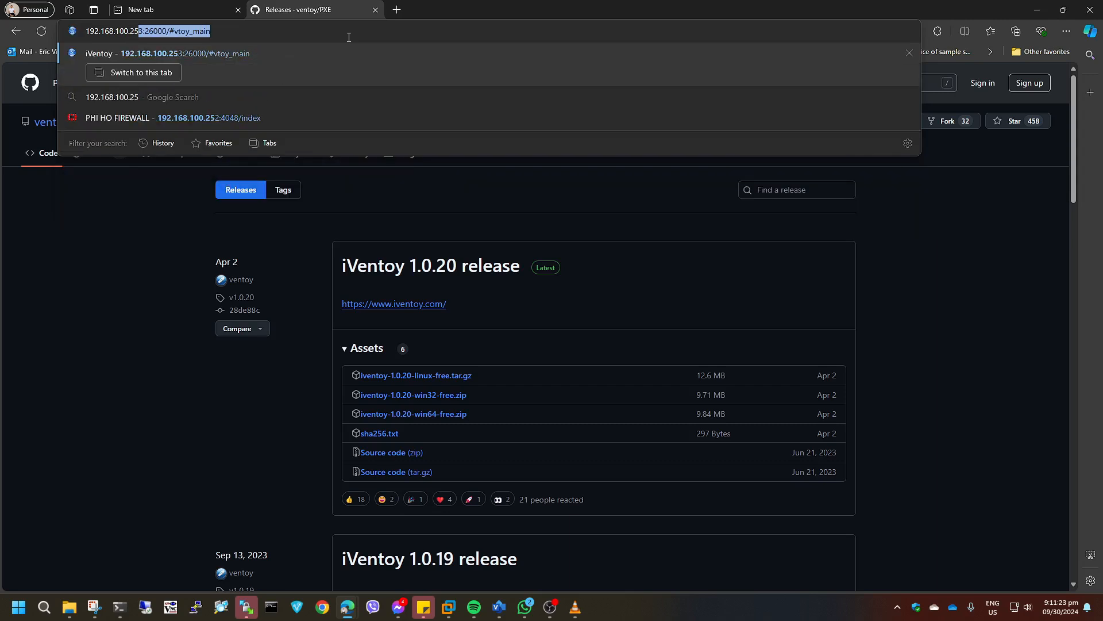
key("Return")
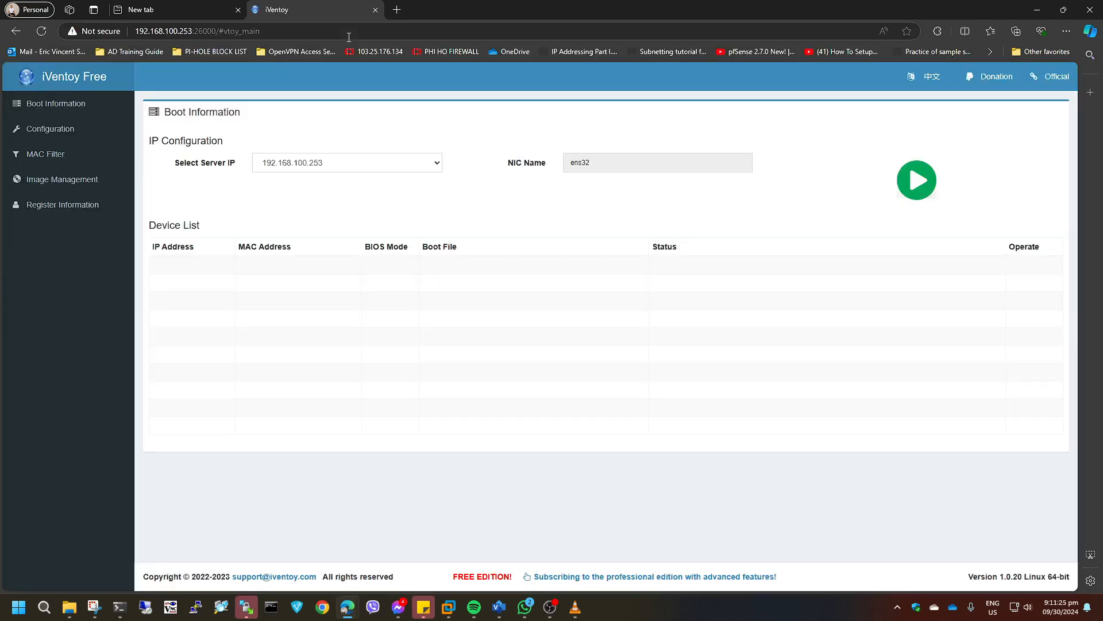
Refresh the ISO list in Image Management and return to Boot Information
left_click(59, 188)
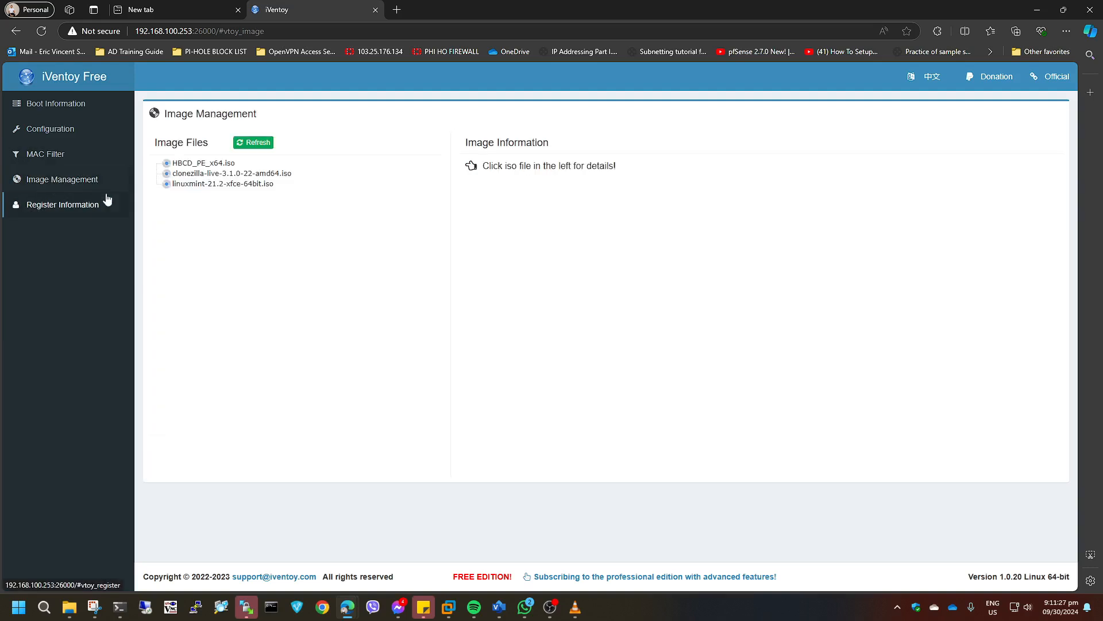
left_click(253, 143)
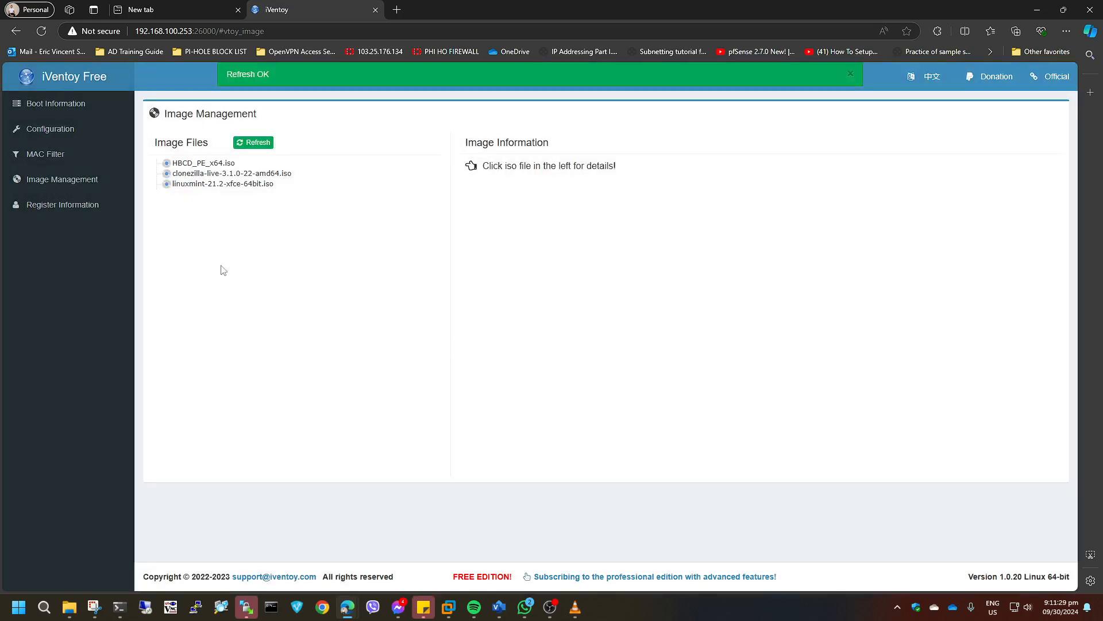
left_click(68, 108)
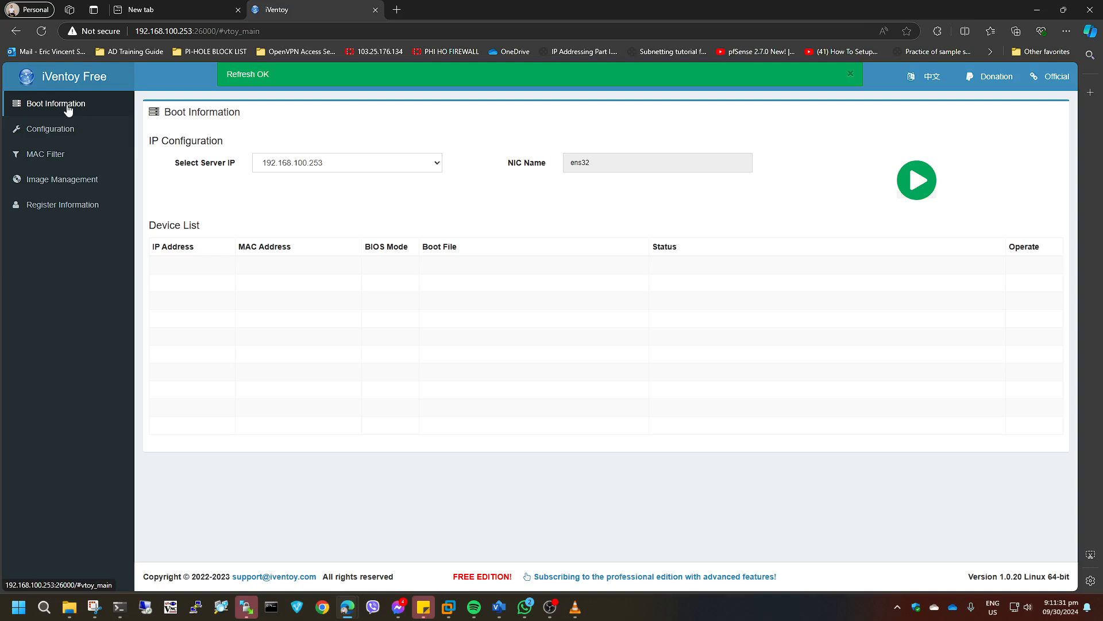
Open the iVentoy Configuration page and select External as the DHCP Server Mode
left_click(65, 137)
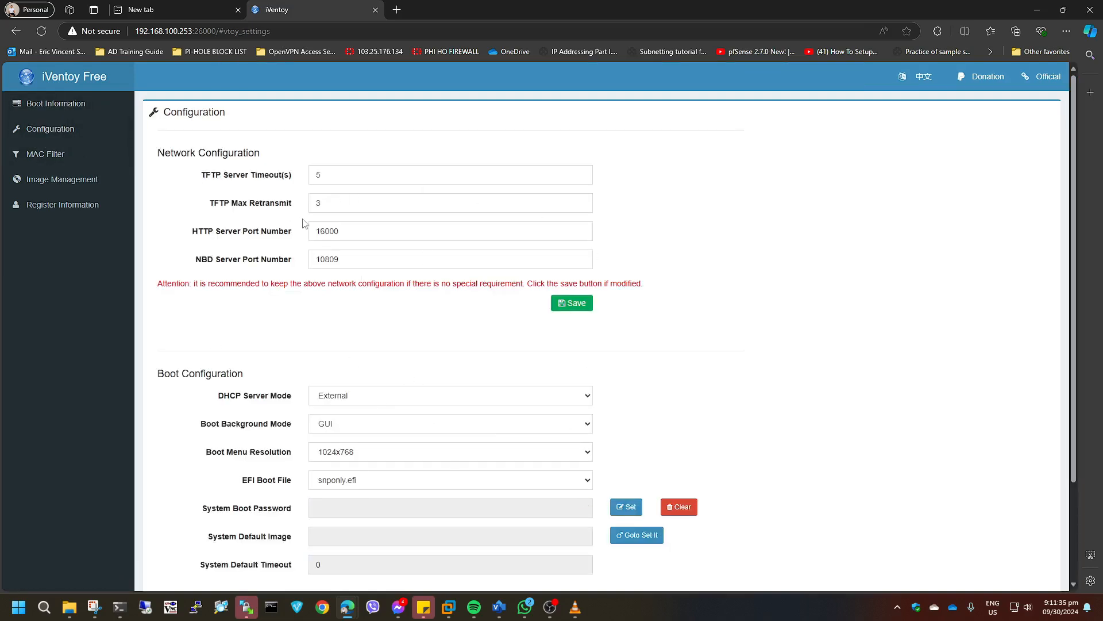
scroll(322, 259, "down", 3)
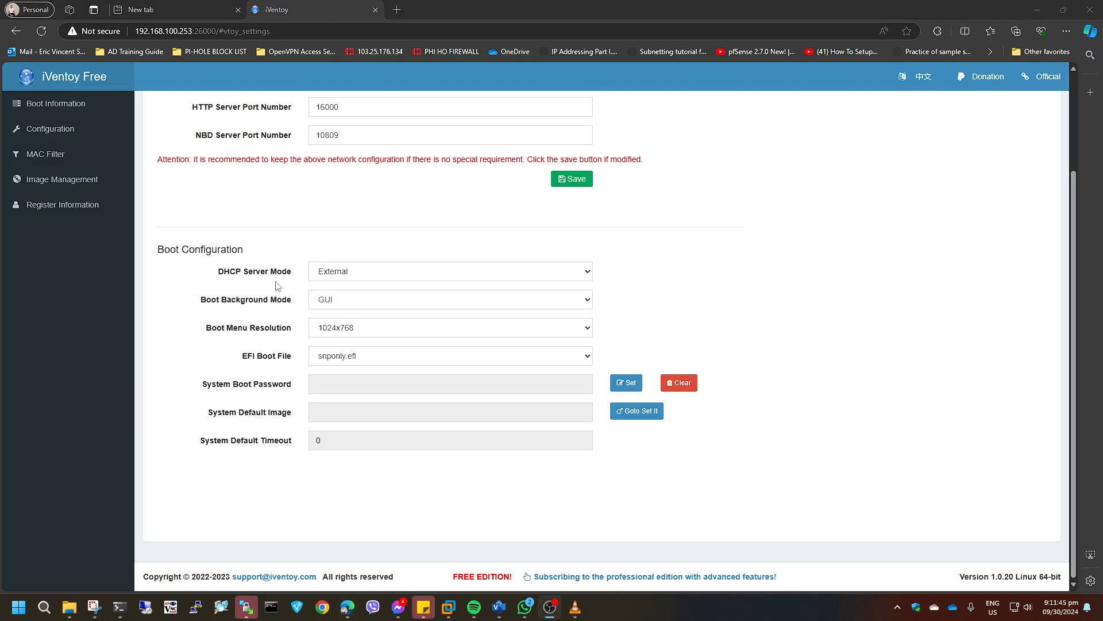
left_click(354, 278)
left_click(357, 306)
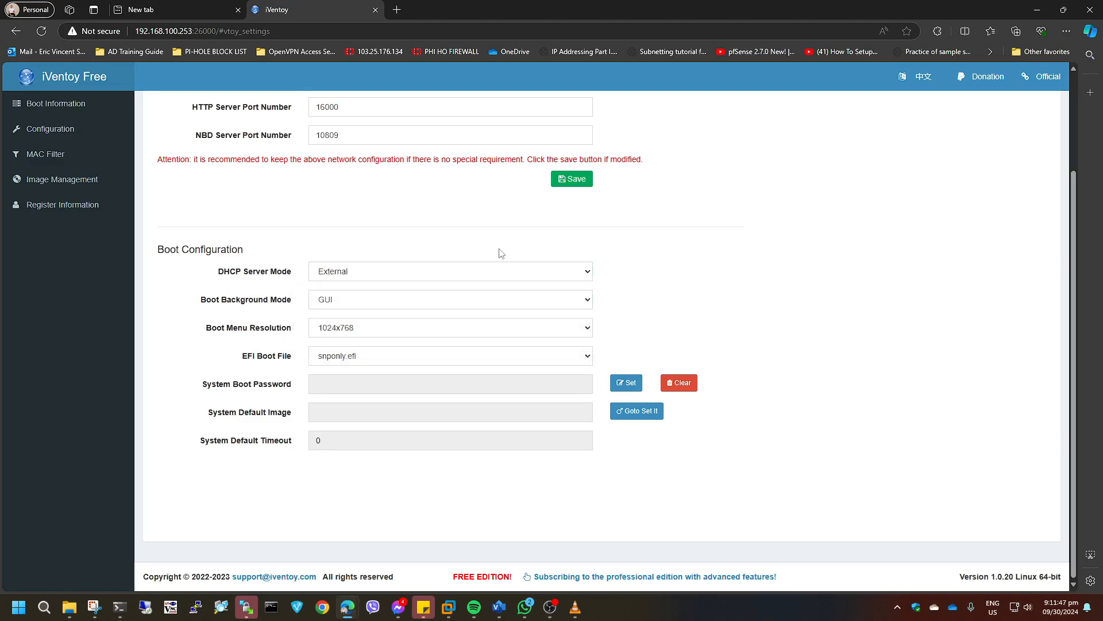
Review the network settings and the available EFI Boot File and Boot Menu Resolution options without changing them
scroll(500, 248, "up", 2)
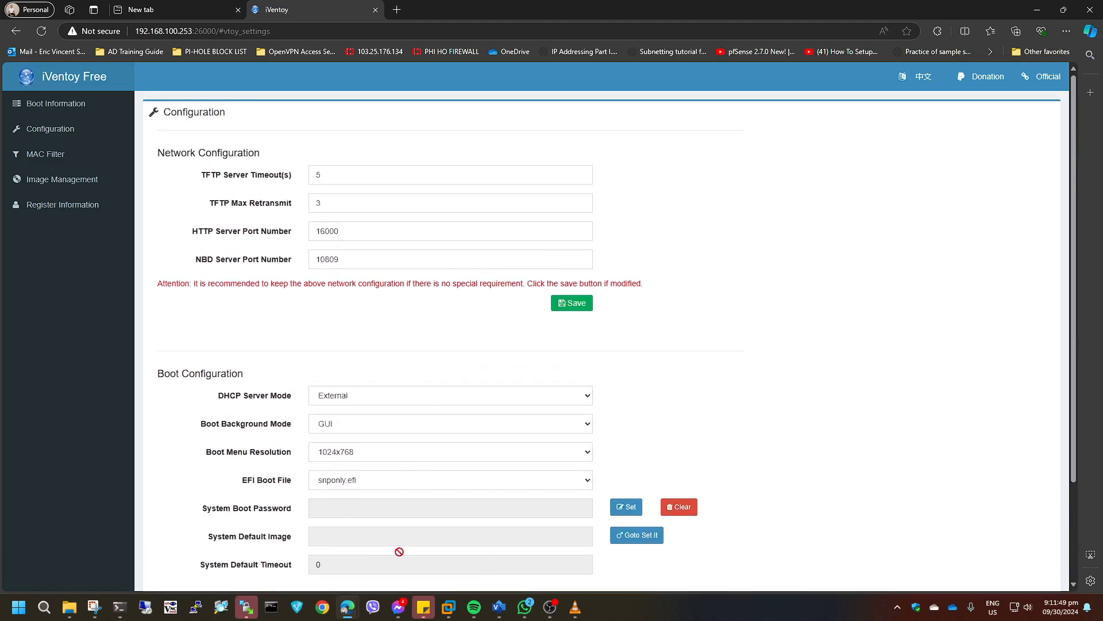
scroll(374, 377, "down", 2)
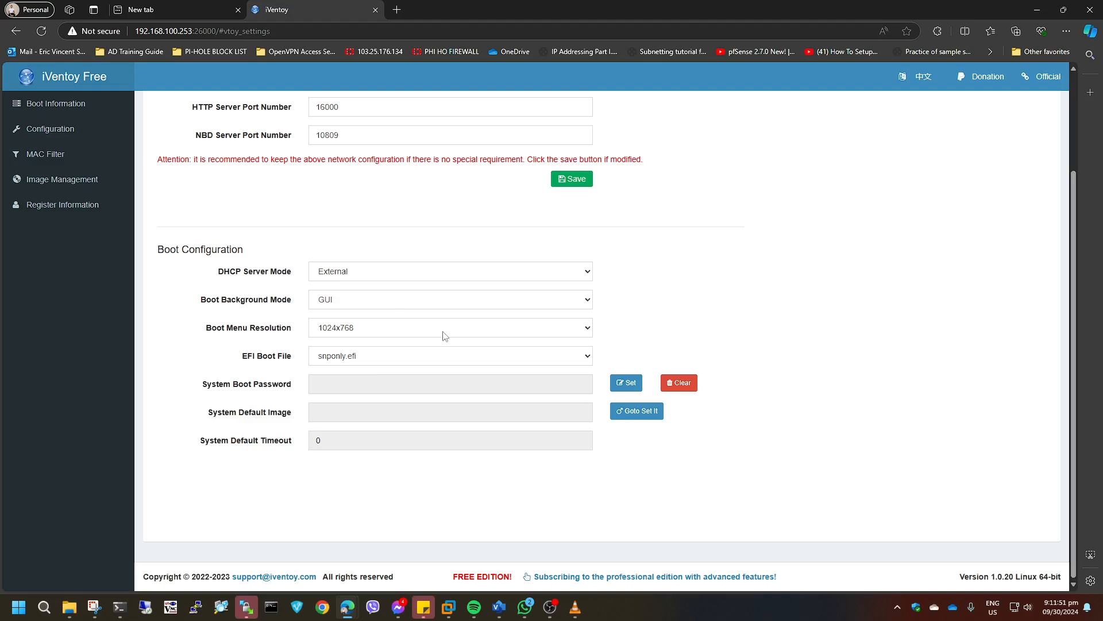
left_click(411, 360)
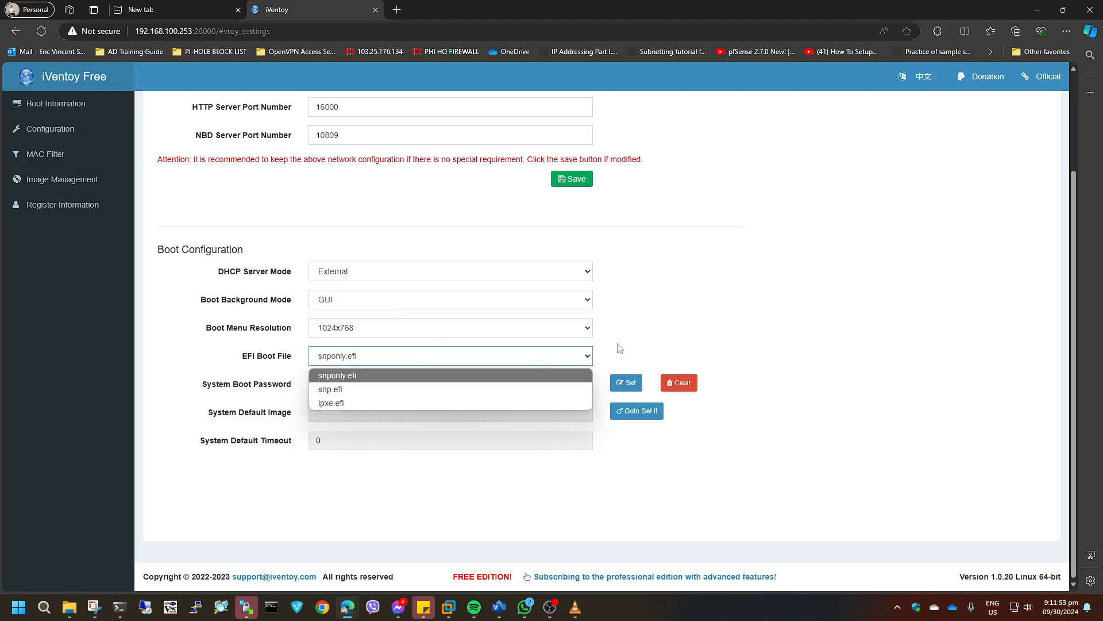
left_click(694, 333)
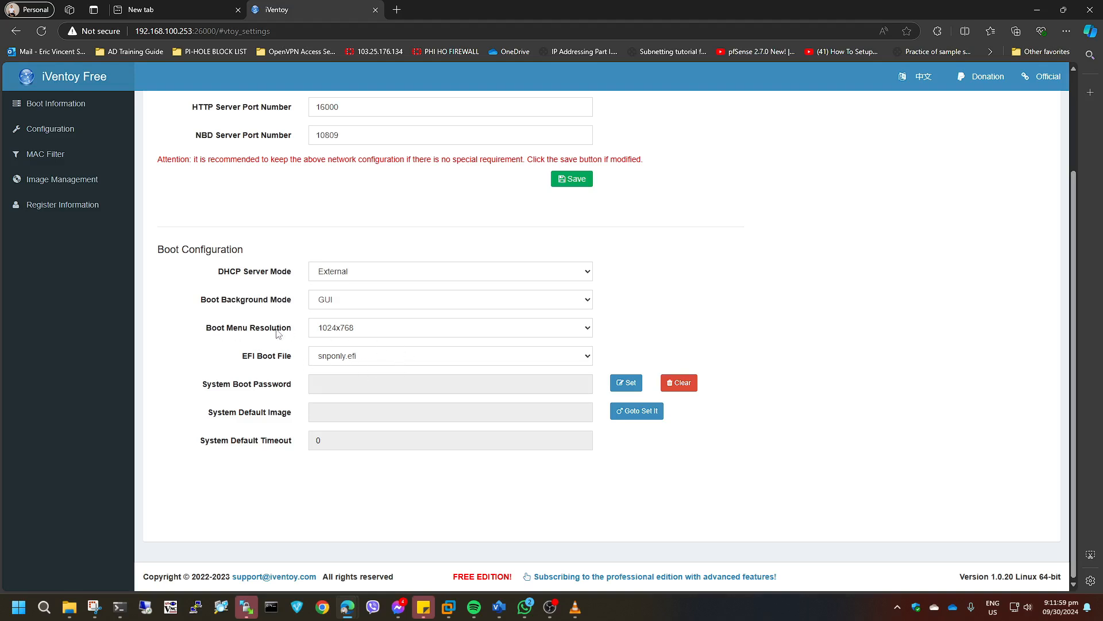
left_click(333, 331)
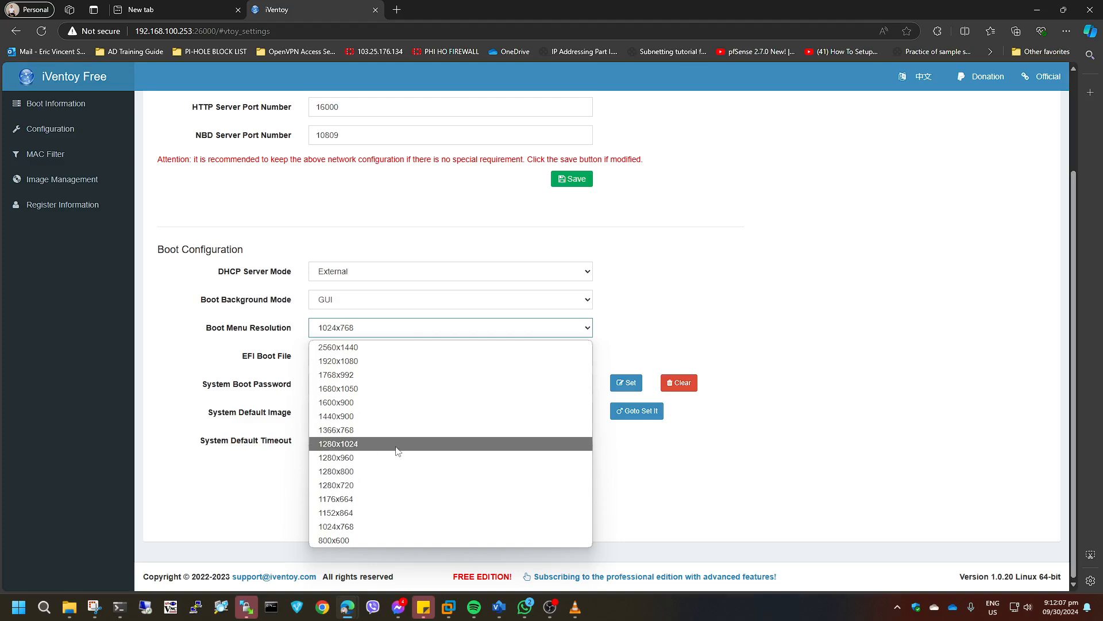
left_click(729, 339)
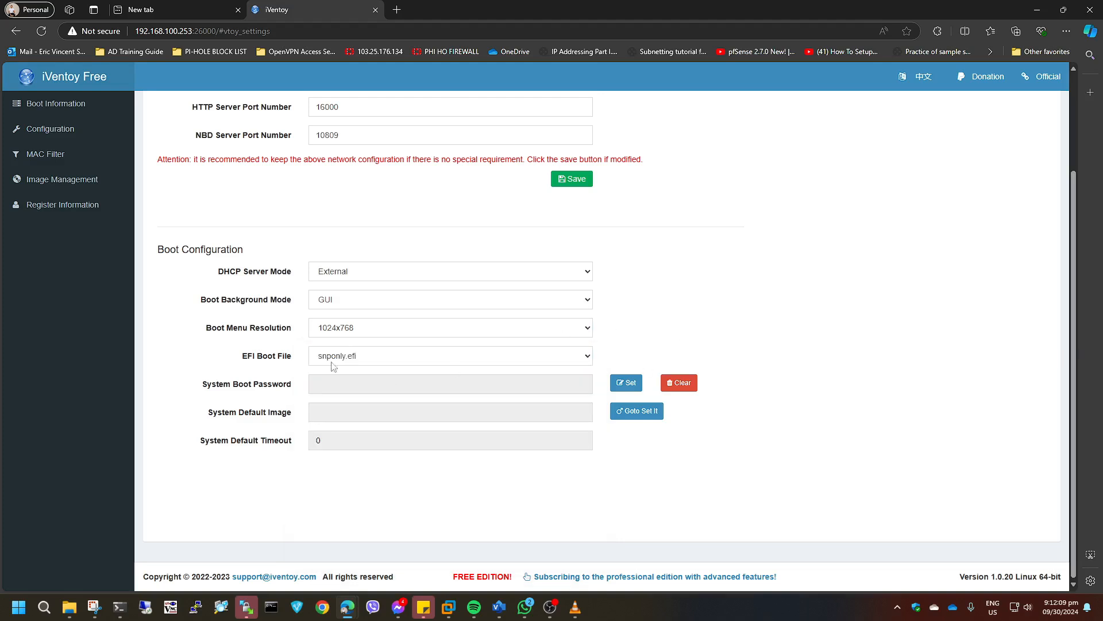
left_click(352, 325)
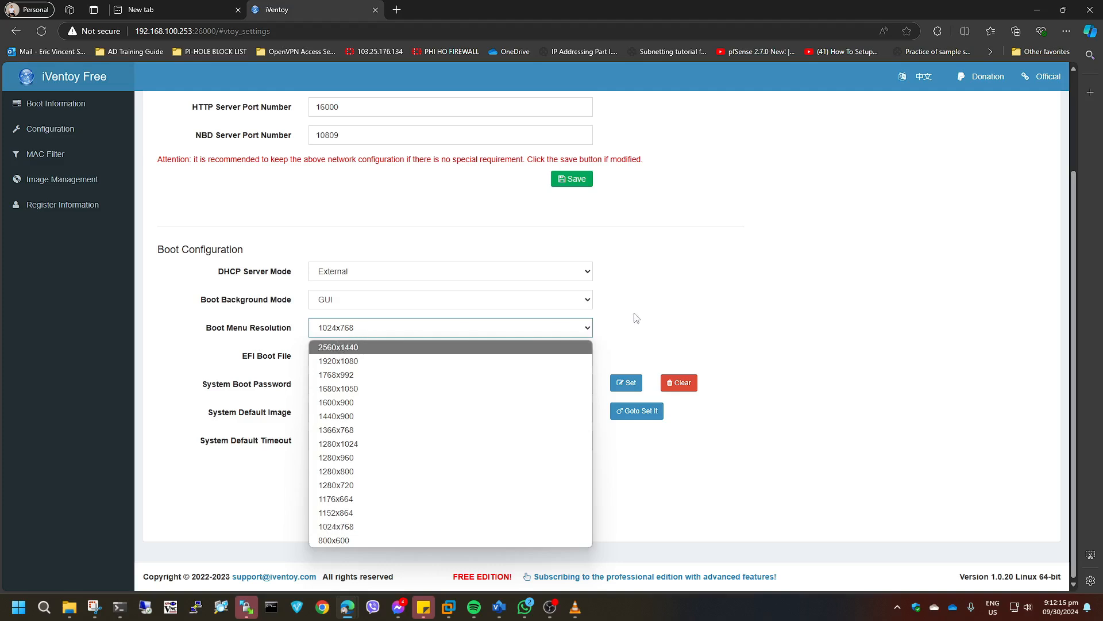
left_click(434, 257)
scroll(384, 260, "up", 2)
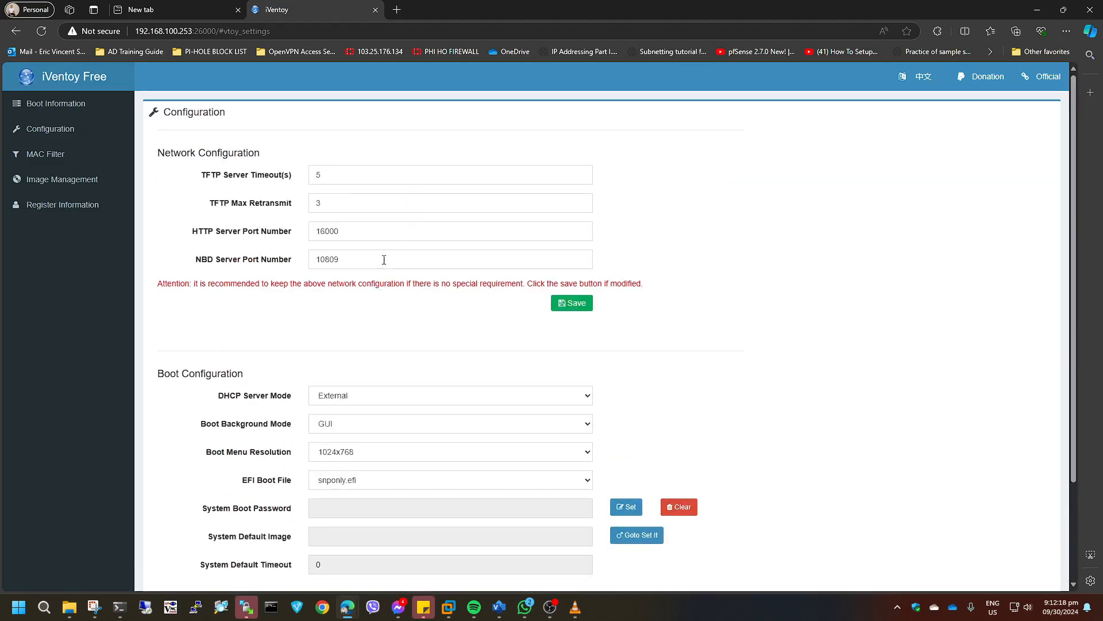
Show the Image Management page again and open the official WinSCP site, winscp.net, in a new browser tab
left_click(59, 188)
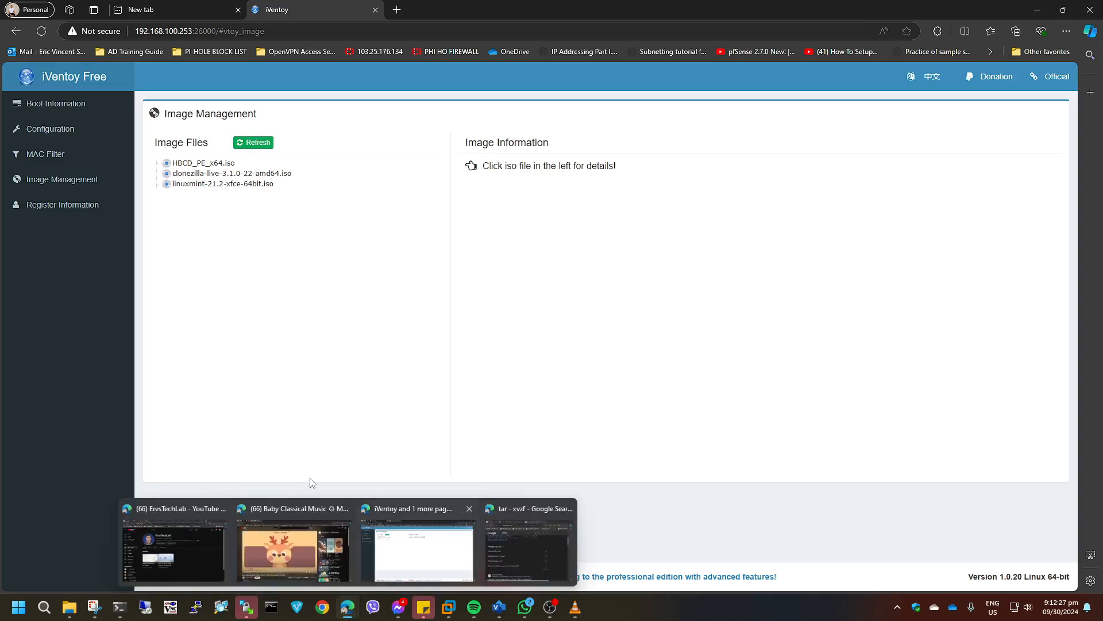
left_click(396, 9)
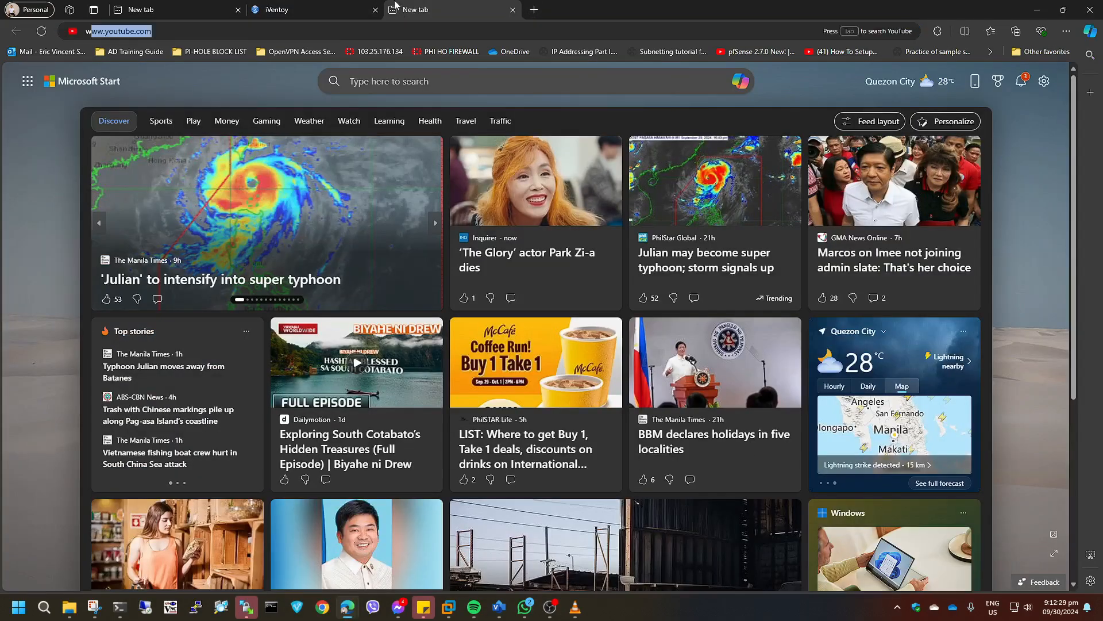
type("winscp")
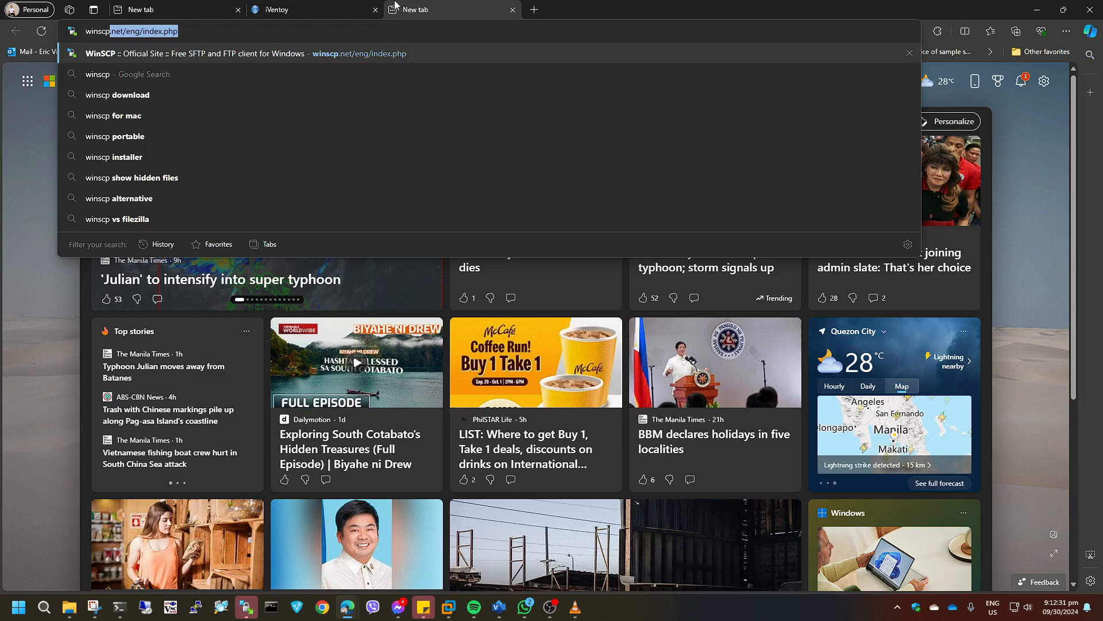
key("Return")
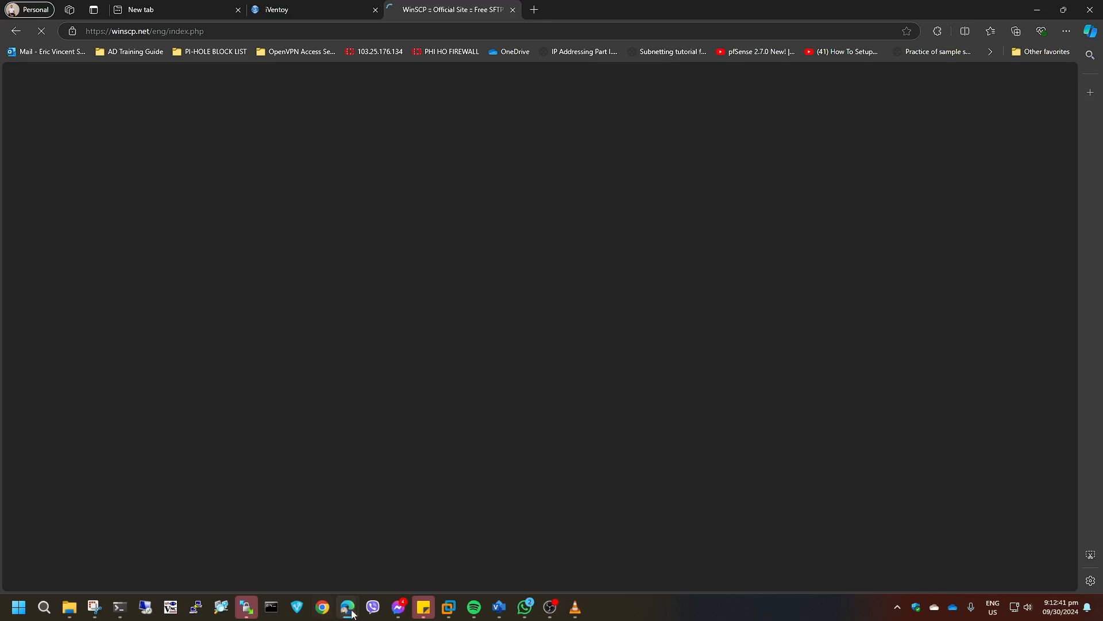
Switch to WinSCP, restore its window from full screen and enlarge it to show both the local and remote ISO folders
left_click(246, 604)
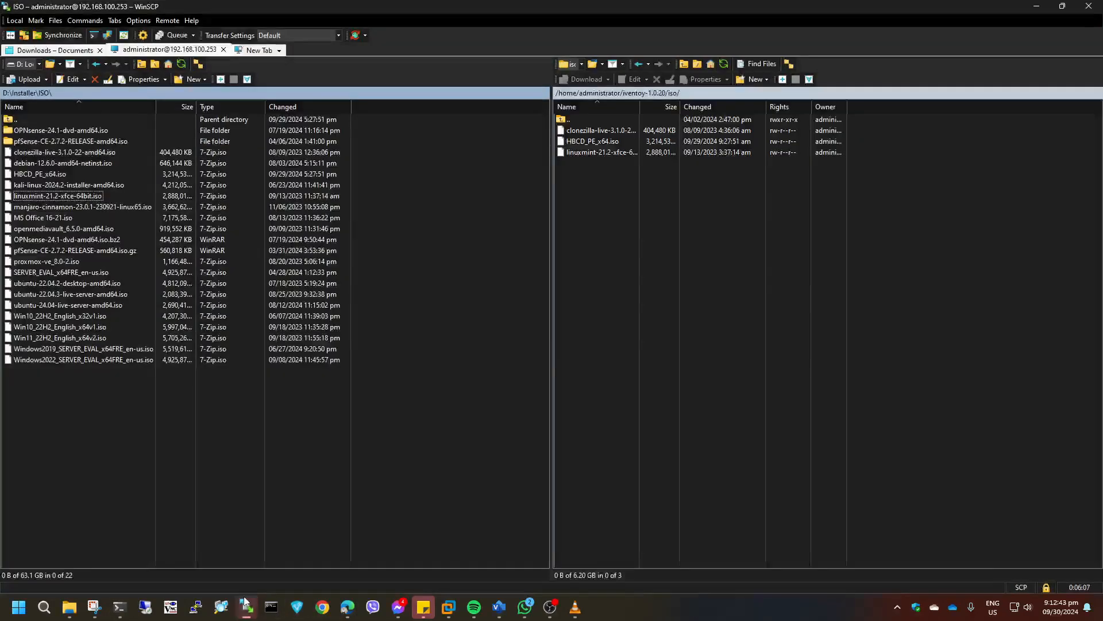
left_click_drag(443, 7, 442, 171)
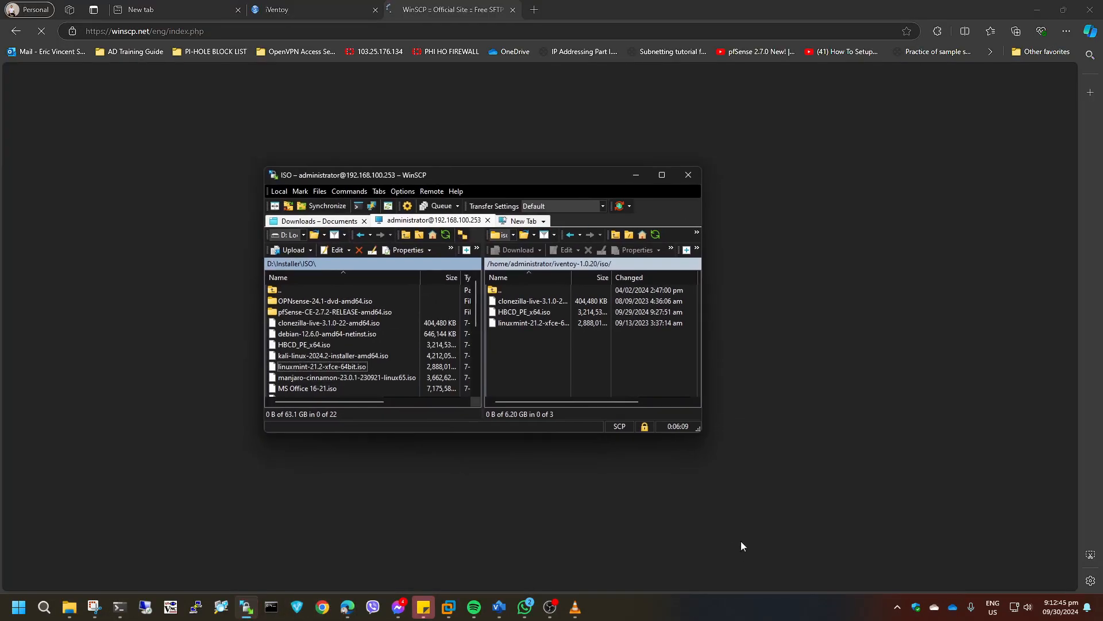
left_click_drag(700, 432, 939, 579)
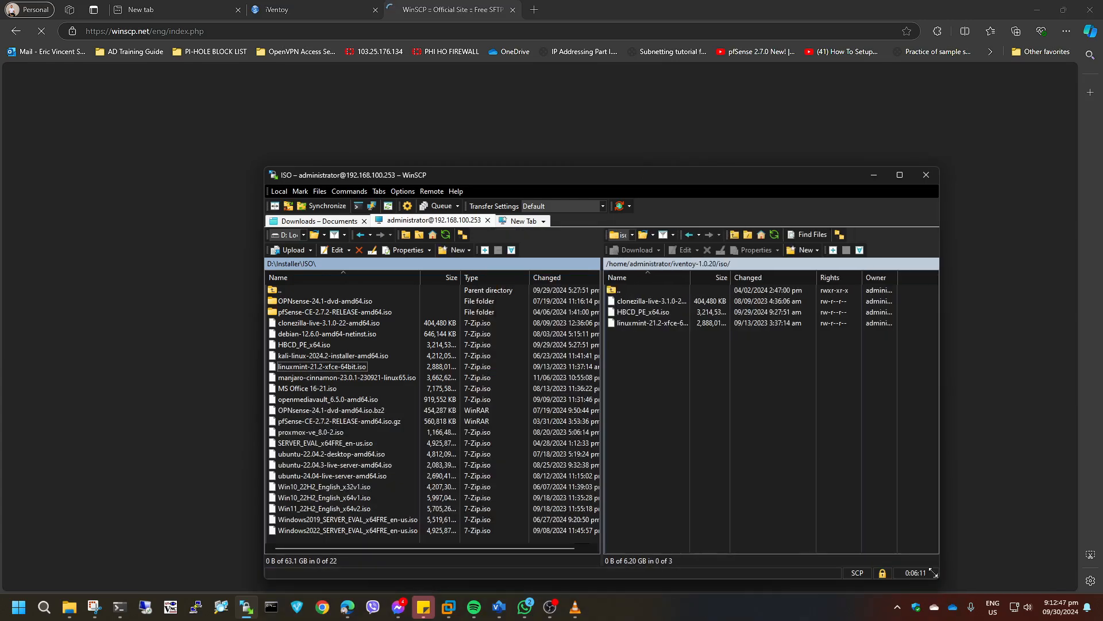
Close the current WinSCP session and fill in a new login with the SCP file protocol and host name 192.168.100.253
left_click(487, 221)
left_click(389, 221)
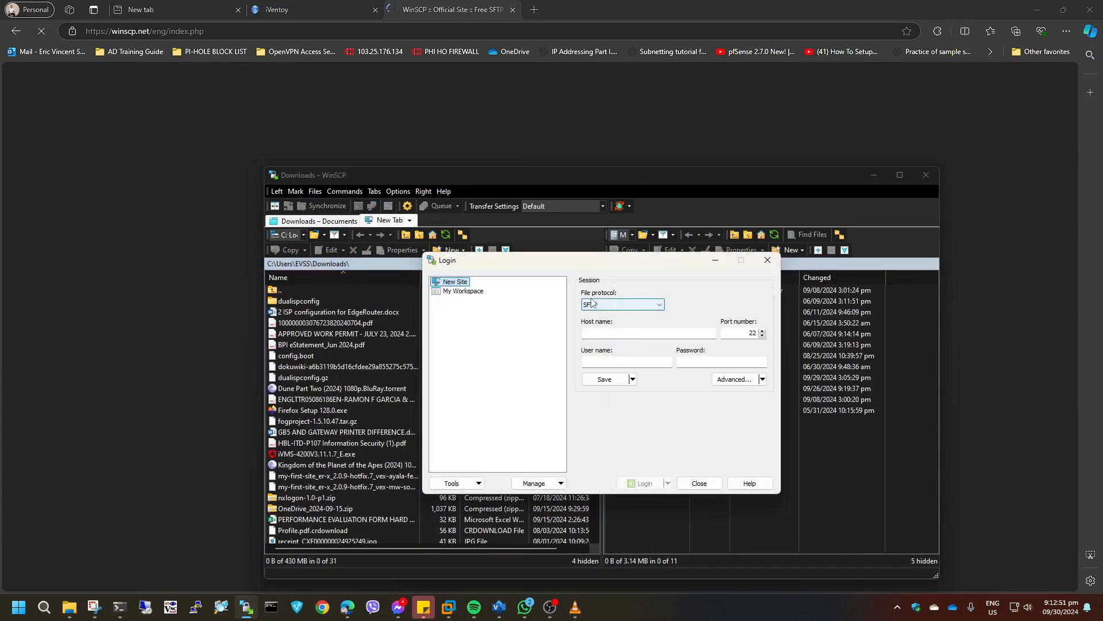
left_click(636, 305)
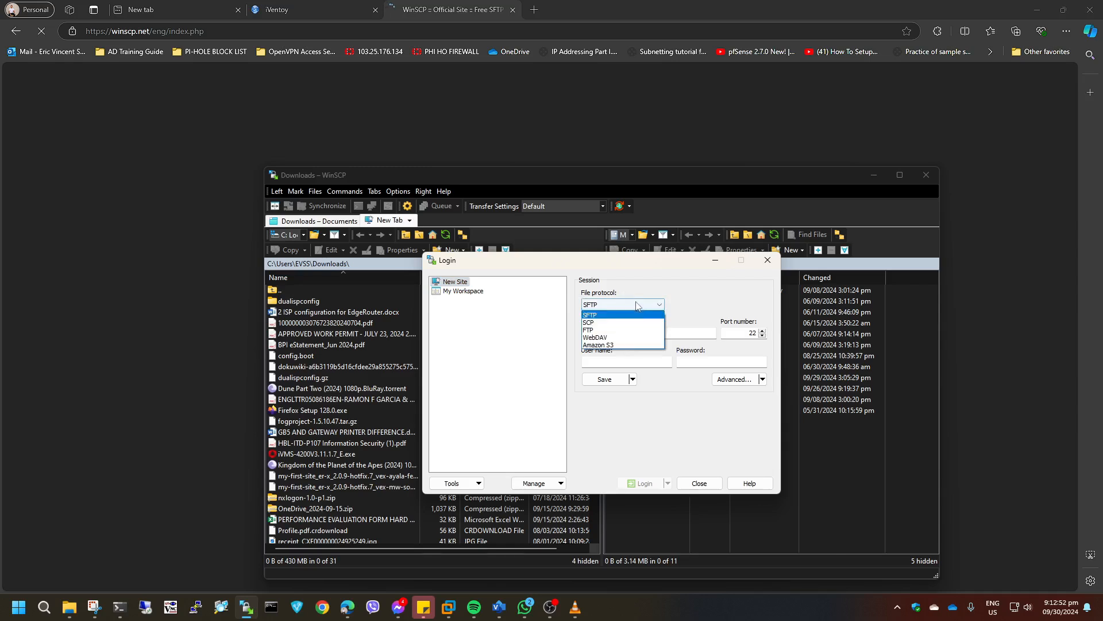
left_click(616, 323)
left_click(638, 333)
type("192.168.100.253")
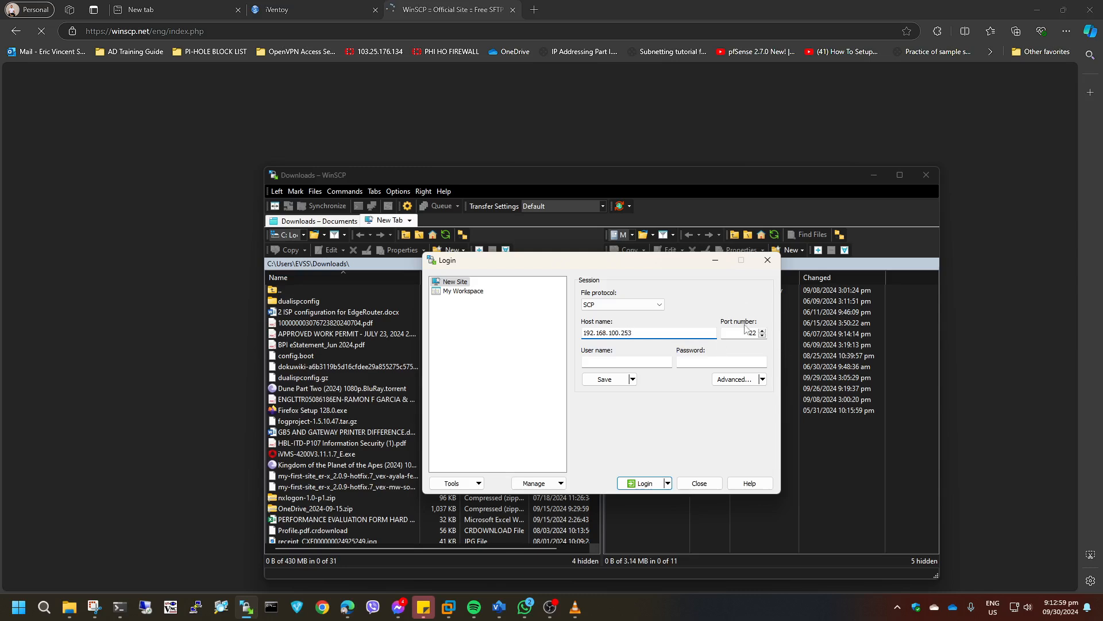
Enter the user name administrator and the account password, keeping port 22, and log in to the server
left_click(745, 331)
left_click(612, 362)
type("administrator")
key("Tab")
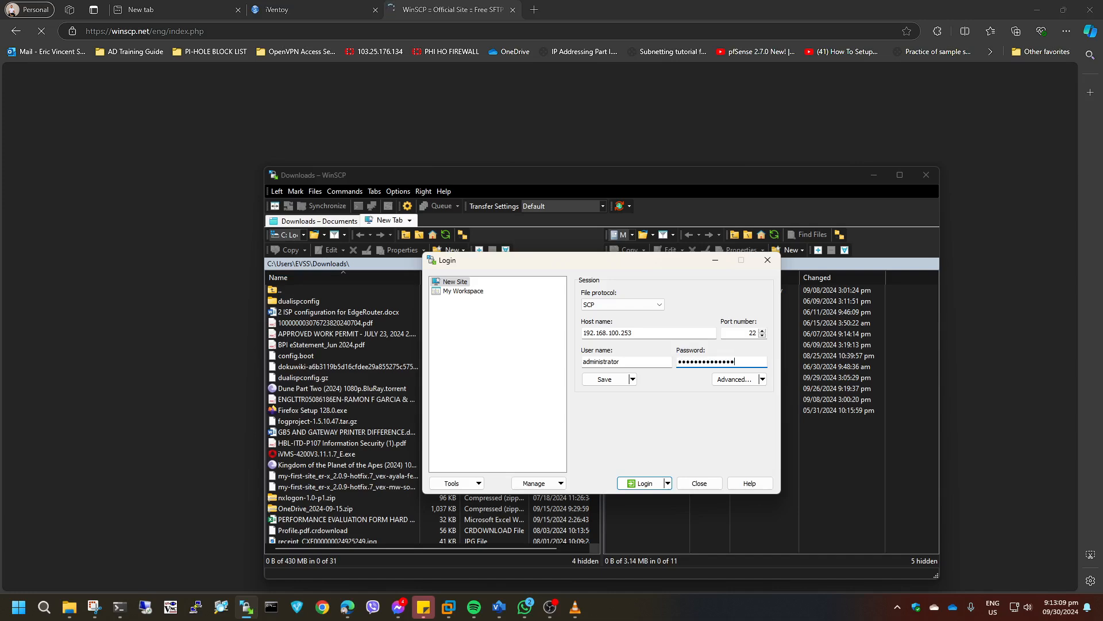
key("Return")
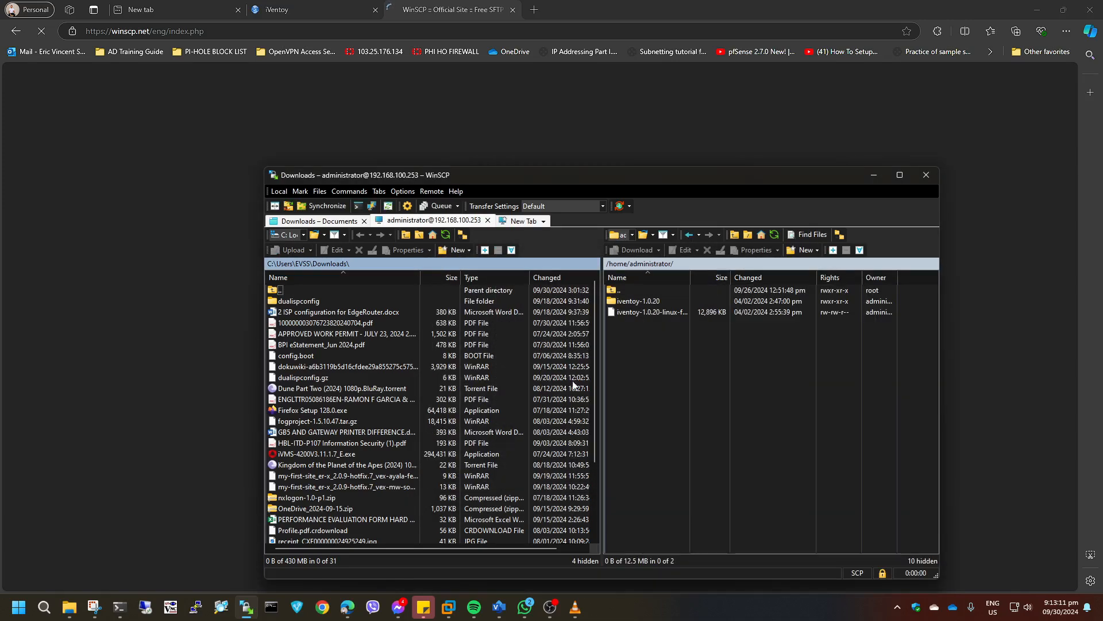
Browse the remote side to /home/administrator/iventoy-1.0.20/iso, widening the Name column to show full file names
left_click(634, 291)
double_click(634, 291)
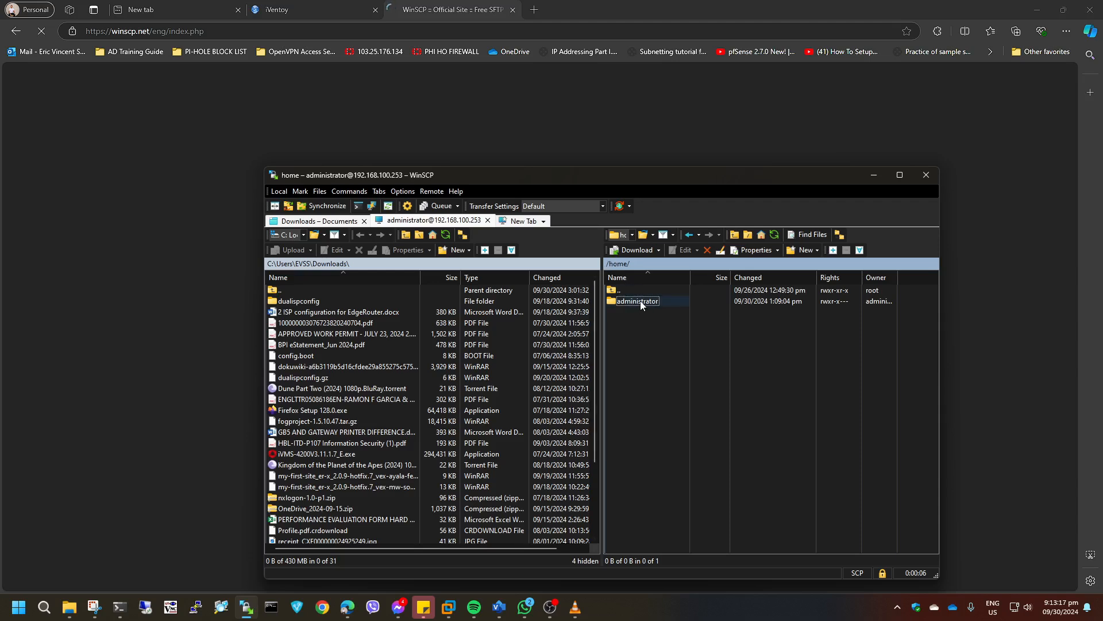
double_click(638, 301)
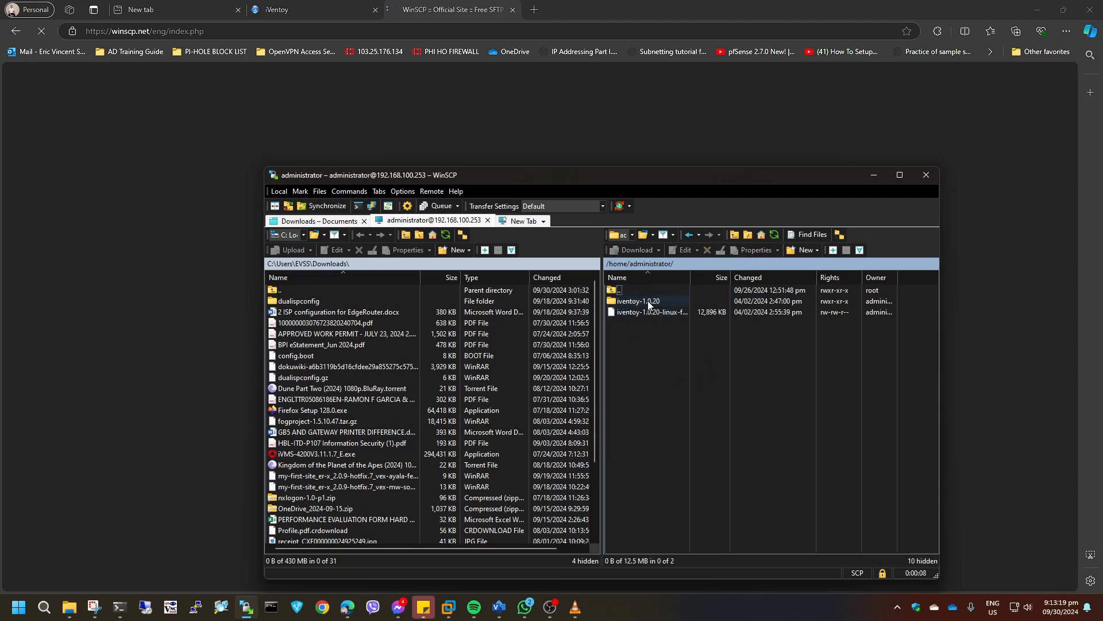
double_click(690, 277)
left_click(670, 313)
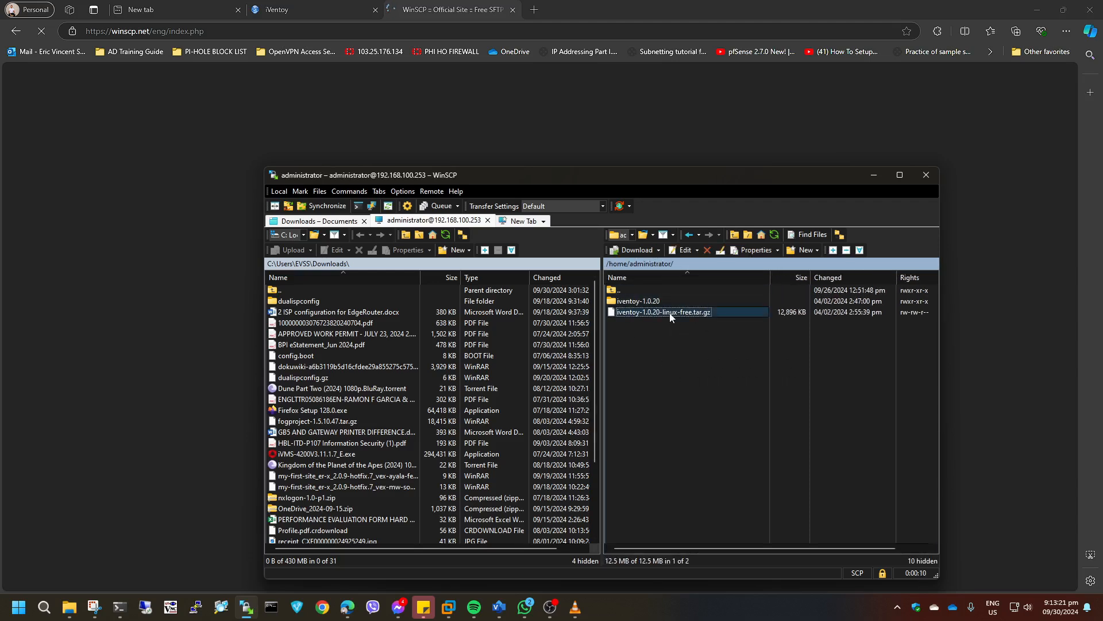
left_click(626, 302)
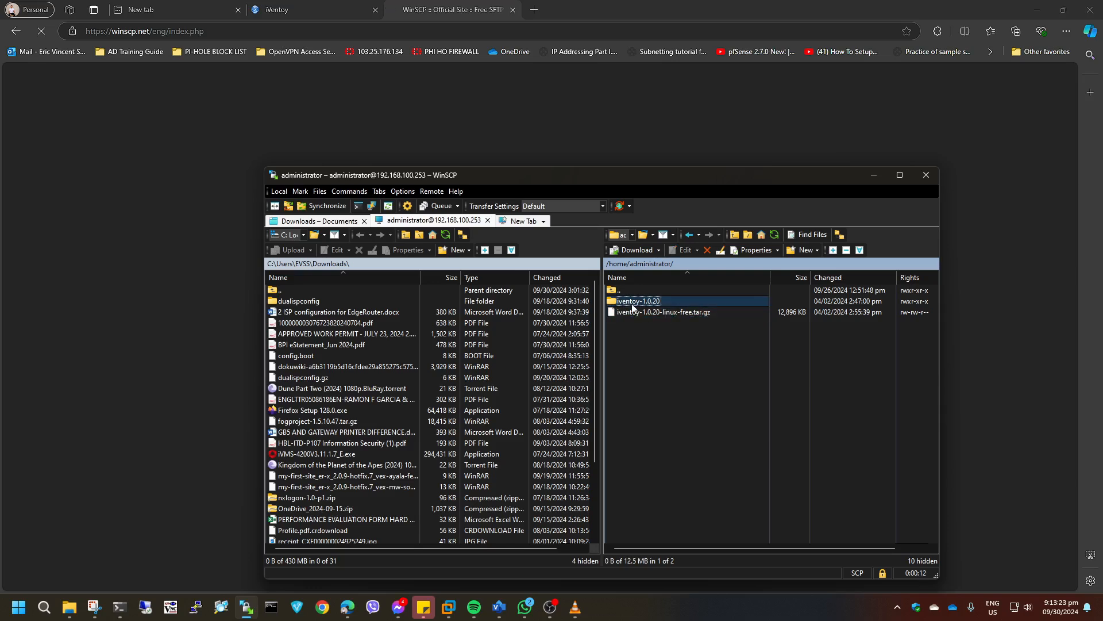
double_click(659, 302)
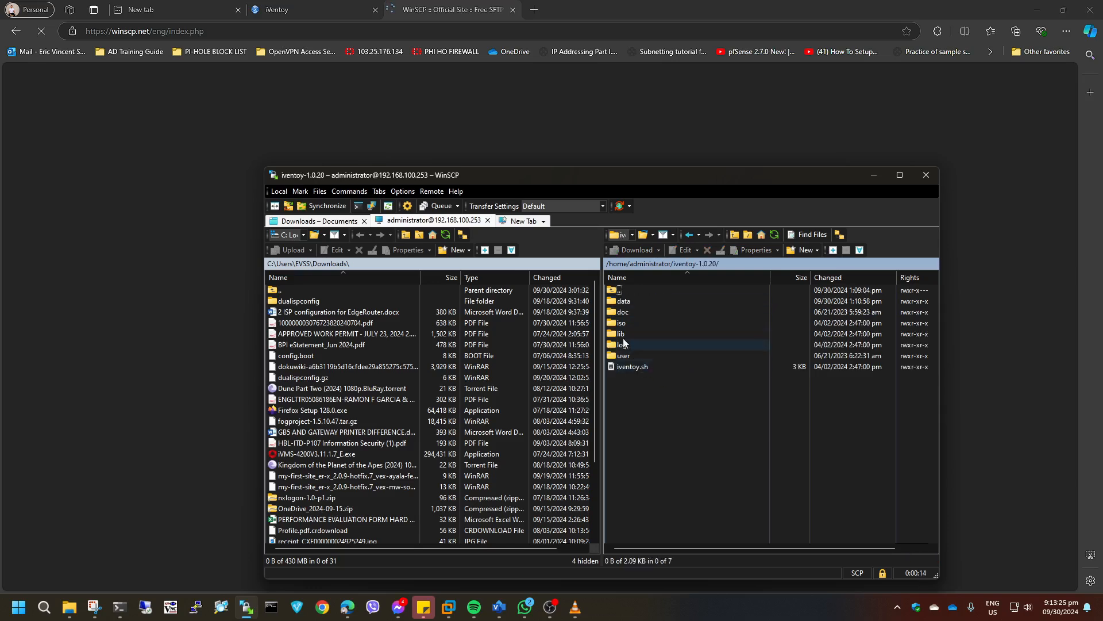
double_click(637, 324)
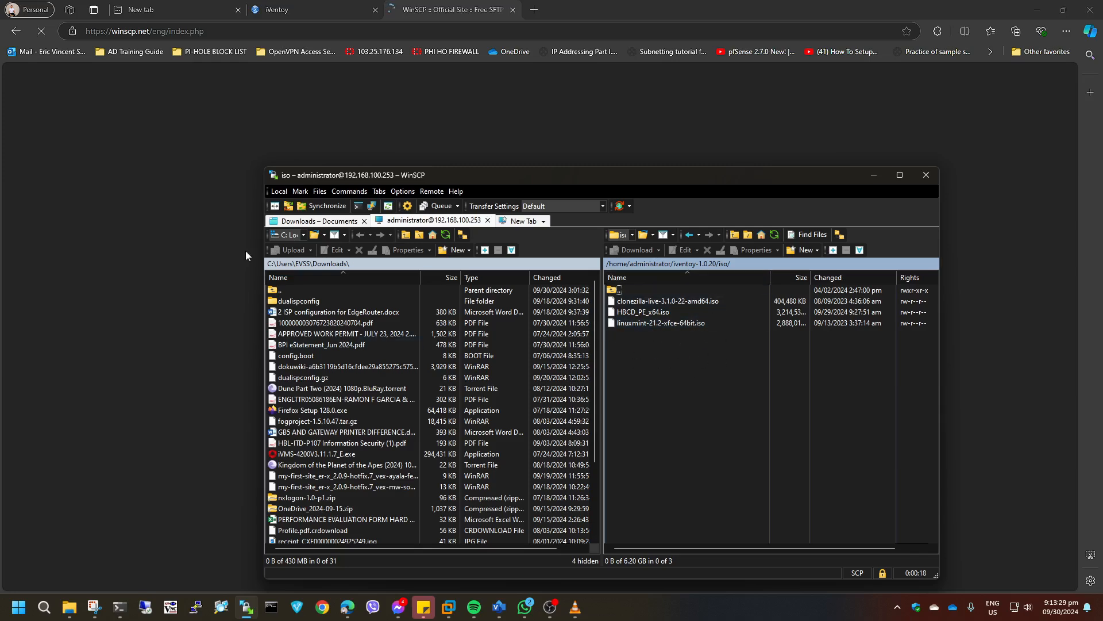
Change the local directory to the ISO folder inside D:\Installer
double_click(304, 290)
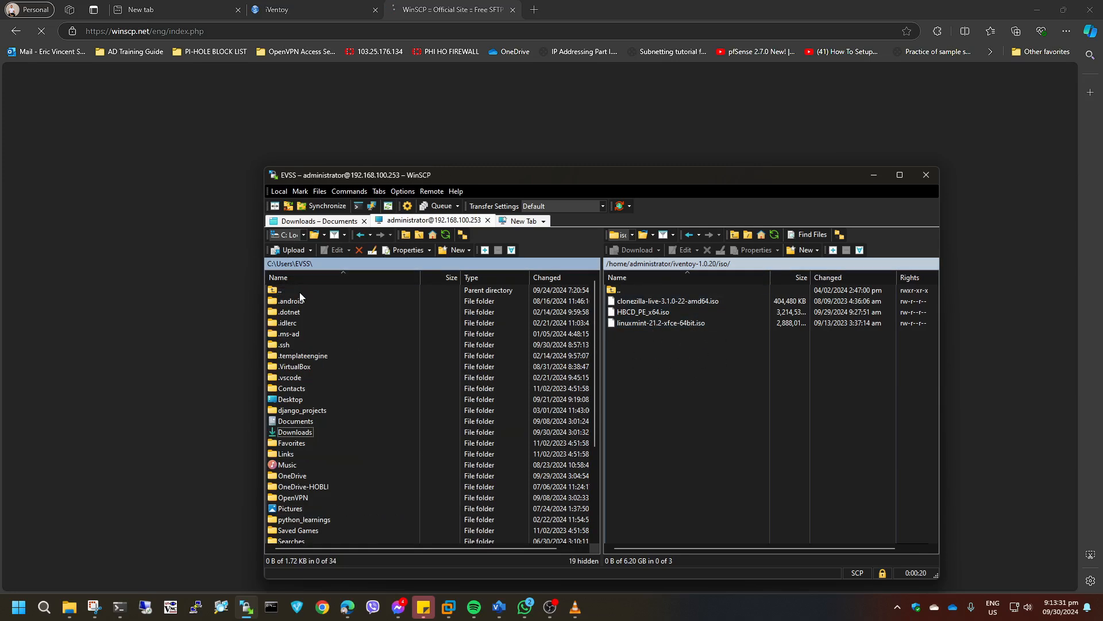
double_click(299, 290)
double_click(298, 290)
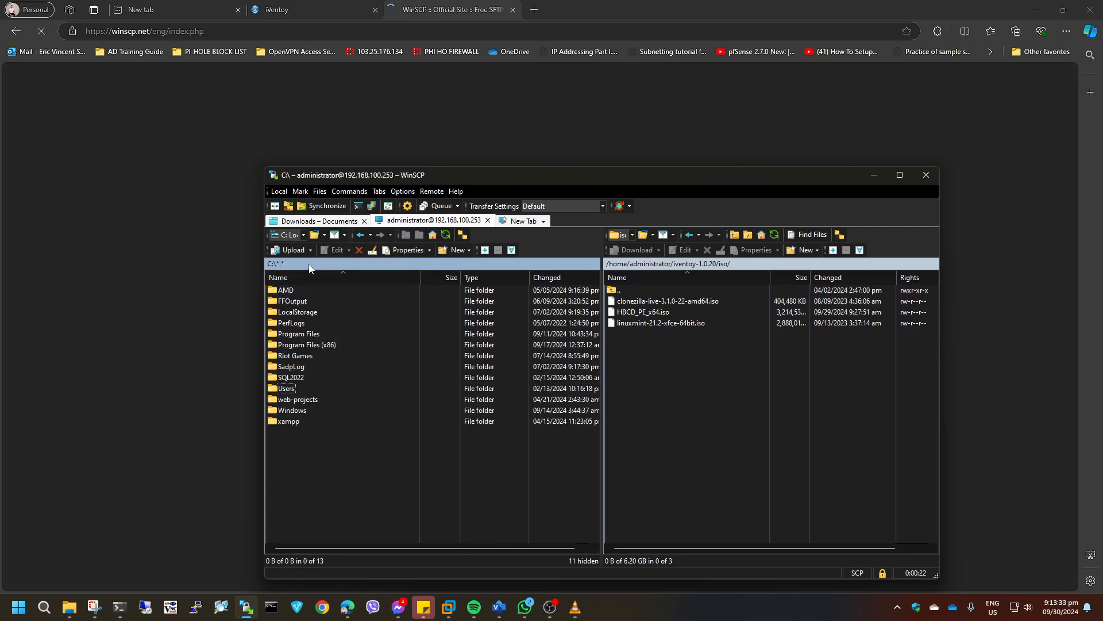
left_click(305, 263)
left_click(690, 305)
scroll(517, 356, "down", 2)
double_click(507, 377)
double_click(527, 296)
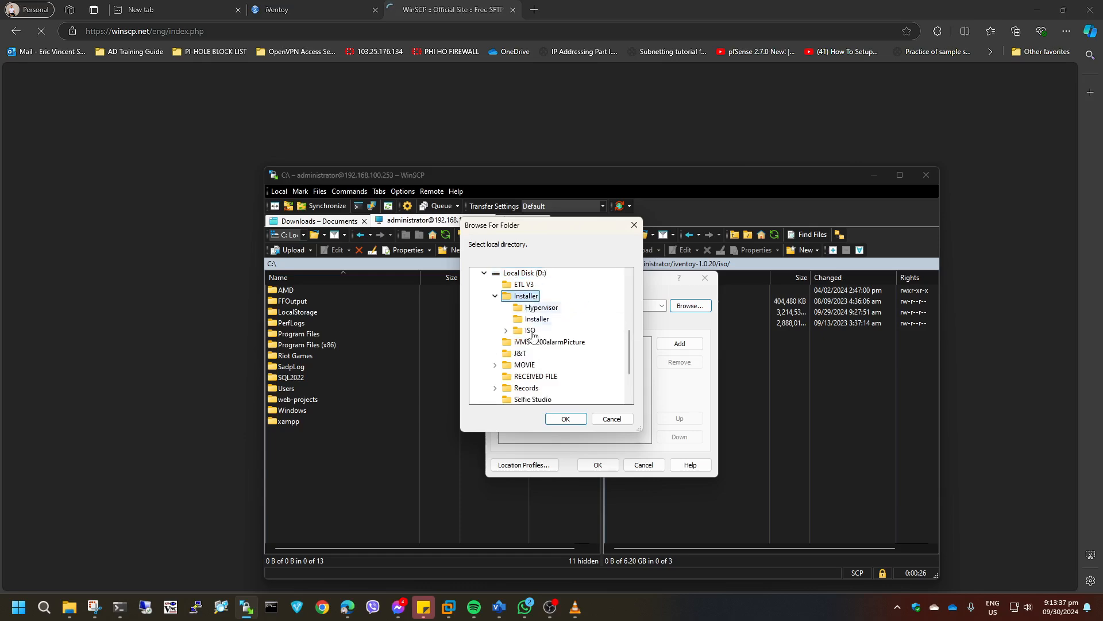
left_click(565, 419)
key("Return")
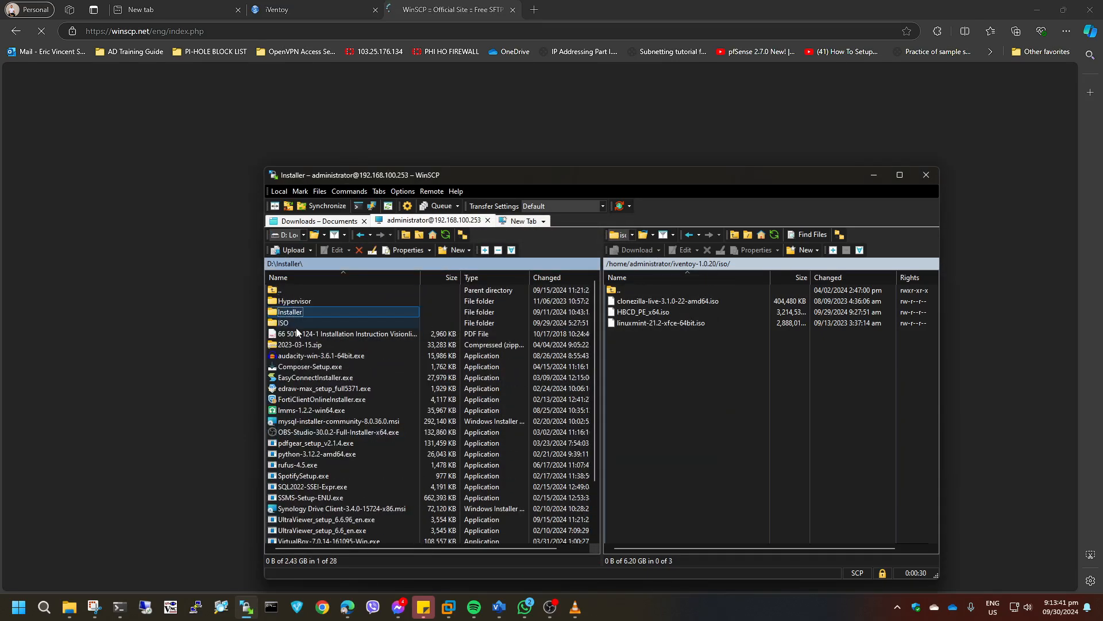
double_click(284, 322)
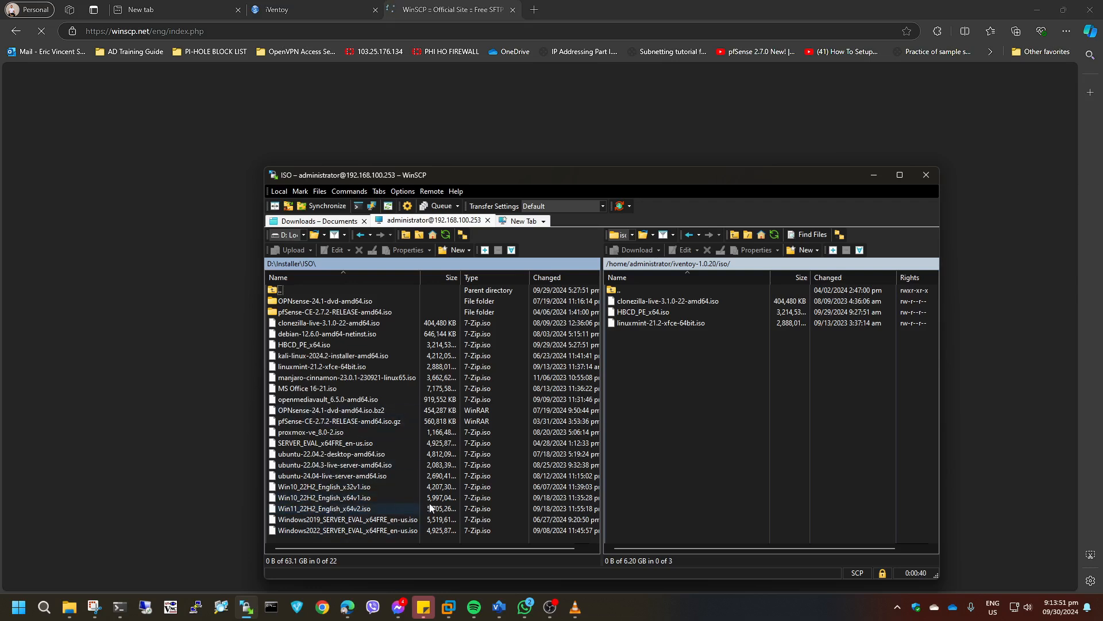
Upload Win10_22H2_English_x64v1.iso from the local ISO folder to the remote iVentoy iso folder
left_click(333, 487)
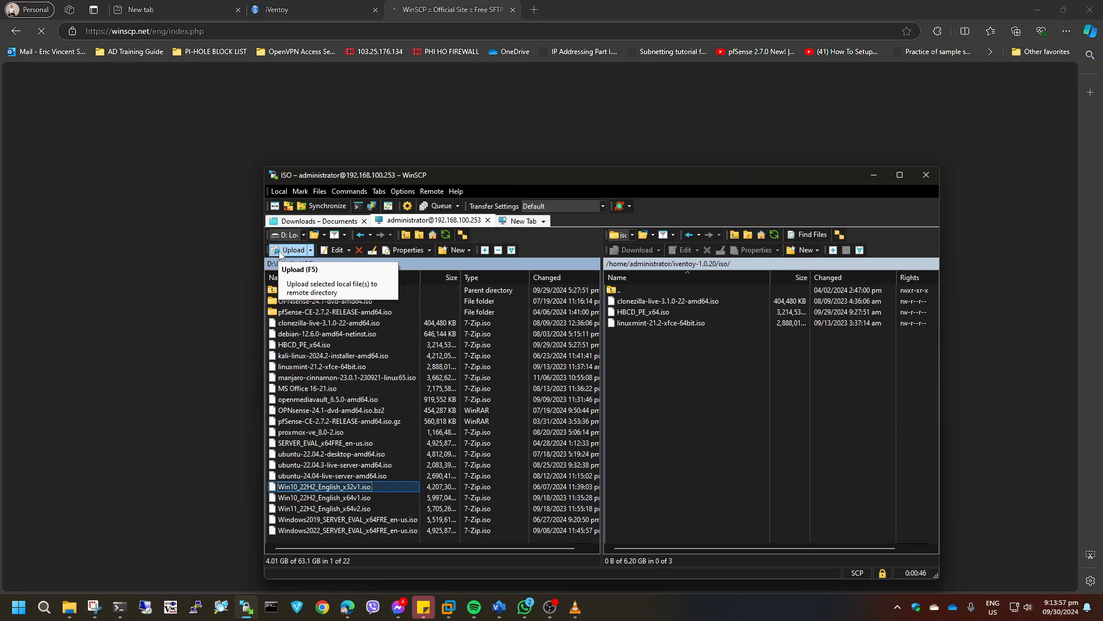
left_click(346, 498)
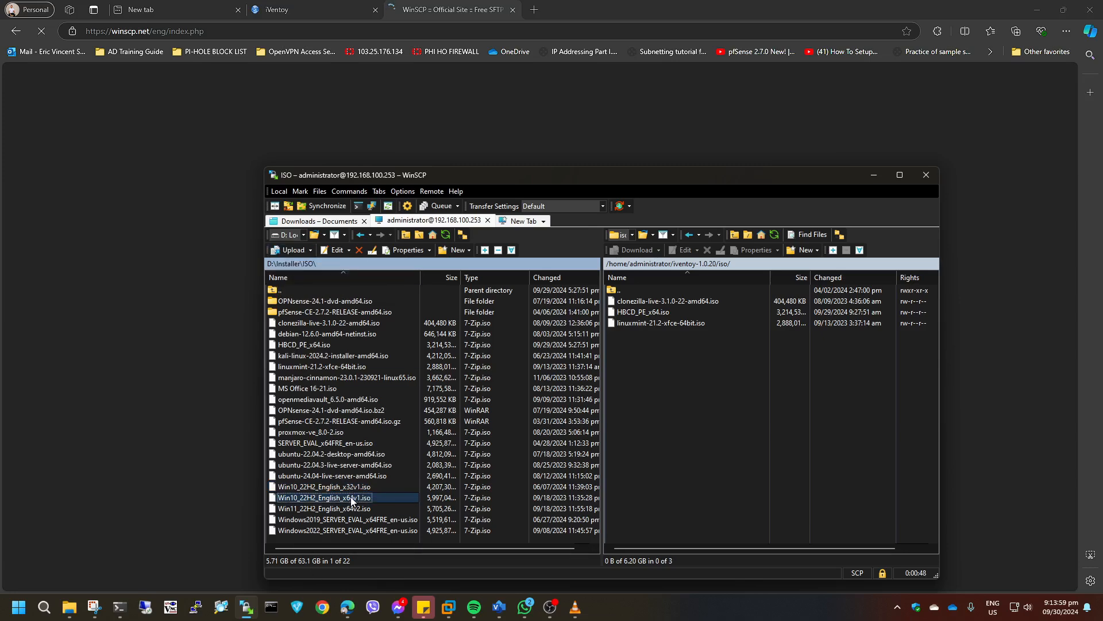
left_click(293, 249)
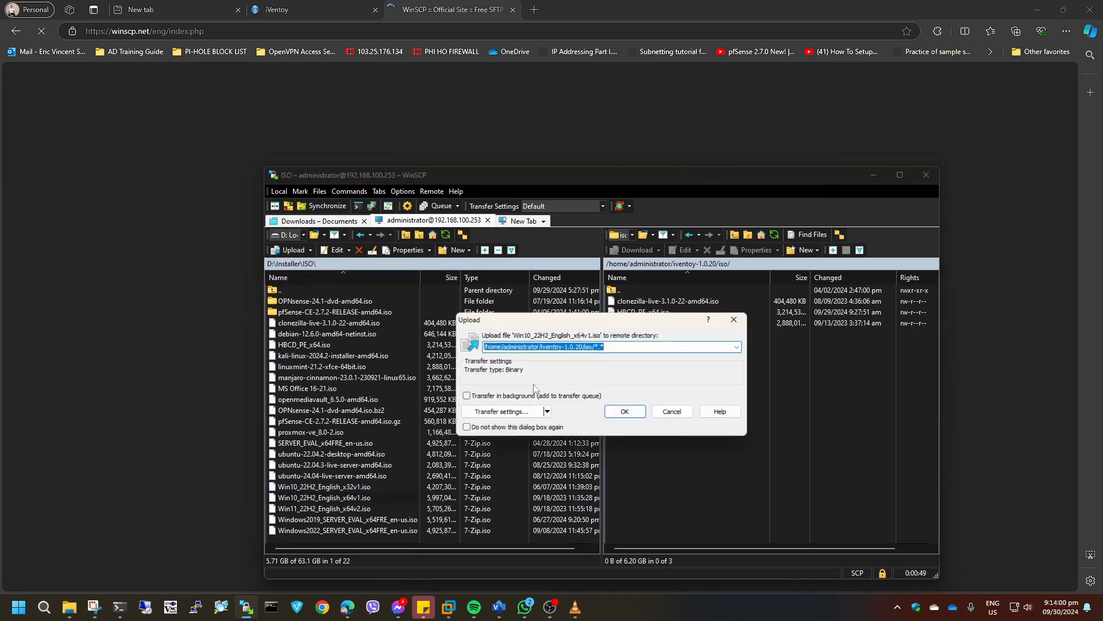
left_click(629, 412)
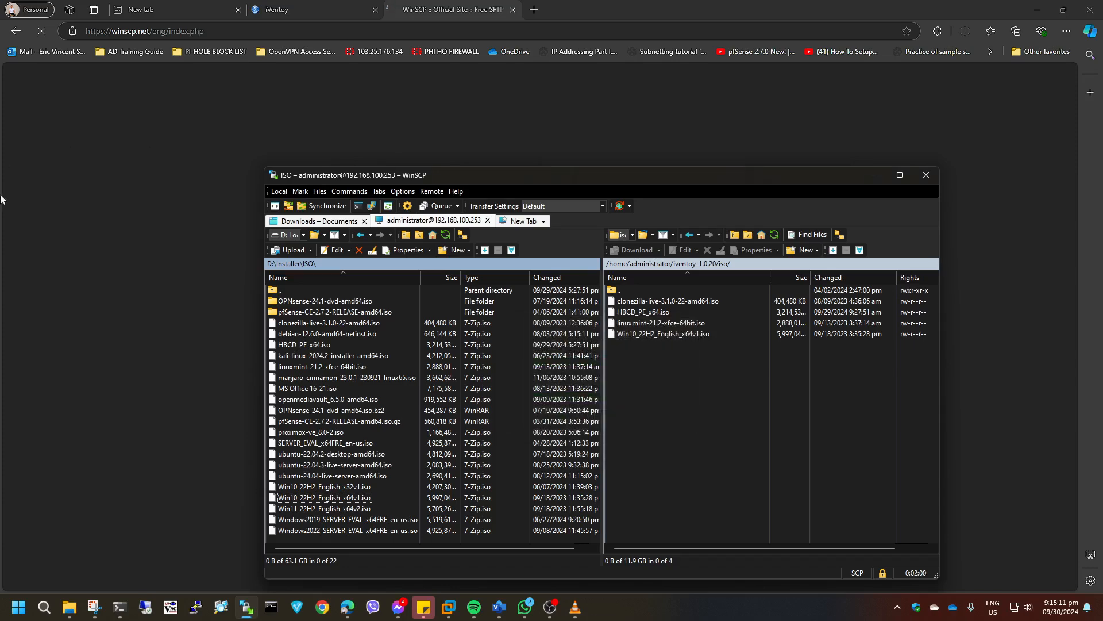
Minimize WinSCP, refresh the iVentoy image list in the browser and show the details of Win10_22H2_English_x64v1.iso
left_click(881, 176)
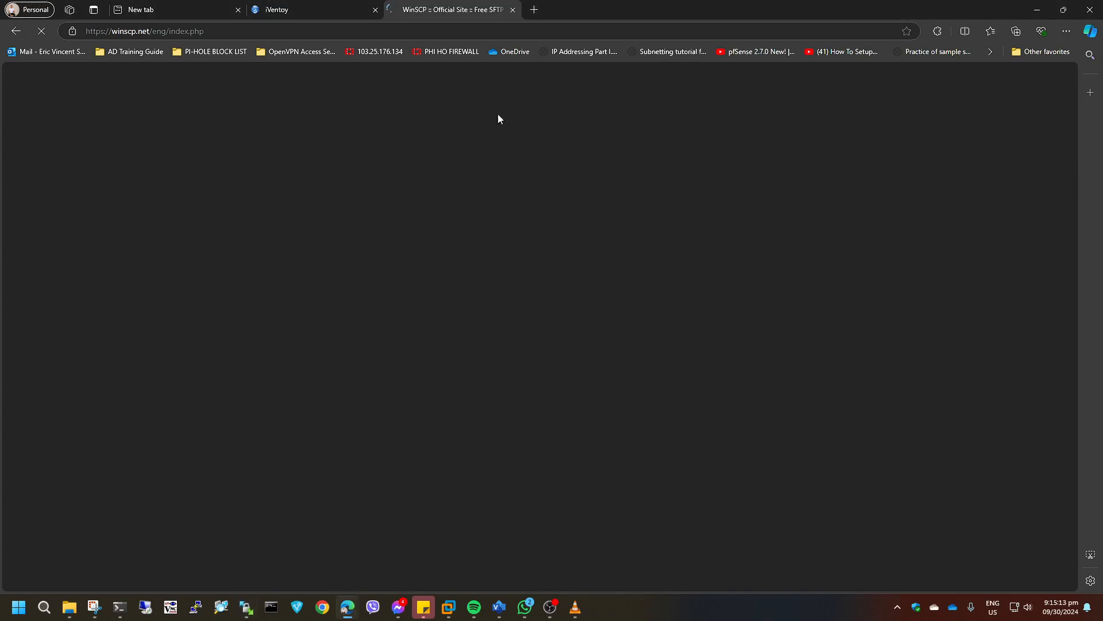
left_click(289, 7)
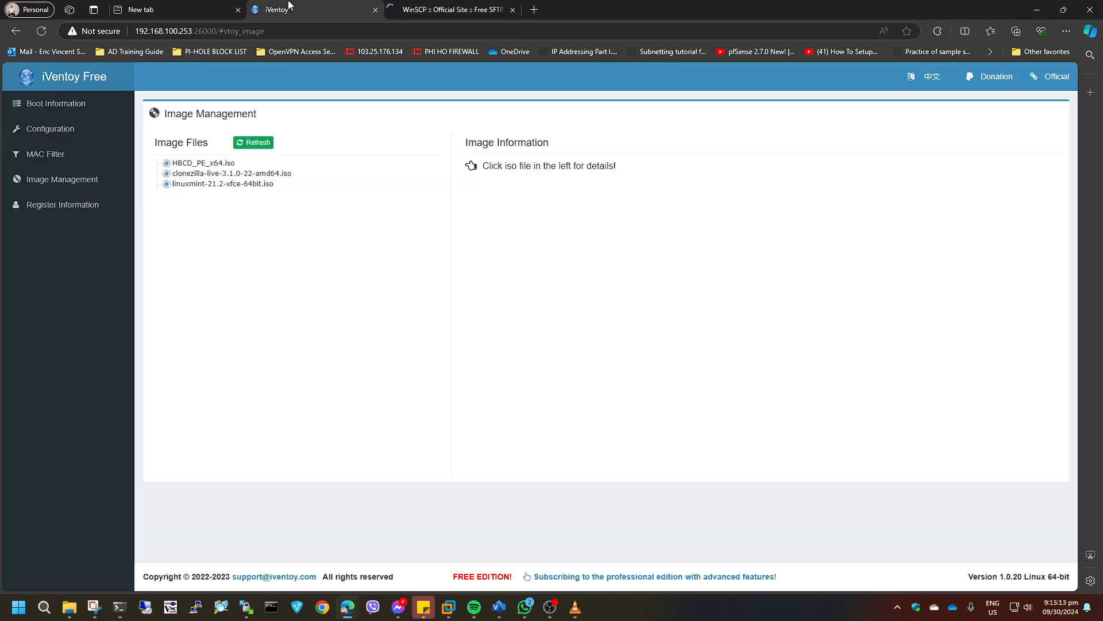
left_click(253, 143)
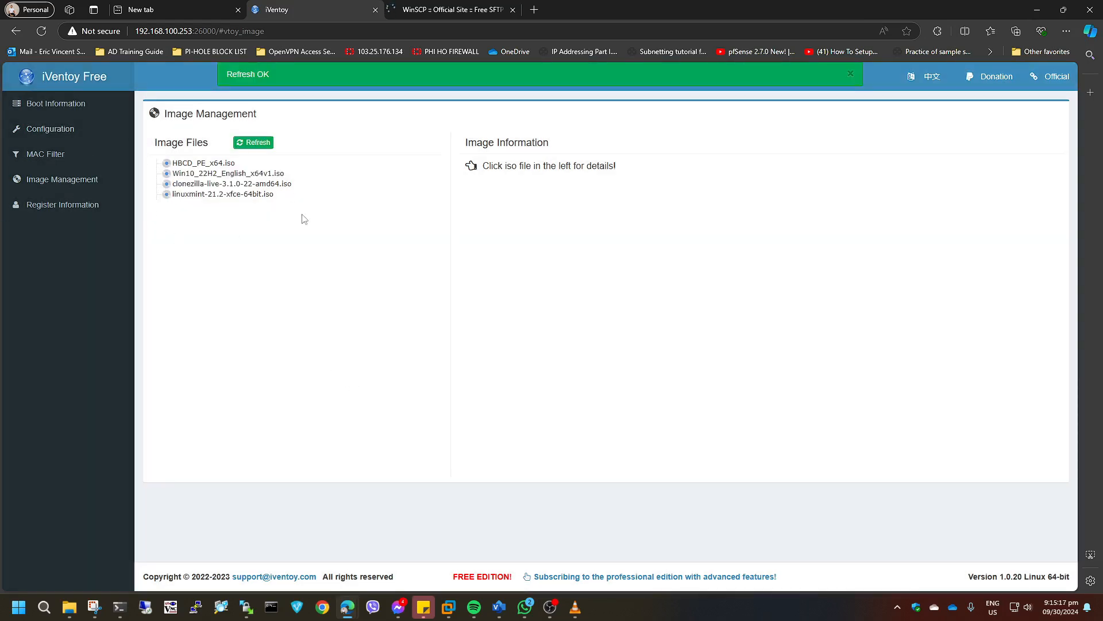
left_click(207, 173)
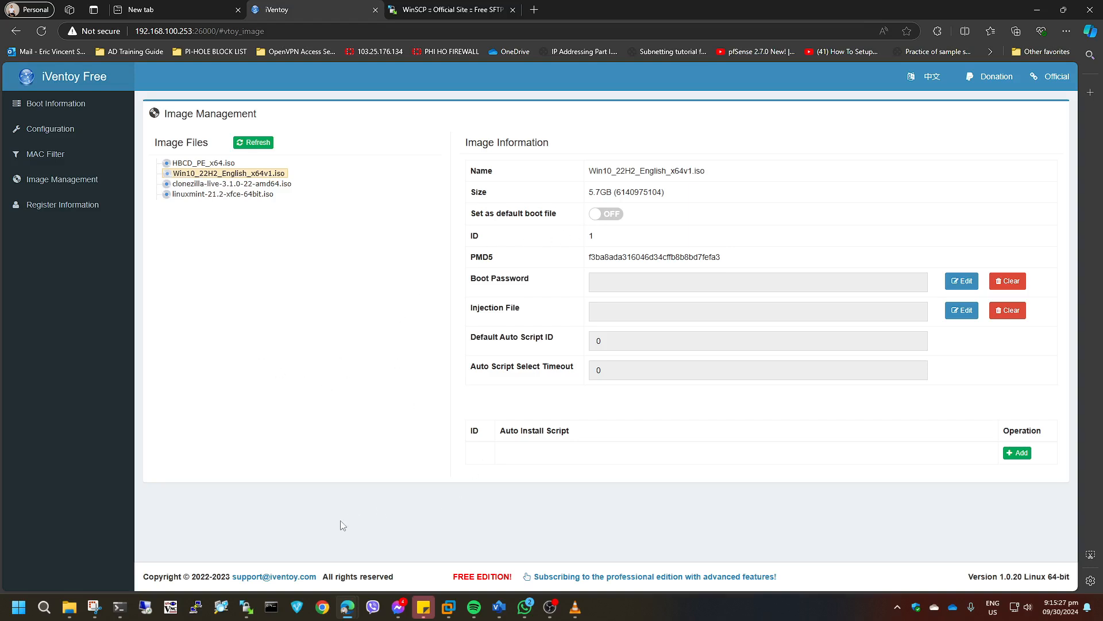
Switch to VMware Workstation and open the settings of the TEST virtual machine
left_click(450, 608)
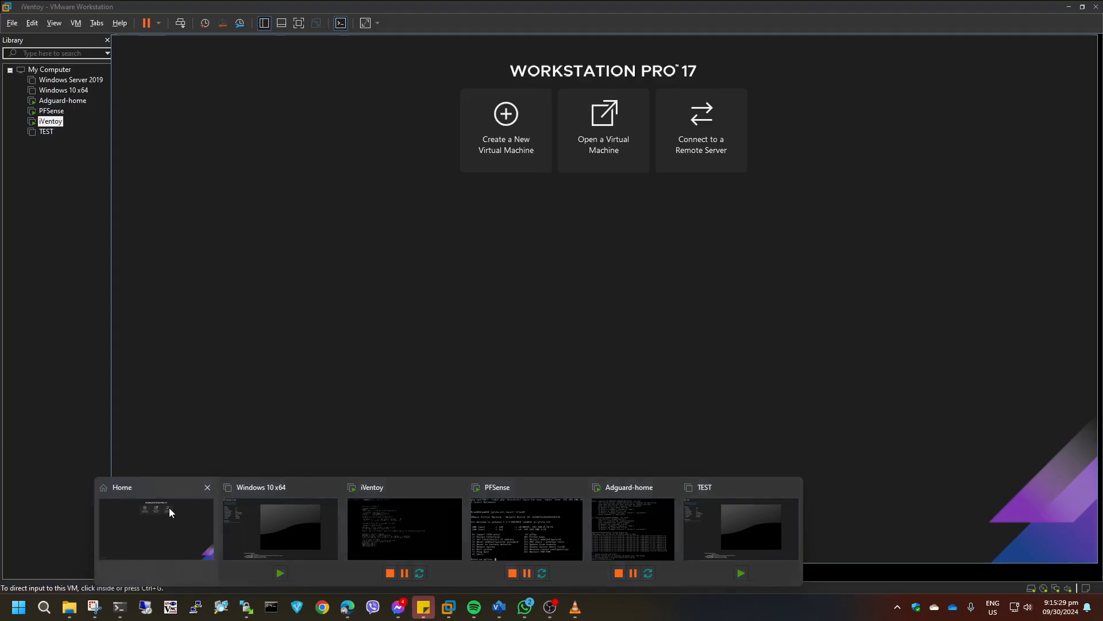
left_click(169, 509)
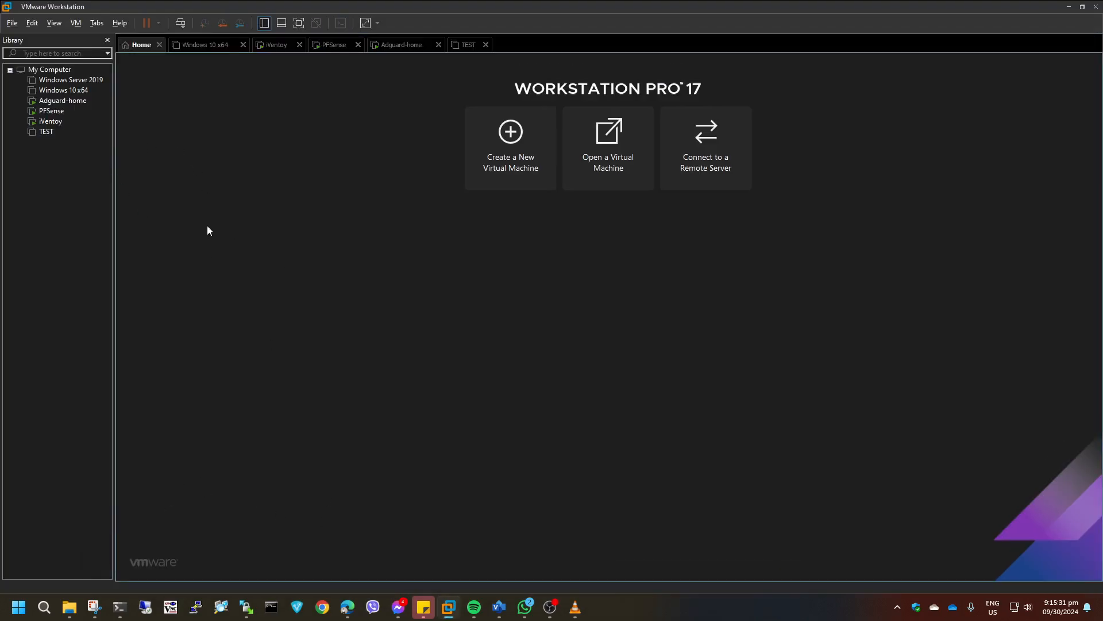
right_click(44, 134)
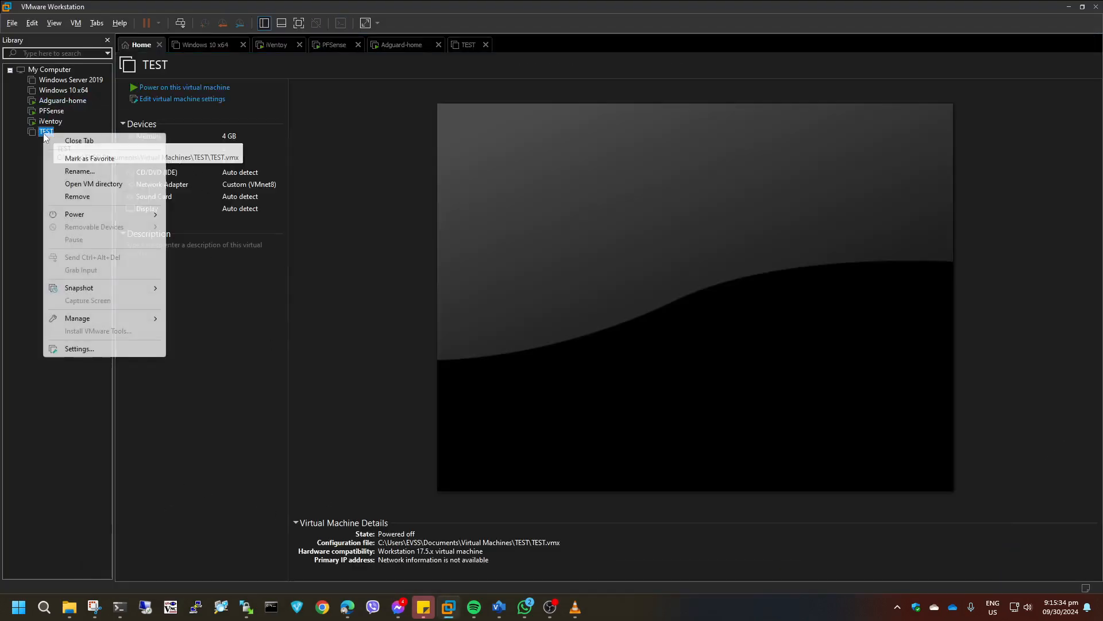
left_click(91, 349)
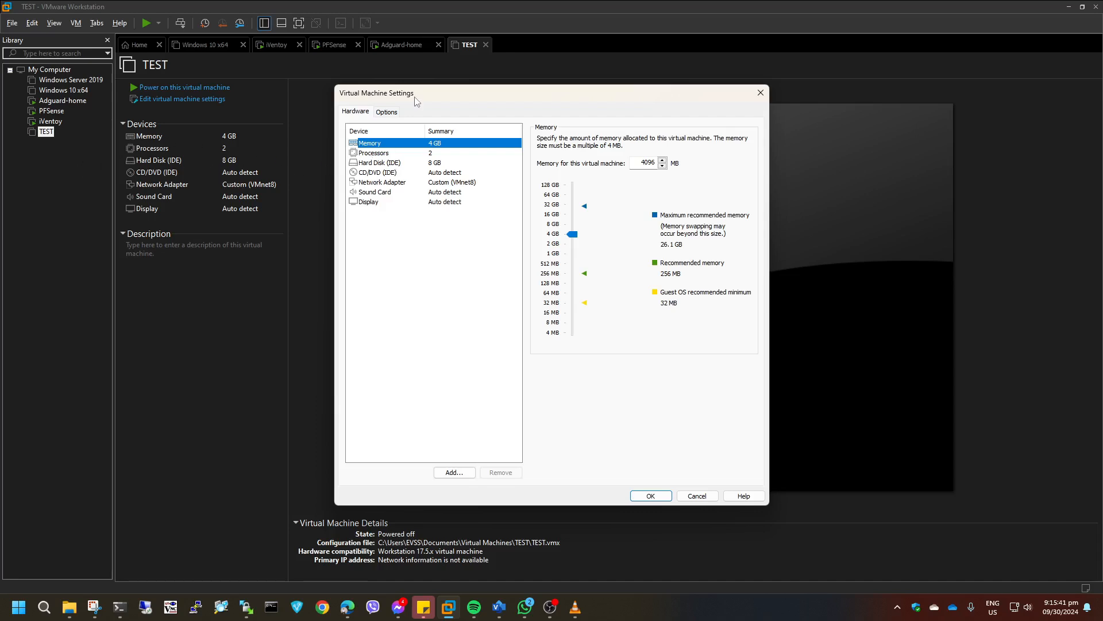
Review the TEST virtual machine's memory, processor, hard disk and network adapter settings
left_click(423, 153)
left_click(424, 144)
left_click(415, 154)
left_click(397, 163)
left_click(393, 153)
left_click(387, 144)
left_click(391, 153)
left_click(392, 144)
left_click(398, 155)
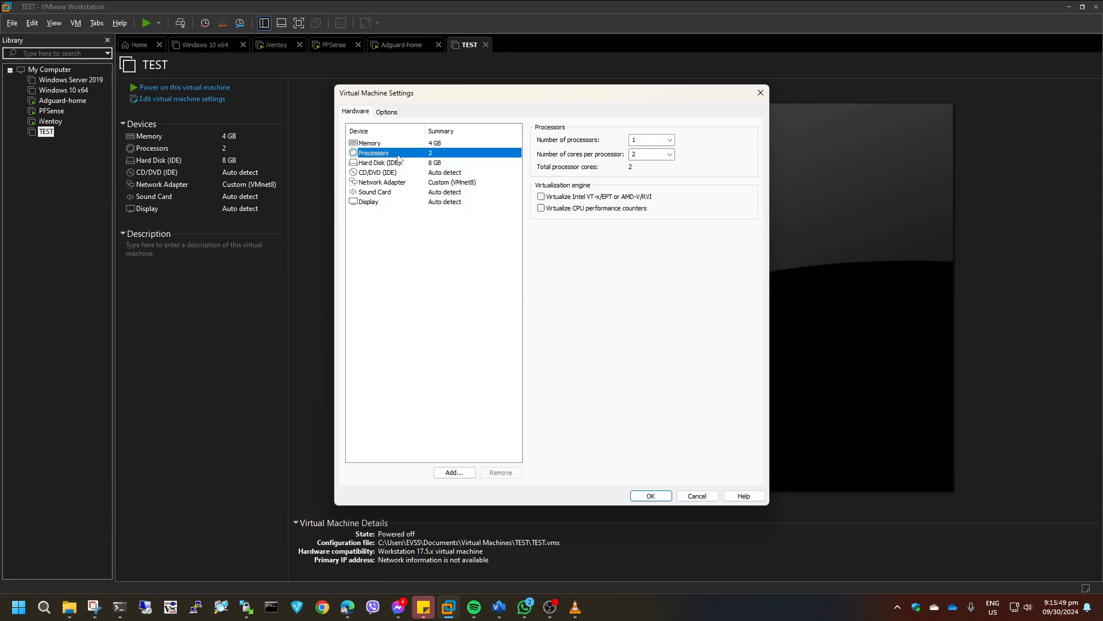
left_click(401, 185)
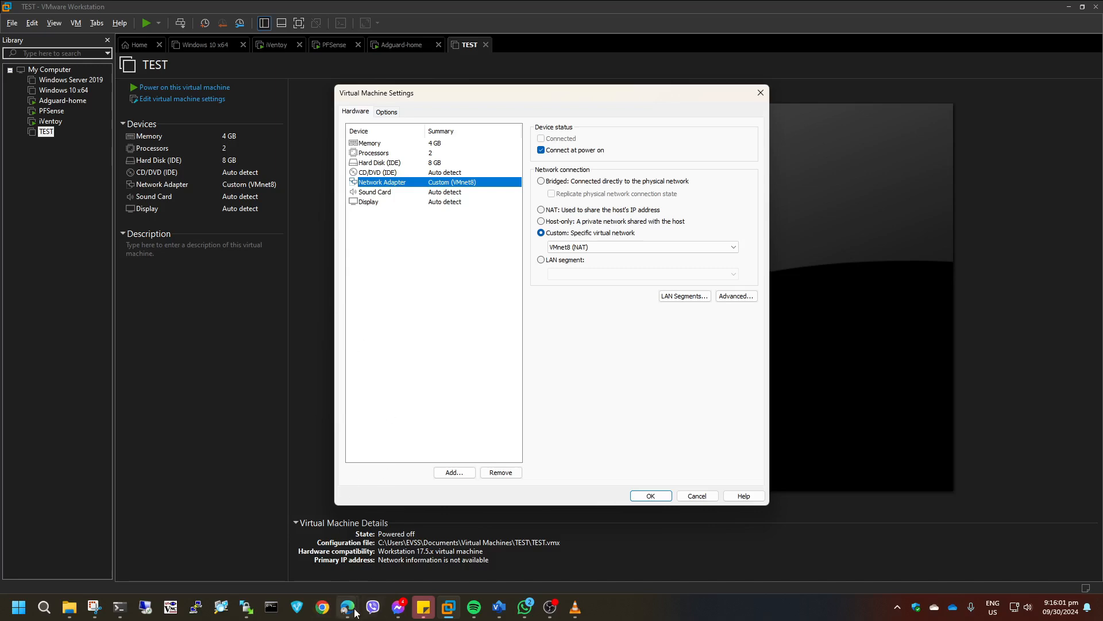
Switch to the Edge browser and open the pfSense web interface at 192.168.100.1
mouse_move(347, 609)
left_click(429, 524)
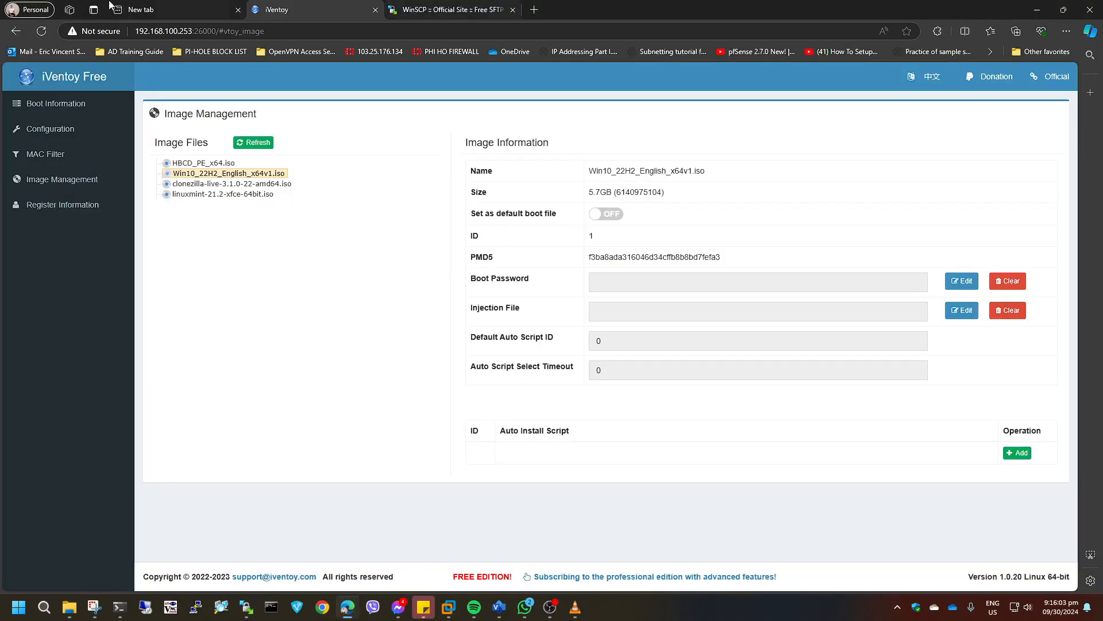
left_click(131, 9)
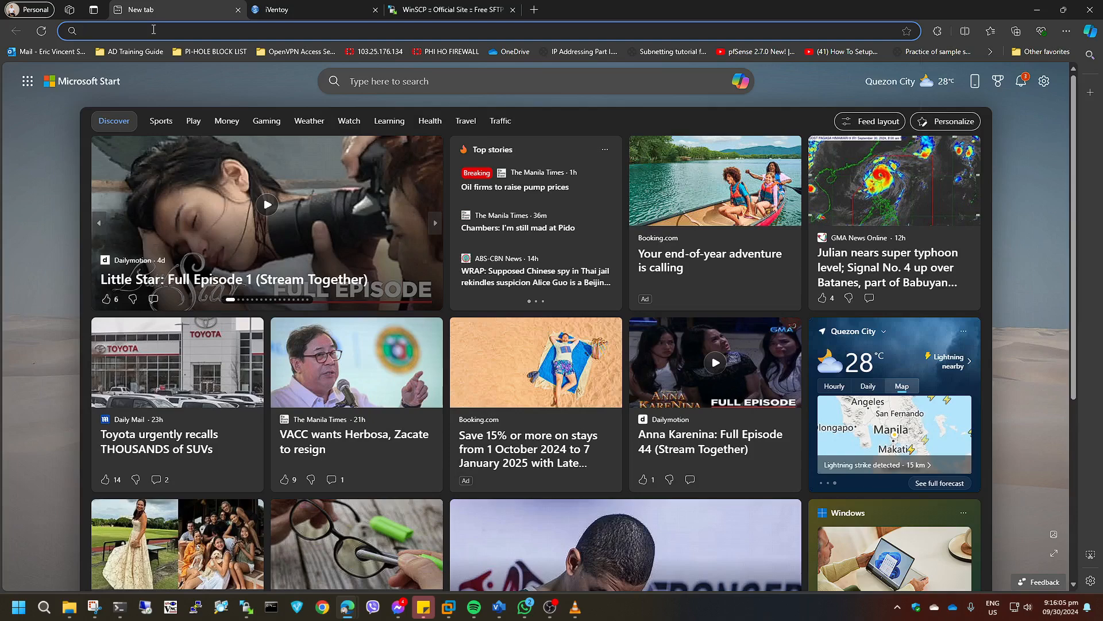
type("192.168.")
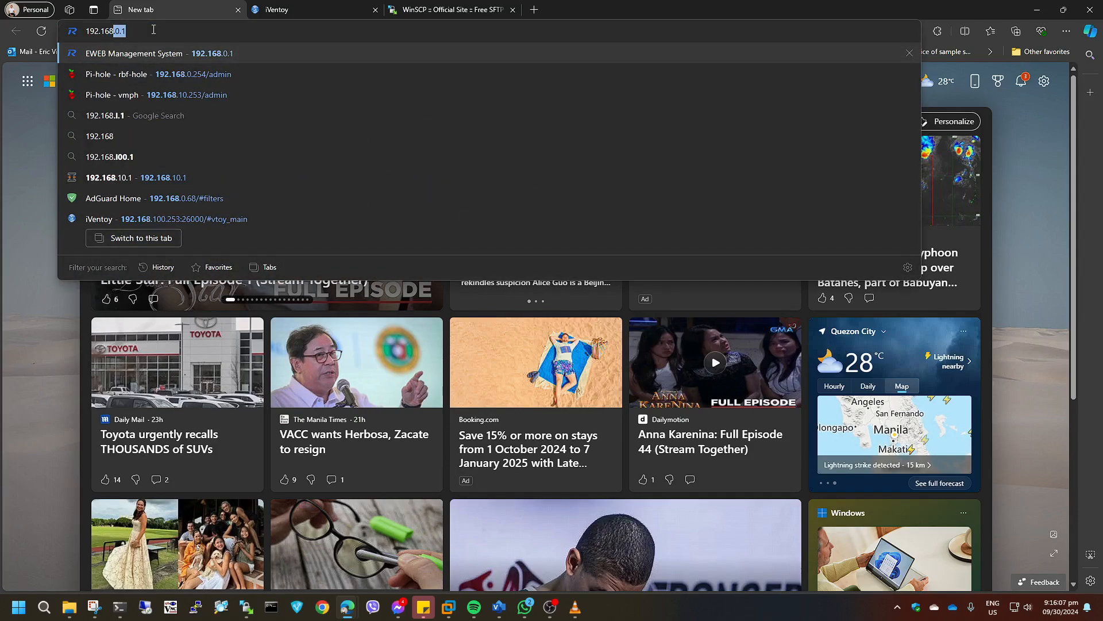
key("Return")
left_click(220, 35)
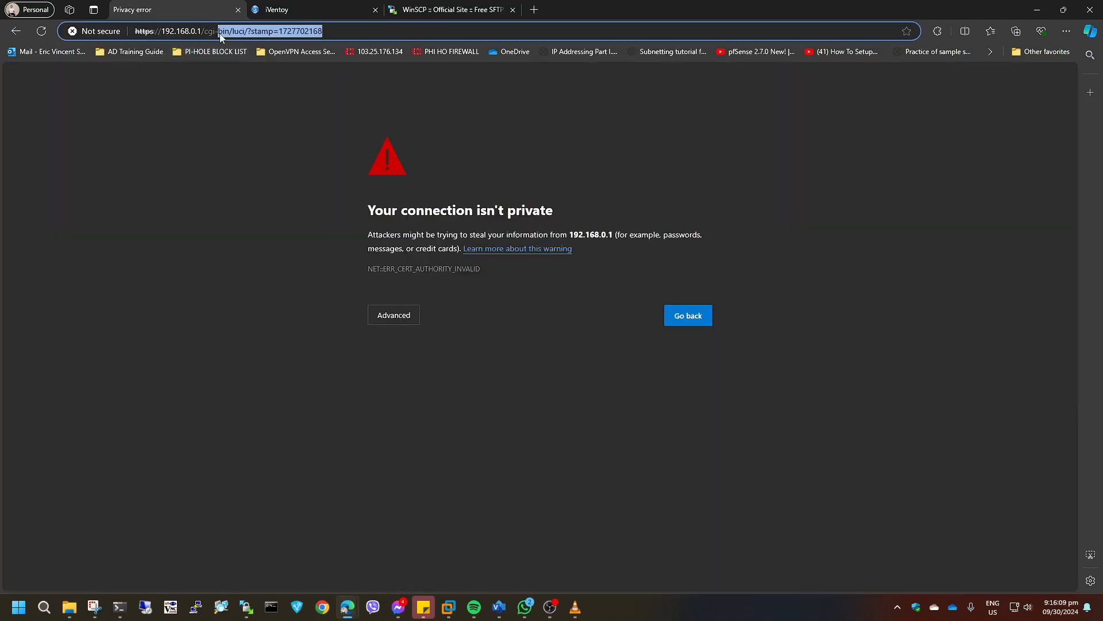
key("ctrl+a")
type("192.1")
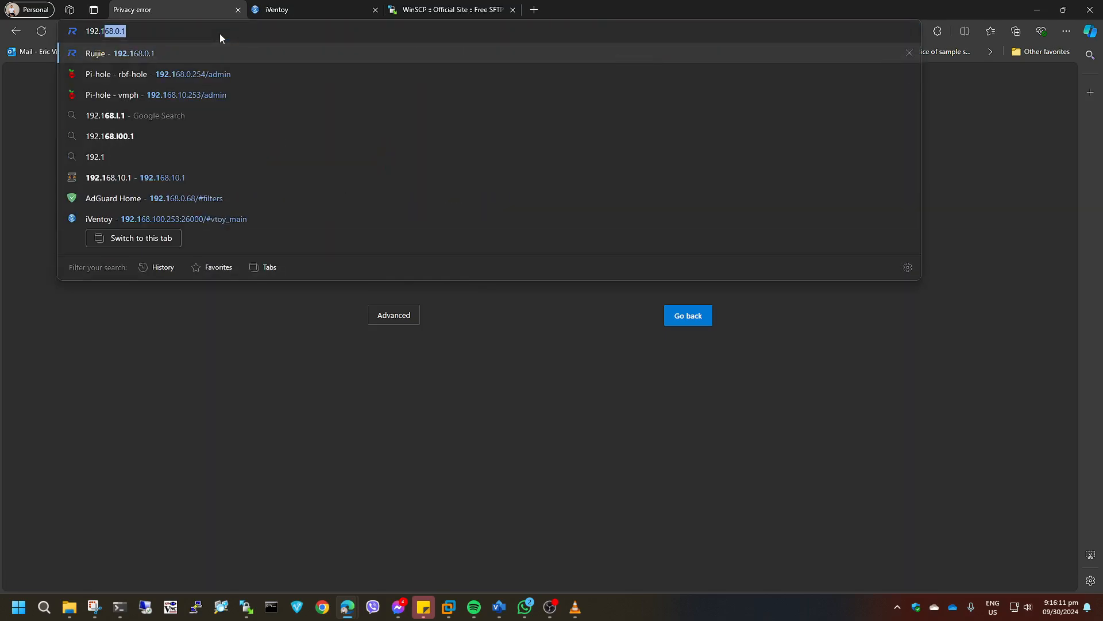
type("68.100.1")
key("Return")
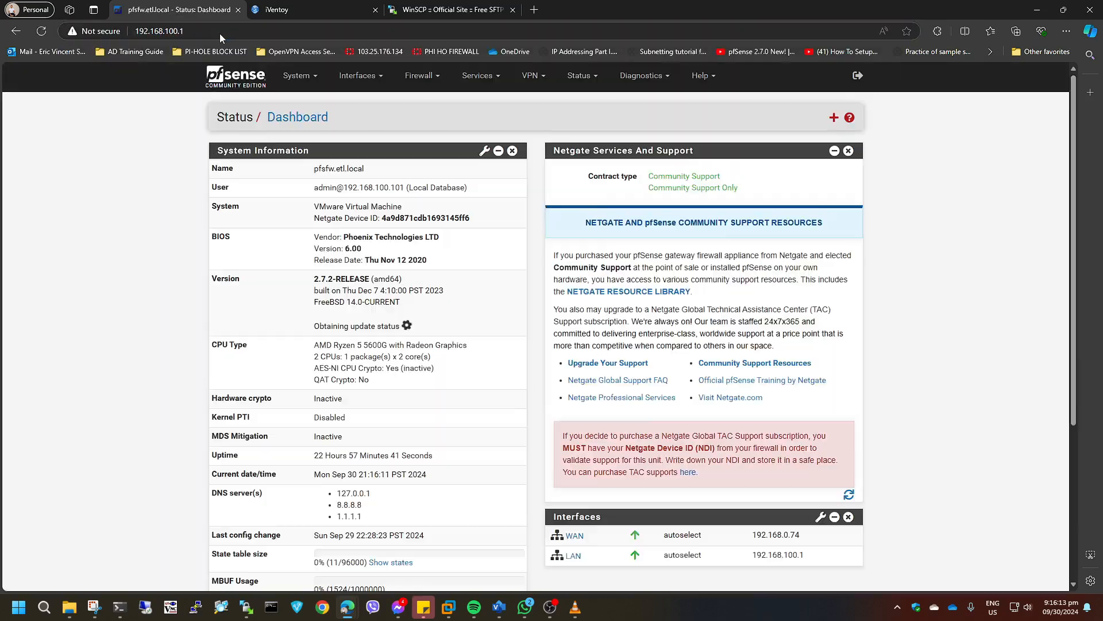
Open the pfSense DHCP Server settings and show the advanced Network Booting options
left_click(481, 75)
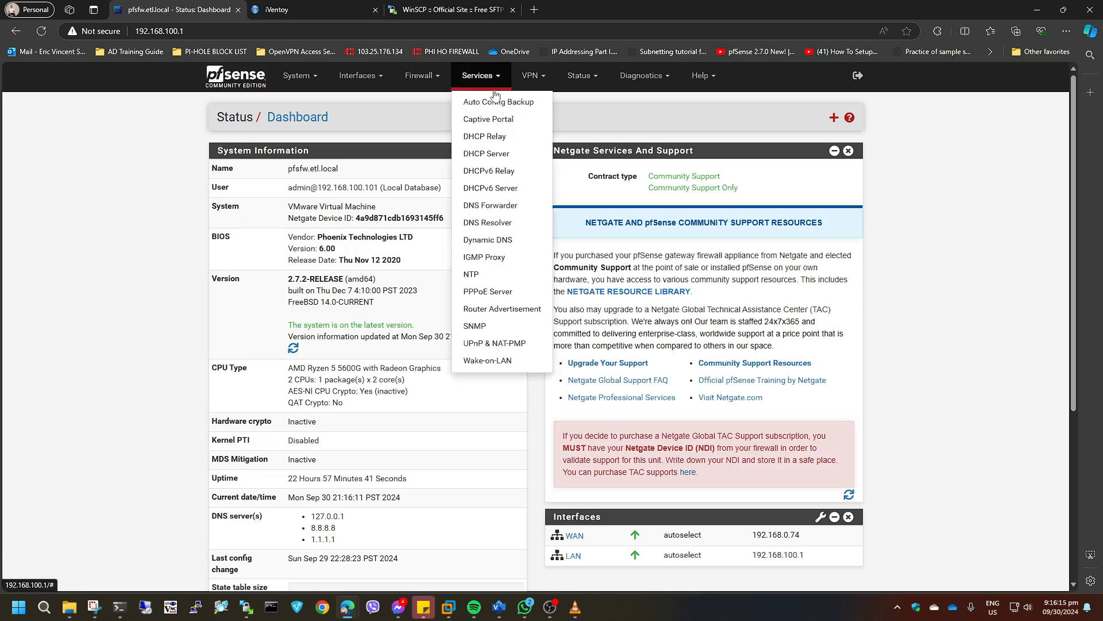
left_click(509, 154)
scroll(385, 288, "down", 10)
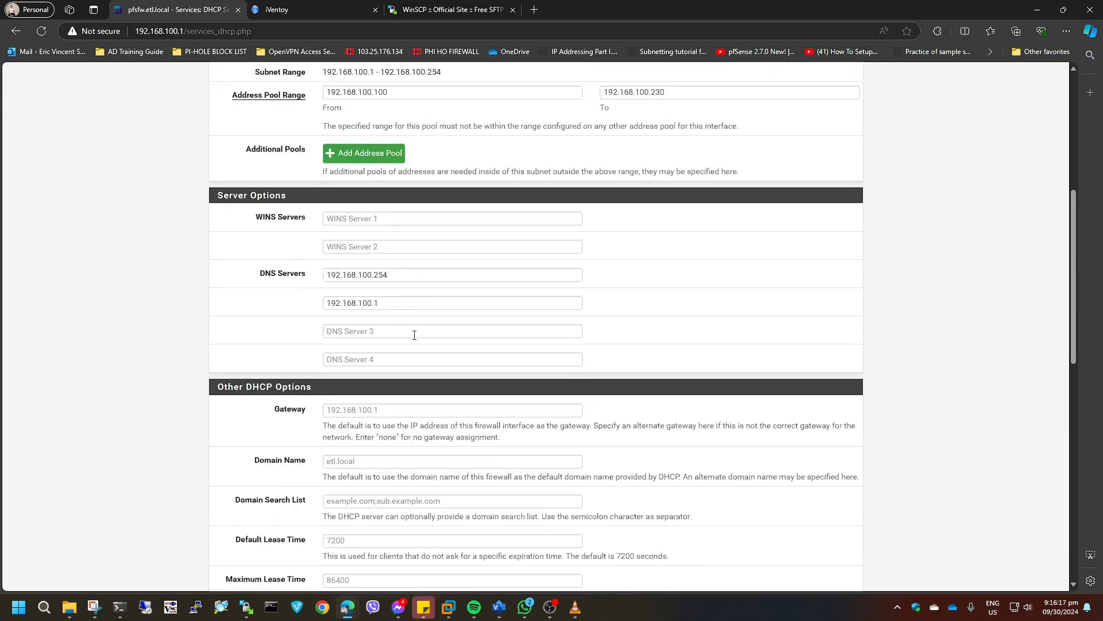
left_click(369, 406)
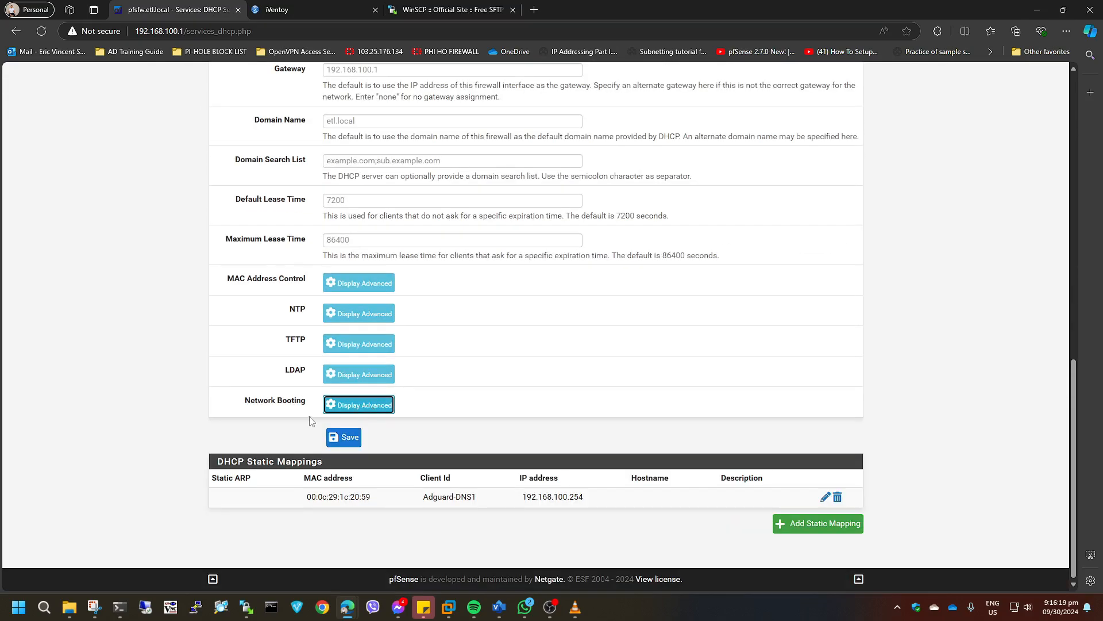
left_click(369, 406)
scroll(349, 423, "down", 1)
scroll(348, 423, "down", 2)
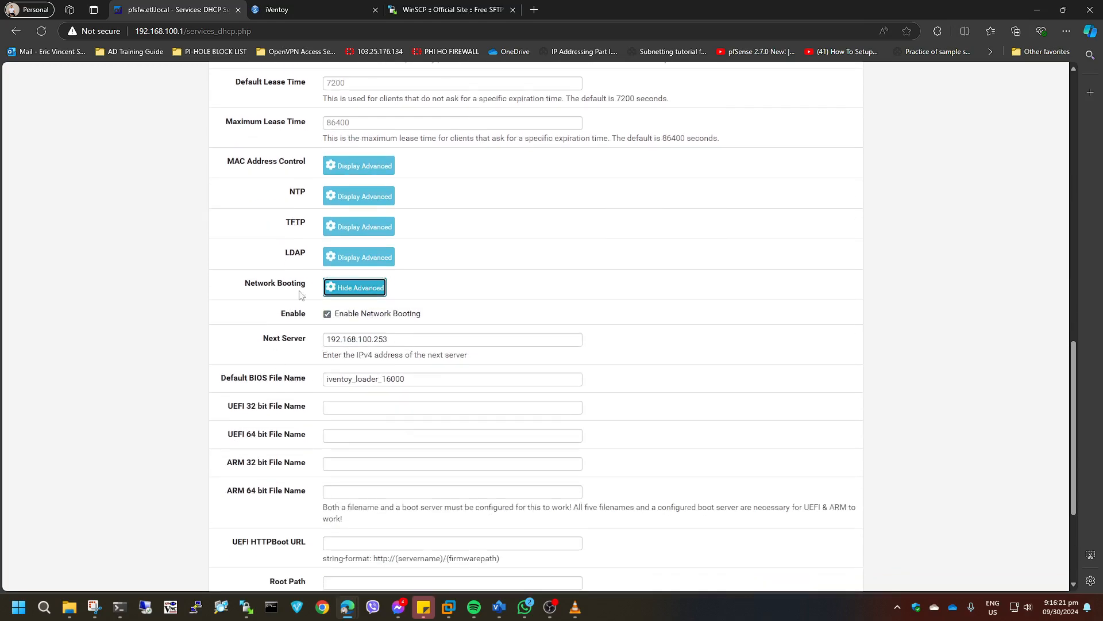
Highlight the Next Server address and the Default BIOS File Name in the Network Booting options
left_click_drag(434, 339, 321, 341)
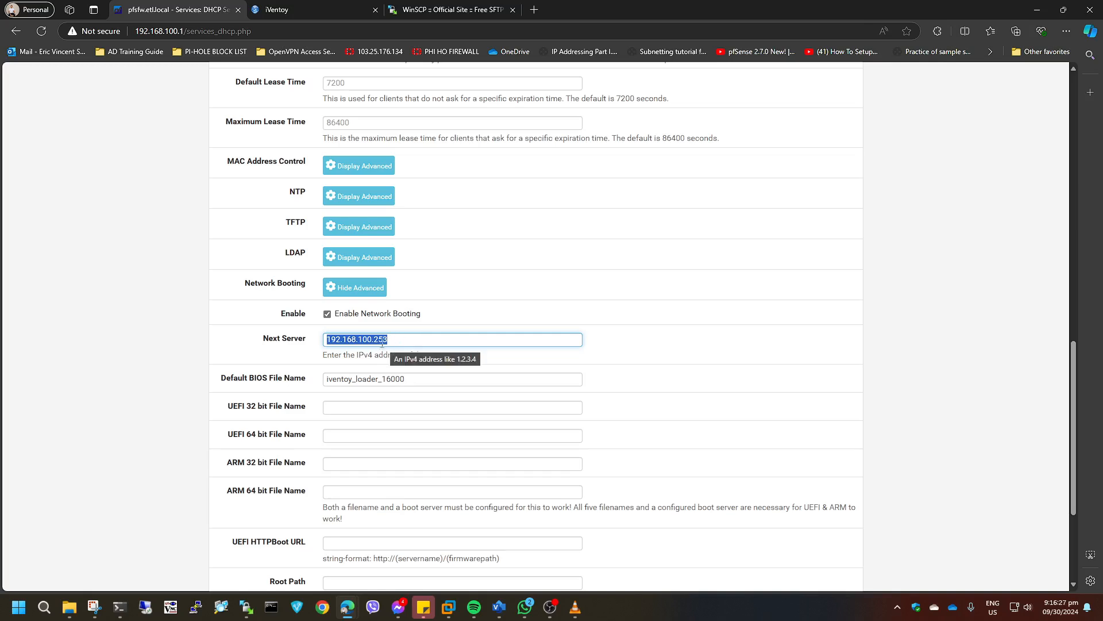
left_click(423, 337)
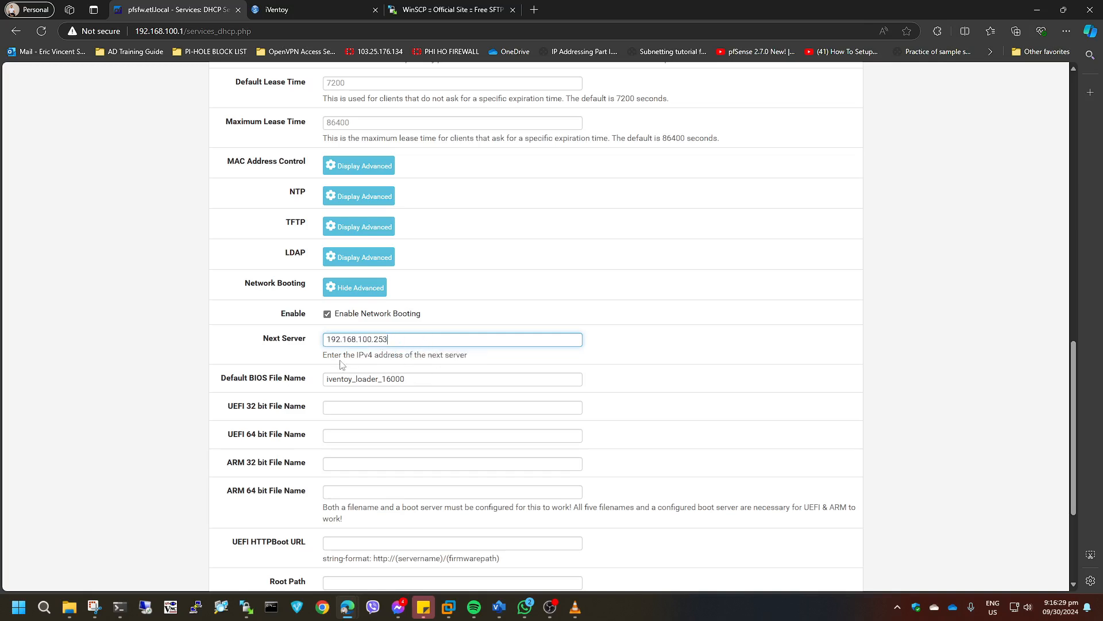
left_click_drag(402, 380, 279, 384)
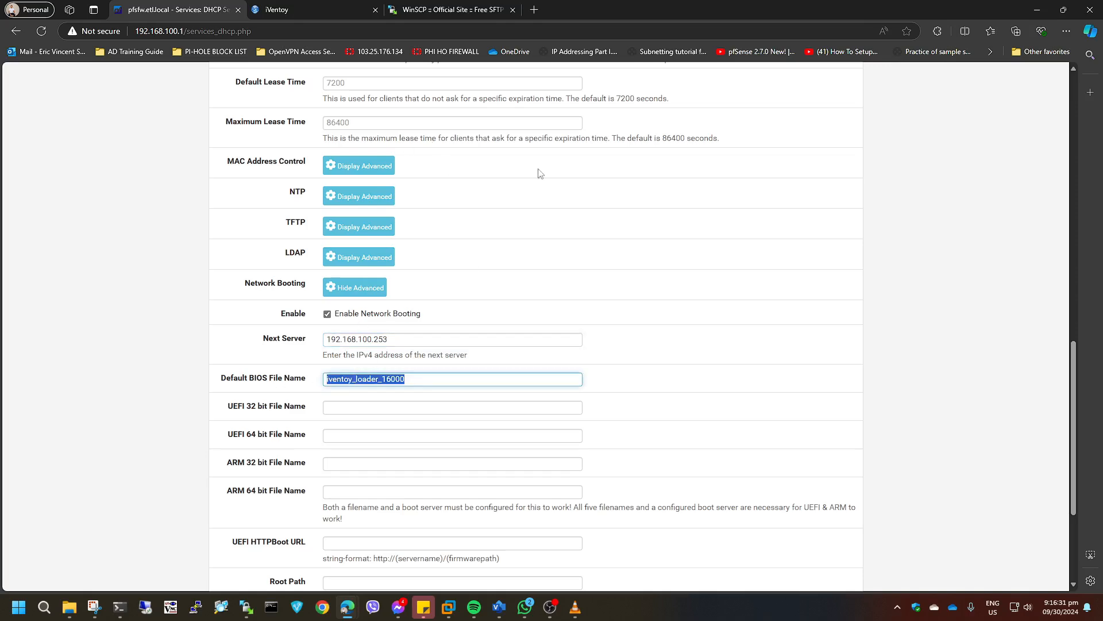
Find the iVentoy website in a new browser tab and open its Third-part DHCP Server documentation page
left_click(539, 13)
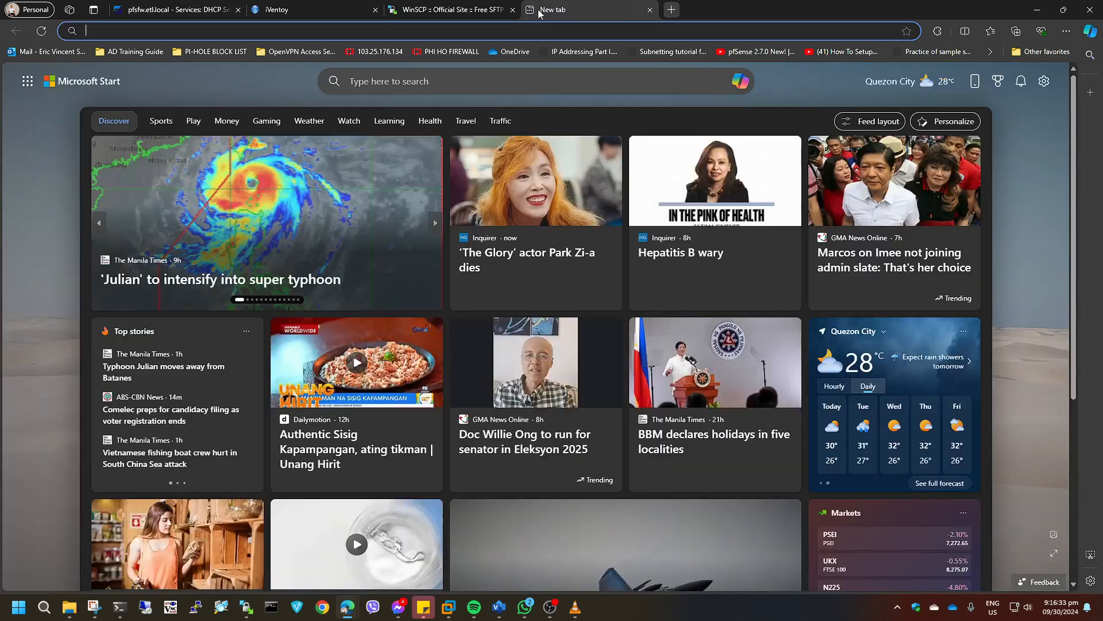
type("iventoy")
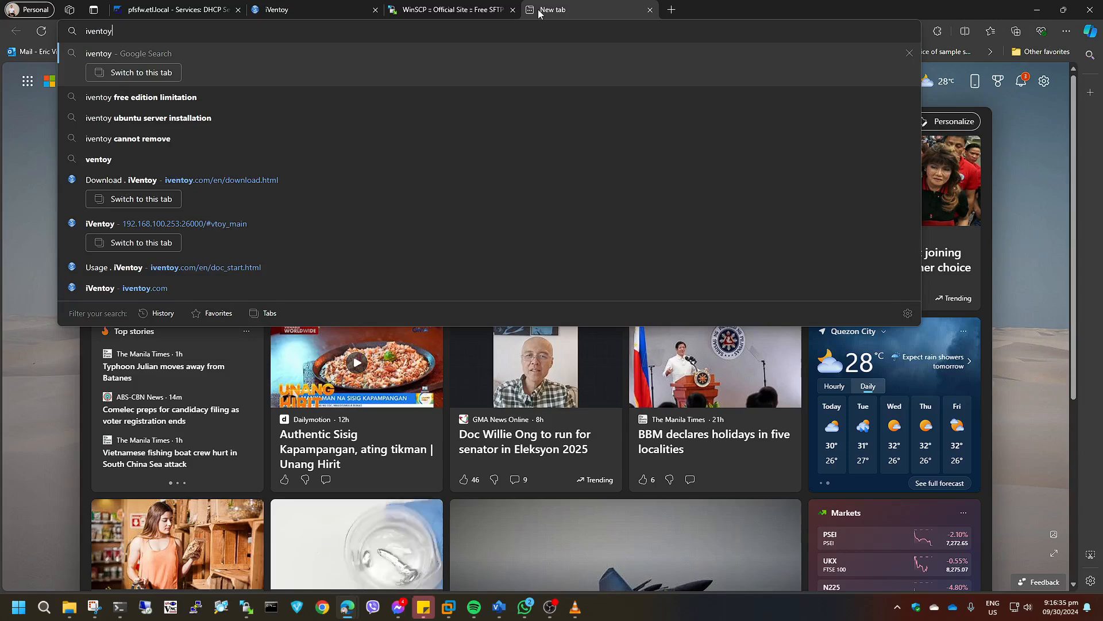
key("Return")
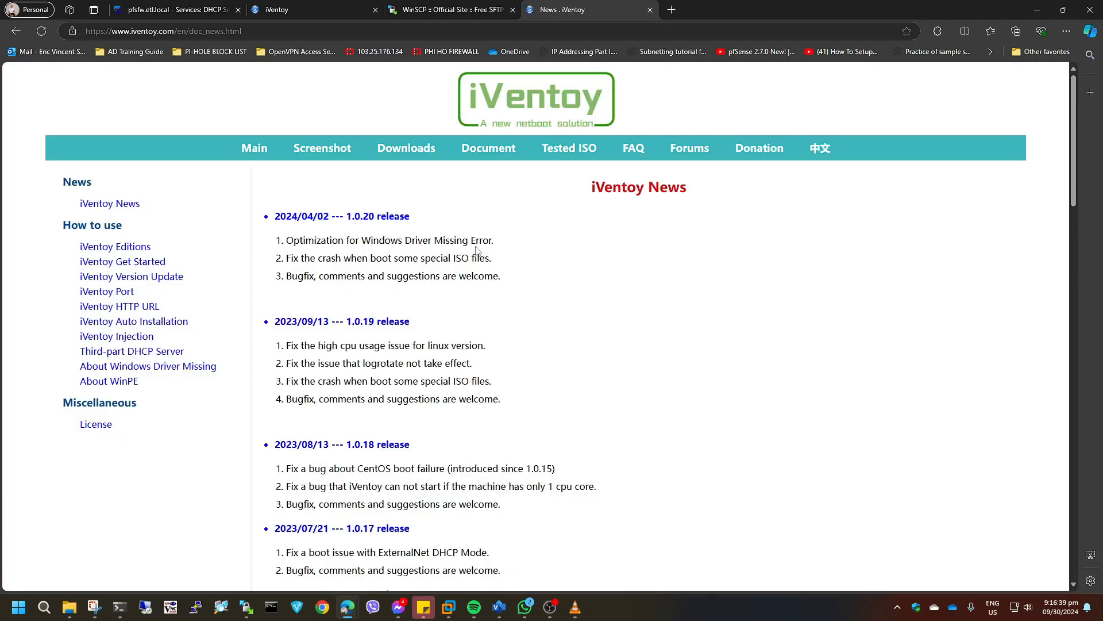
left_click(135, 351)
Examine the External Mode section and highlight its example bootfile name iventoy_loader_16000
scroll(451, 402, "down", 3)
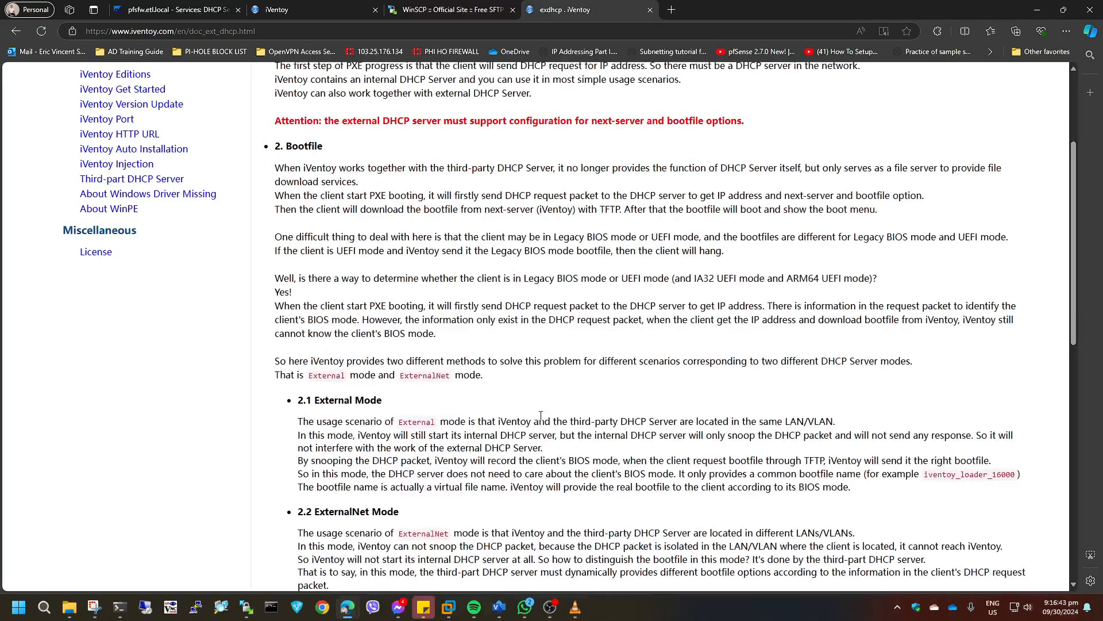
scroll(497, 388, "down", 3)
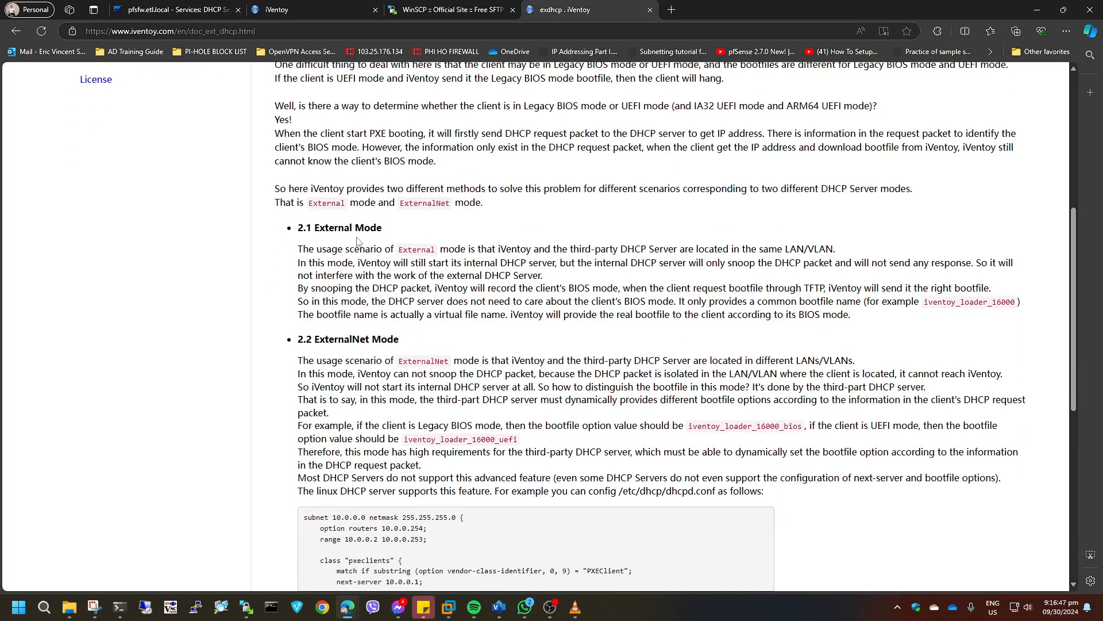
double_click(361, 227)
left_click(918, 299)
left_click_drag(657, 301, 1015, 302)
left_click(911, 302)
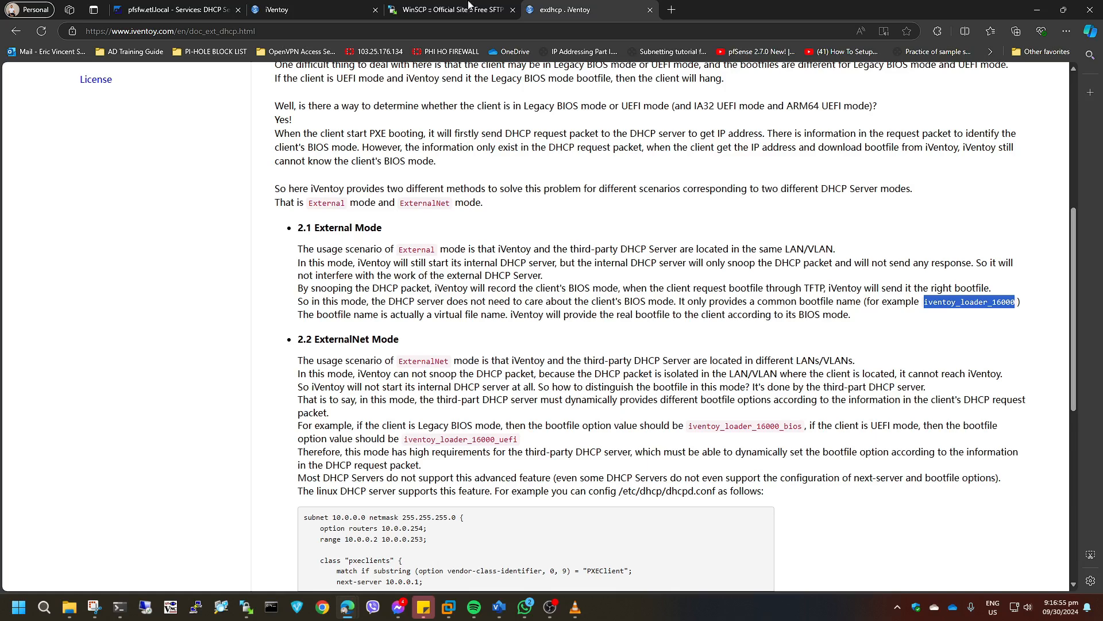
Return to the pfSense DHCP Server page and review the Network Booting fields down to the Save option
left_click(469, 8)
left_click(299, 9)
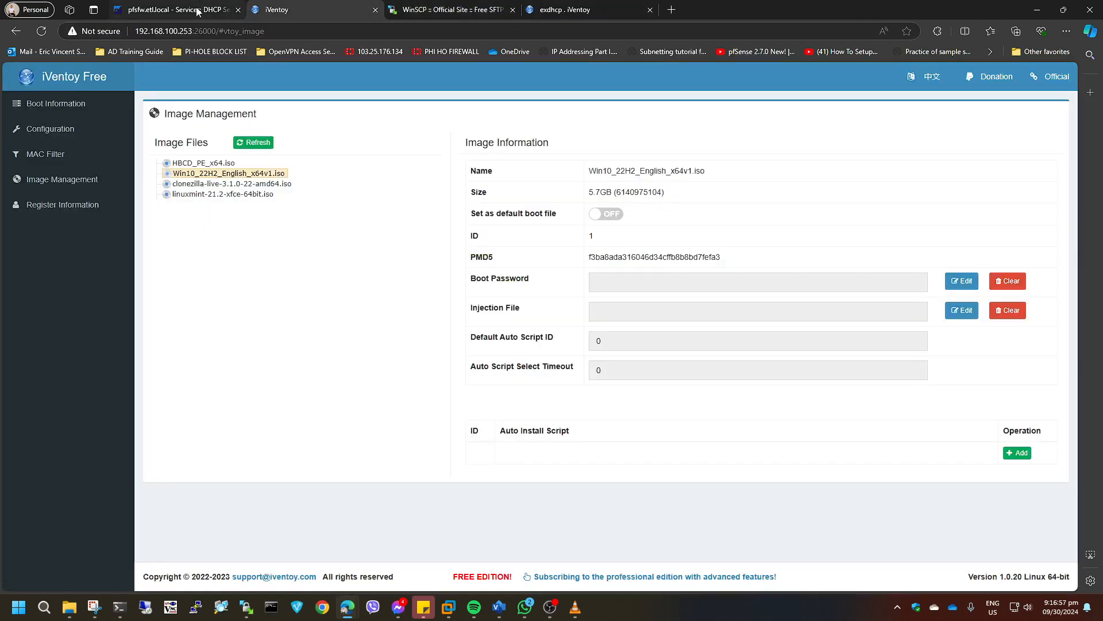
left_click(196, 10)
left_click(428, 391)
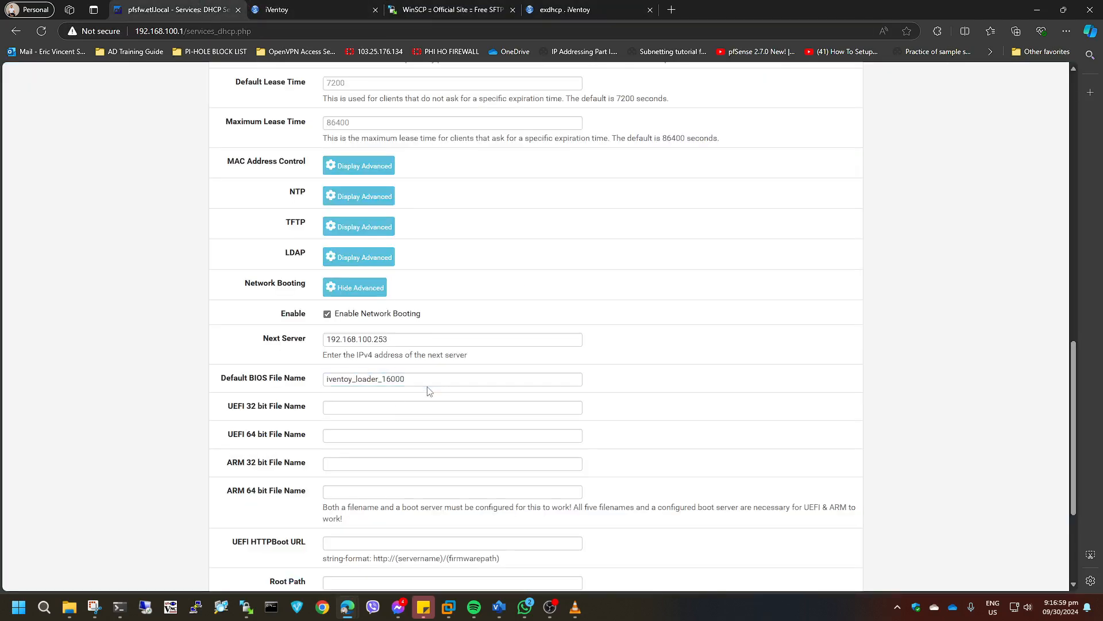
scroll(417, 379, "down", 3)
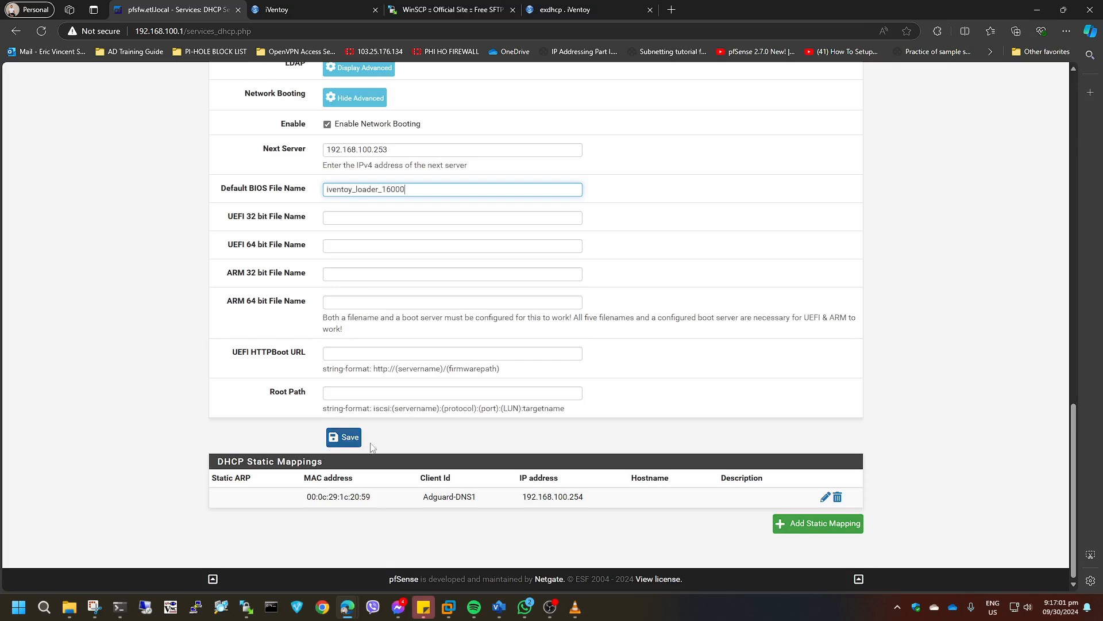
scroll(414, 400, "up", 1)
scroll(415, 400, "up", 3)
scroll(498, 414, "down", 2)
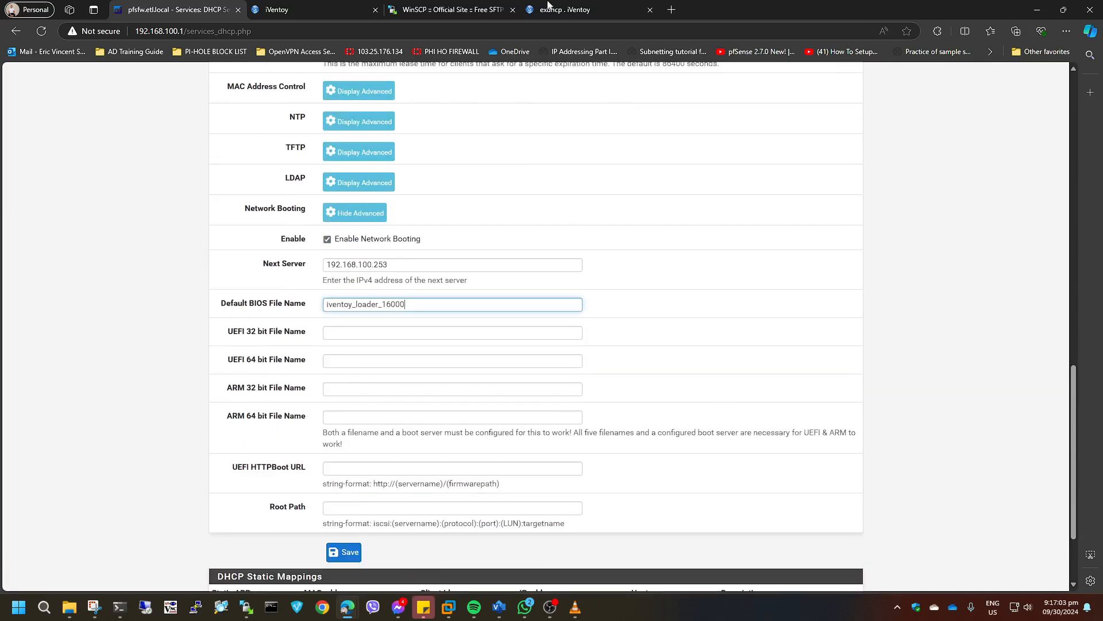
Start the iVentoy service from its Boot Information page with server IP 192.168.100.253
left_click(310, 9)
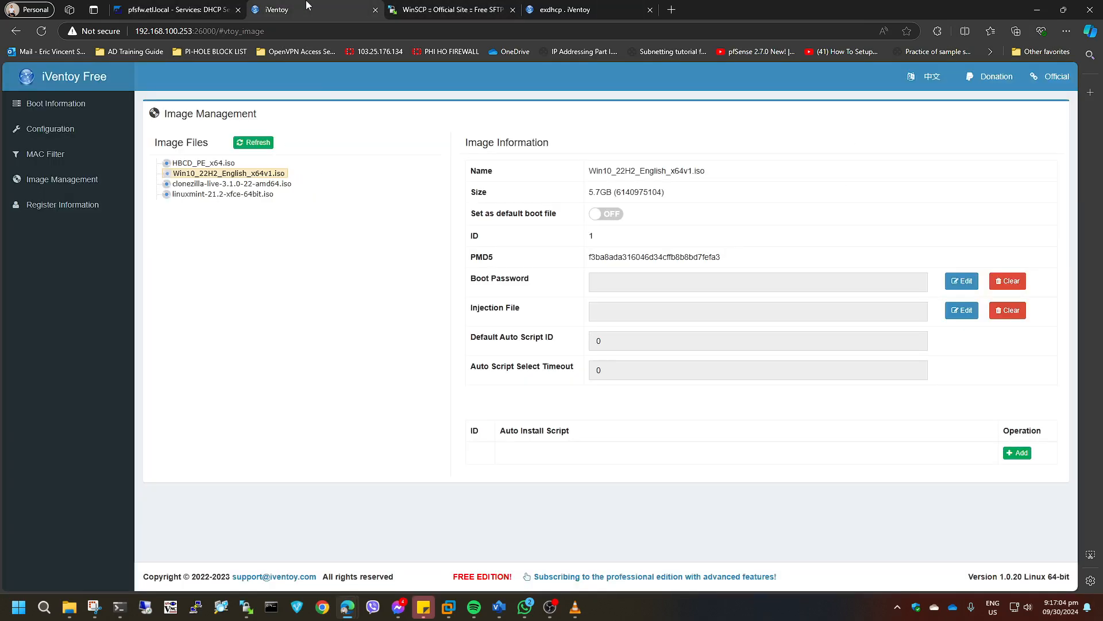
left_click(82, 109)
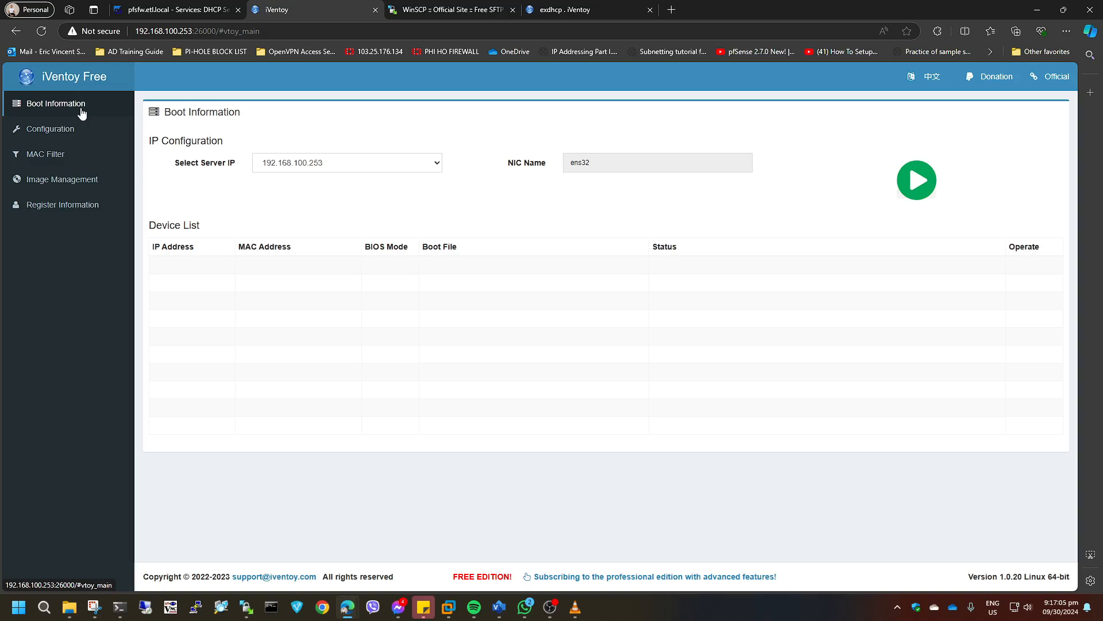
left_click(918, 181)
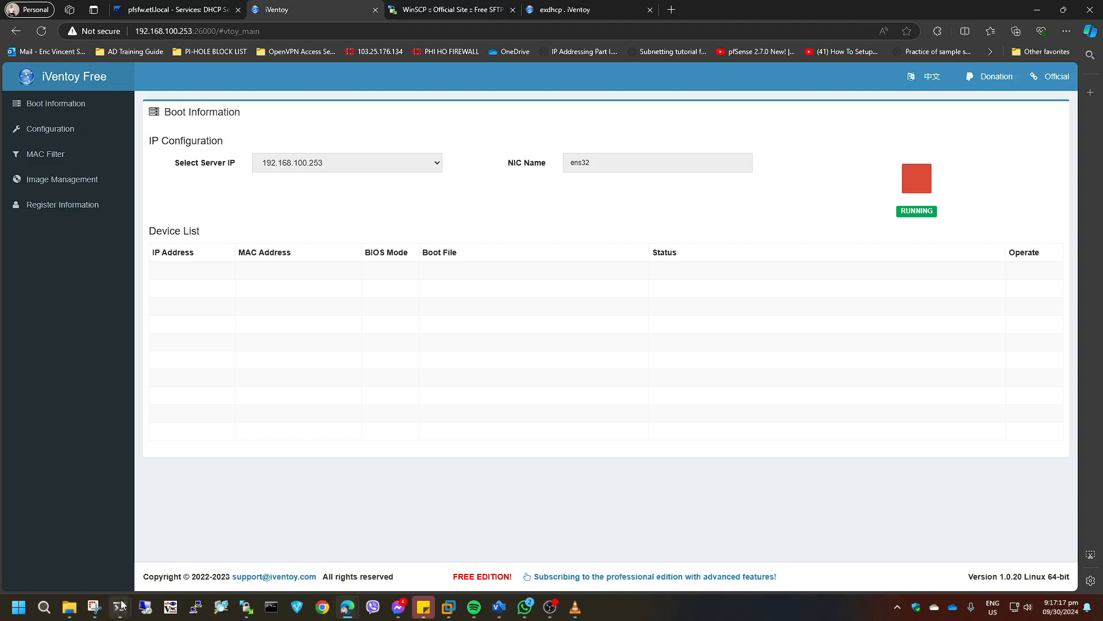
Switch to the TEST virtual machine in VMware Workstation, close its settings and power it on
left_click(423, 605)
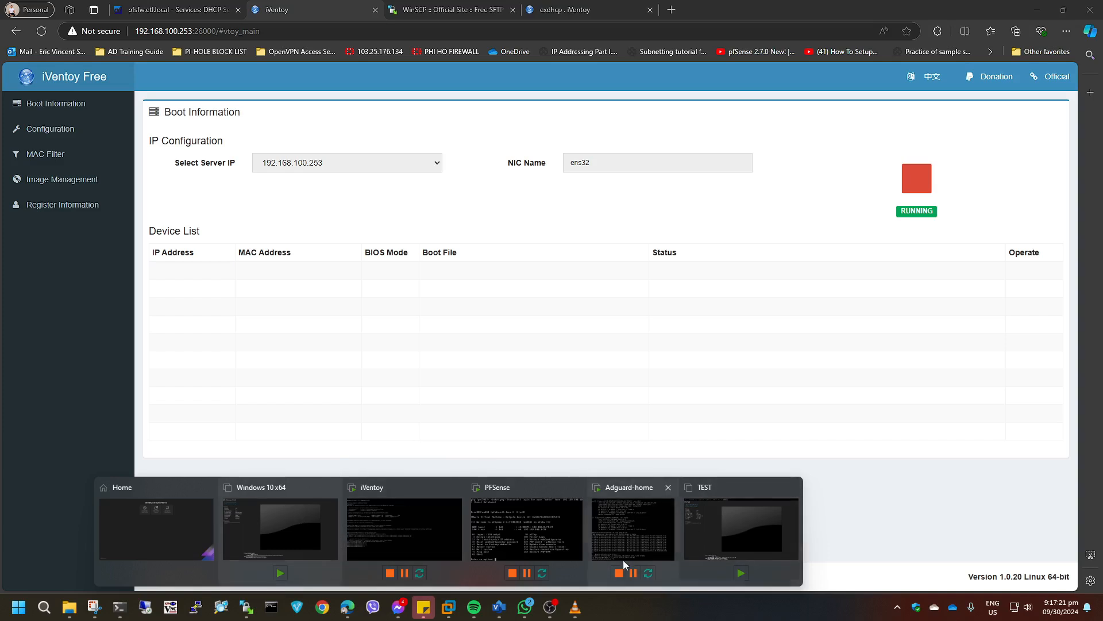
left_click(718, 527)
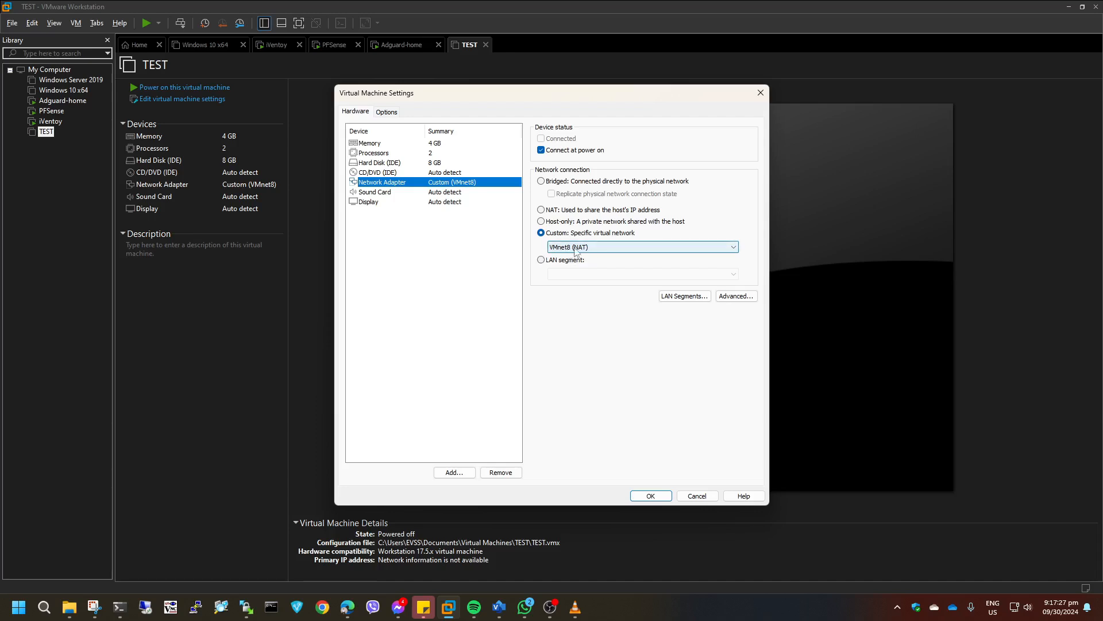
left_click(761, 92)
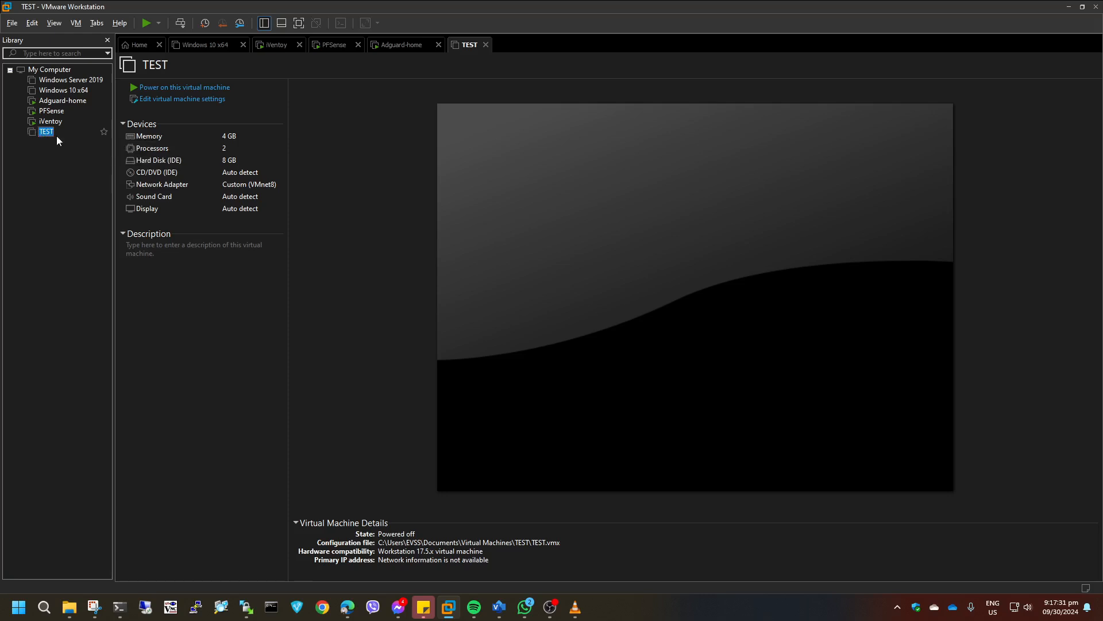
left_click(185, 87)
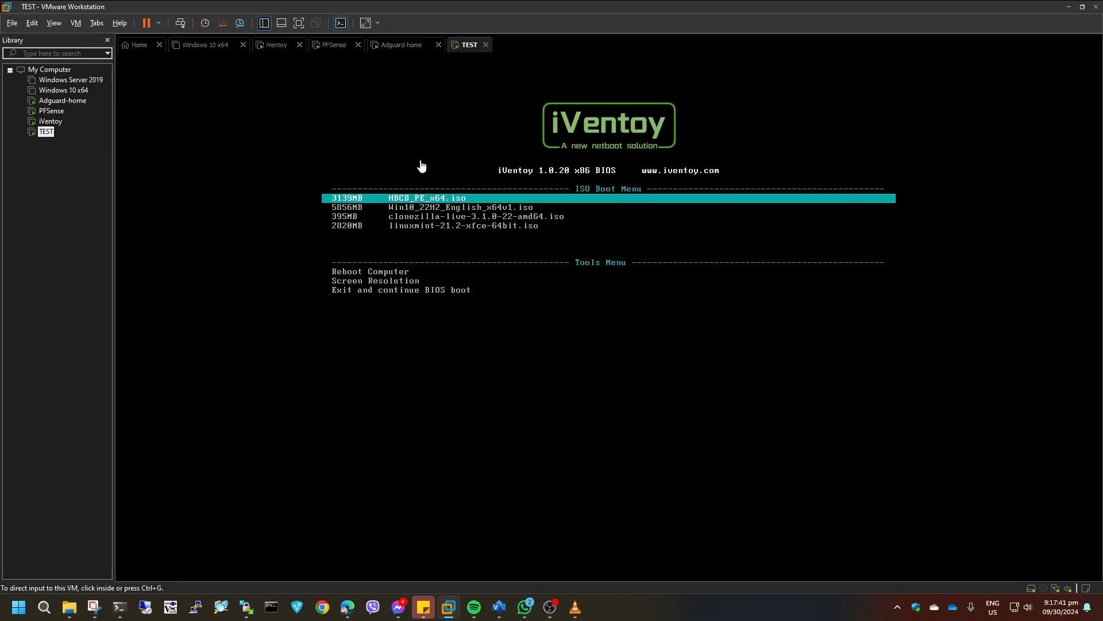
Boot Win10_22H2_English_x64v1.iso from the iVentoy ISO boot menu in the TEST virtual machine
left_click(626, 237)
key("Down")
key("Down")
key("Up")
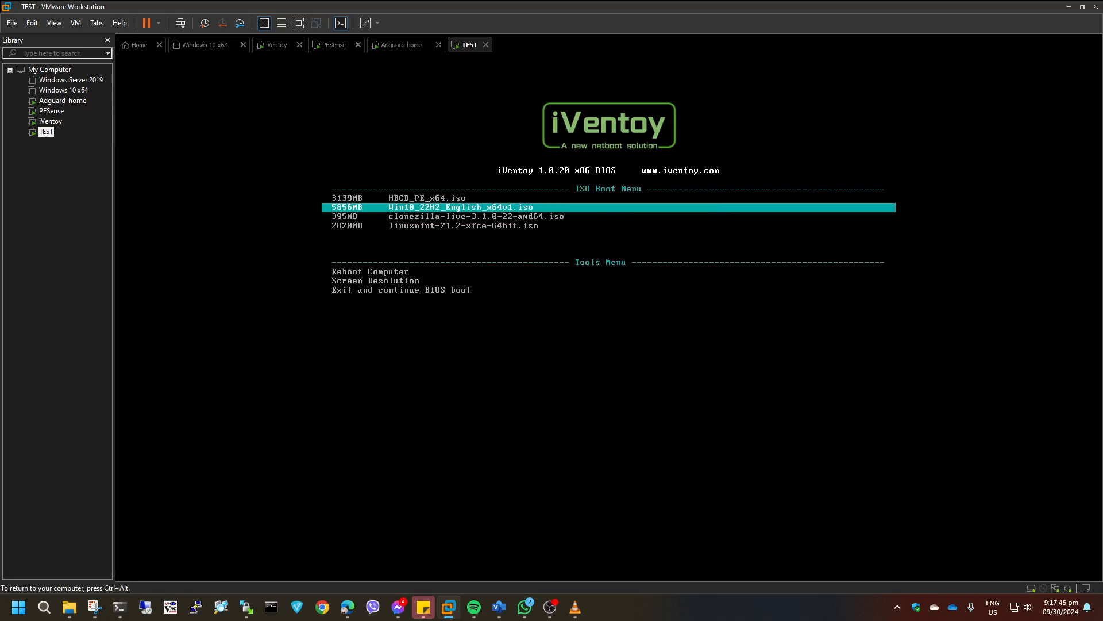
key("Return")
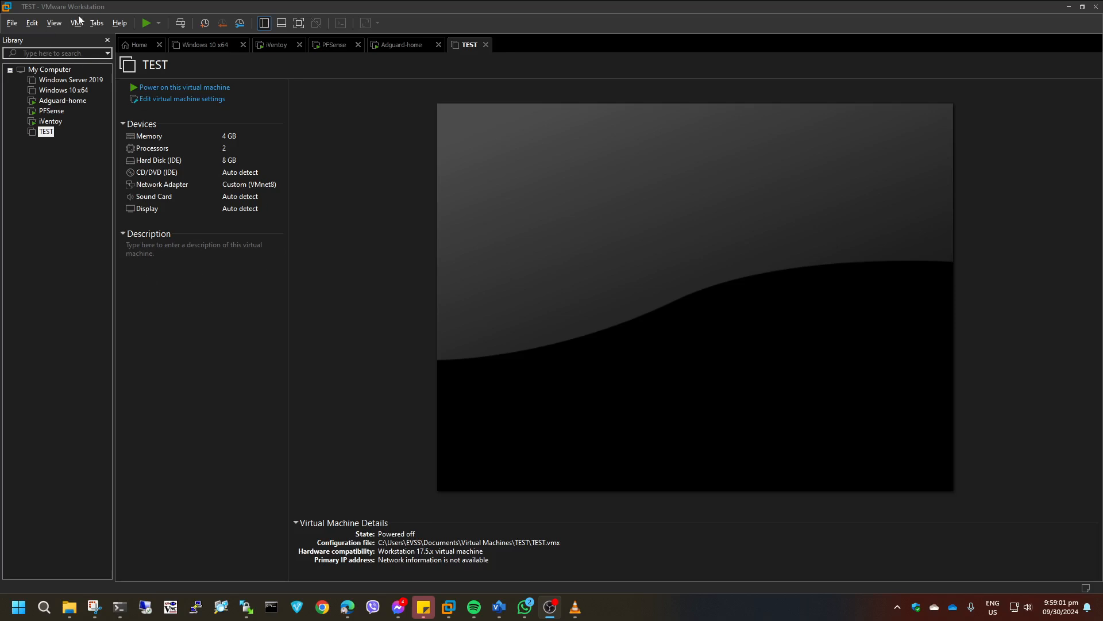
Open the Virtual Network Editor and show the configuration of the VMnet8 NAT network
left_click(32, 23)
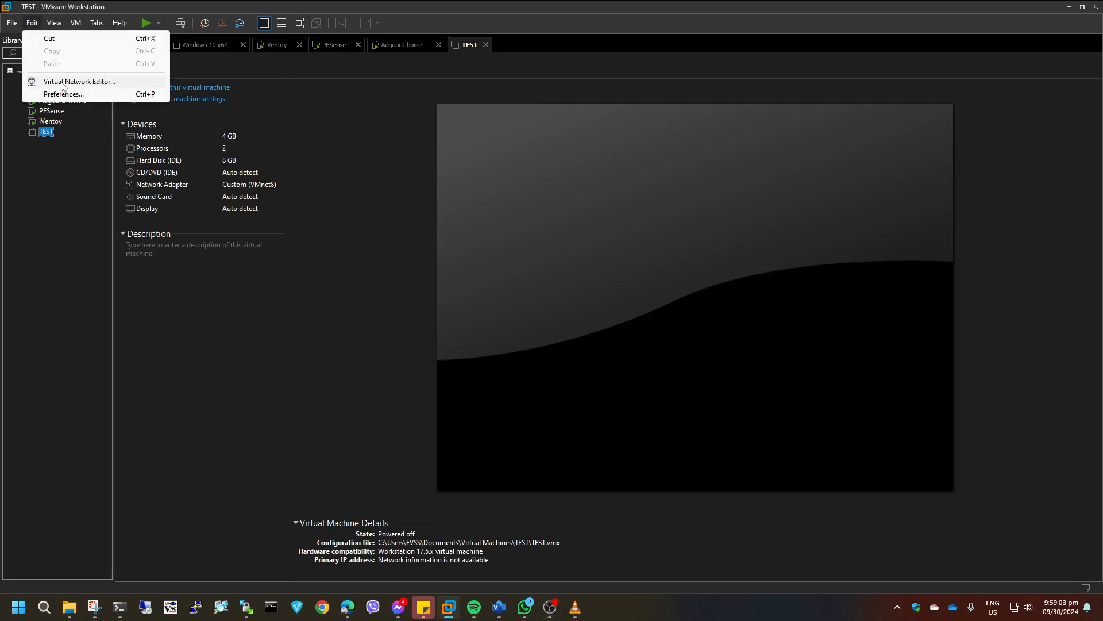
left_click(58, 81)
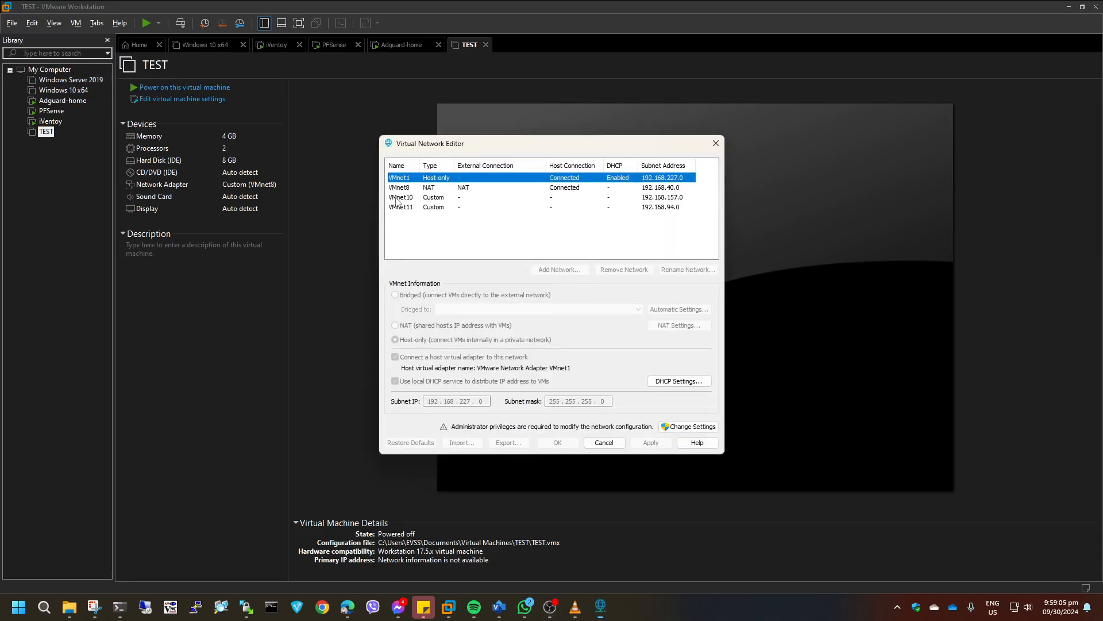
left_click(404, 189)
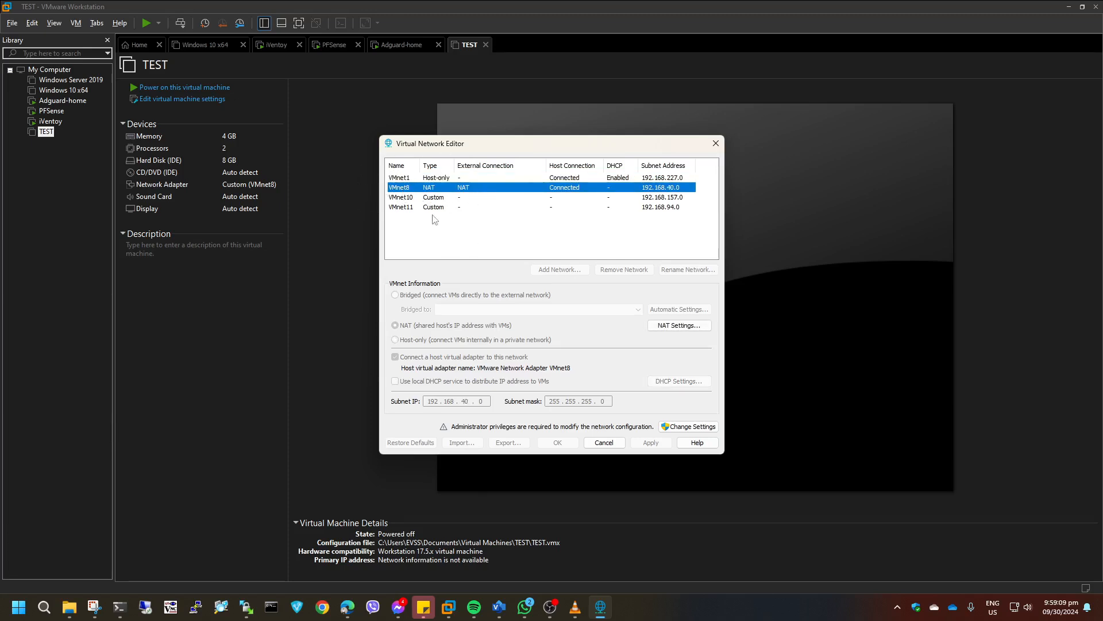
Unlock the Virtual Network Editor with administrator privileges, try setting VMnet0 to NAT, and show the VMnet8 configuration
left_click(688, 427)
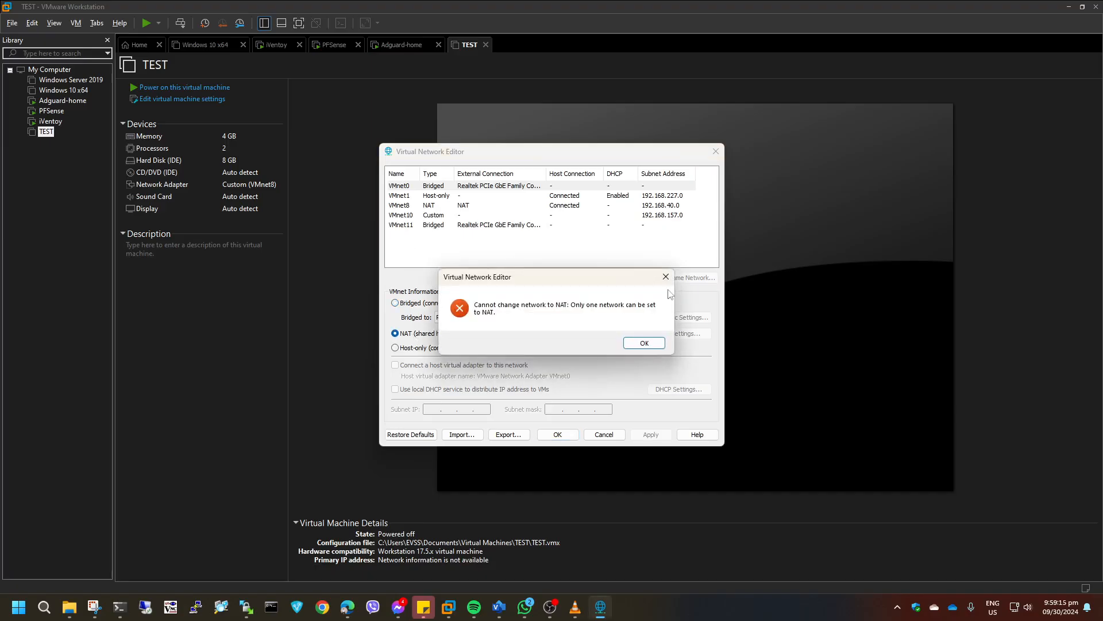
left_click(666, 277)
left_click(422, 205)
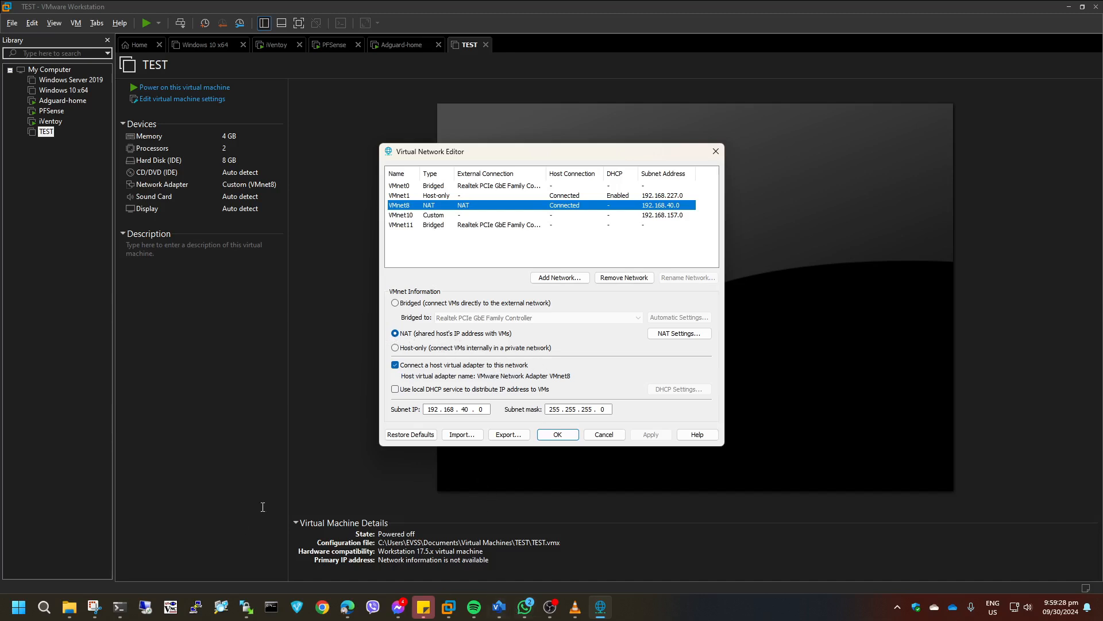
Open Windows Network Connections and inspect the Internet Protocol Version 4 item in the VMware Network Adapter VMnet8 properties
key("super+r")
key("Return")
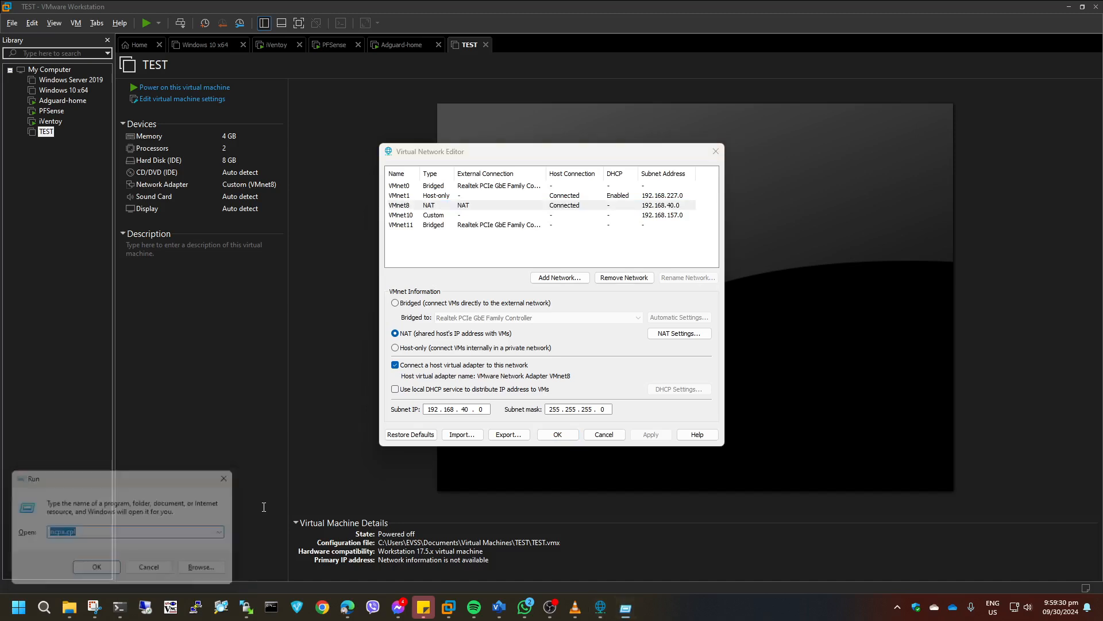
left_click(517, 186)
right_click(520, 190)
left_click(556, 296)
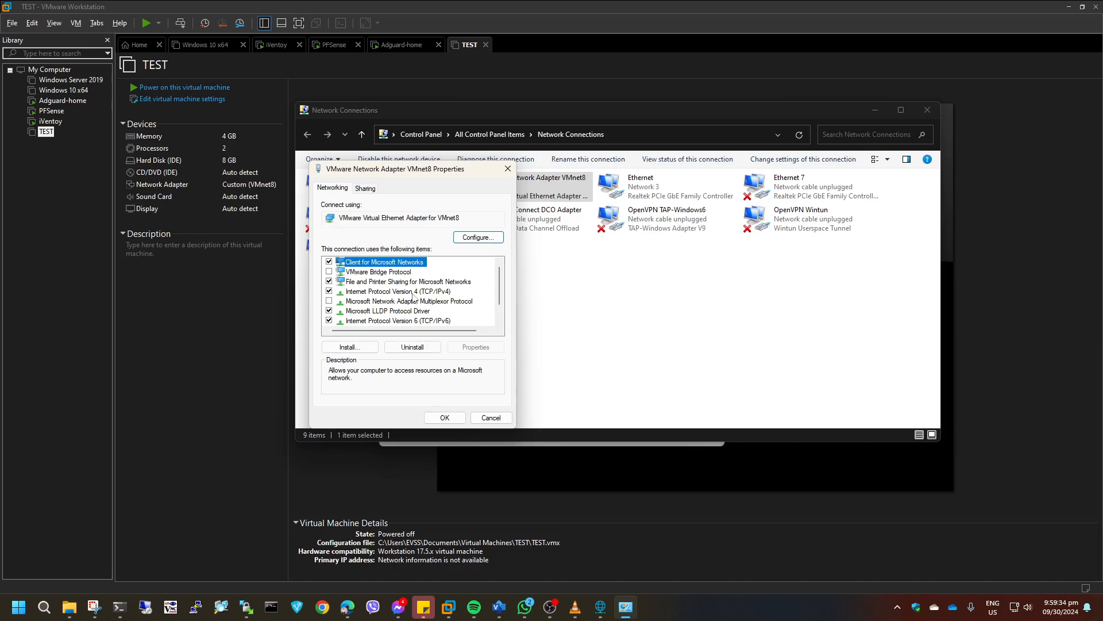
left_click(412, 293)
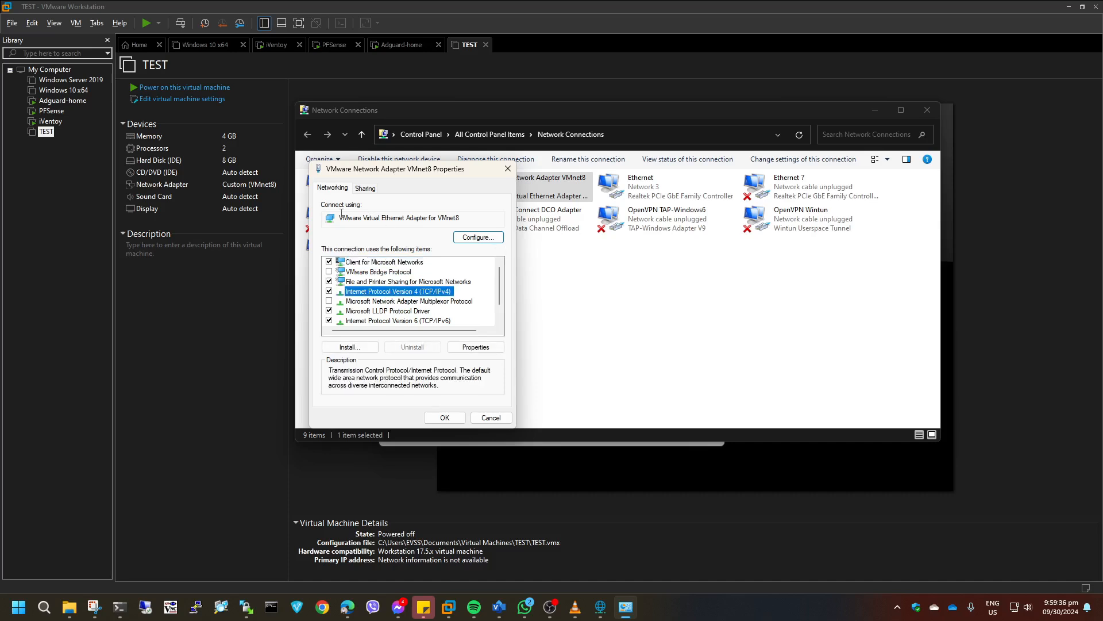
left_click(508, 168)
Check the status of the VMware Network Adapter VMnet8, then close Network Connections
right_click(509, 210)
right_click(510, 190)
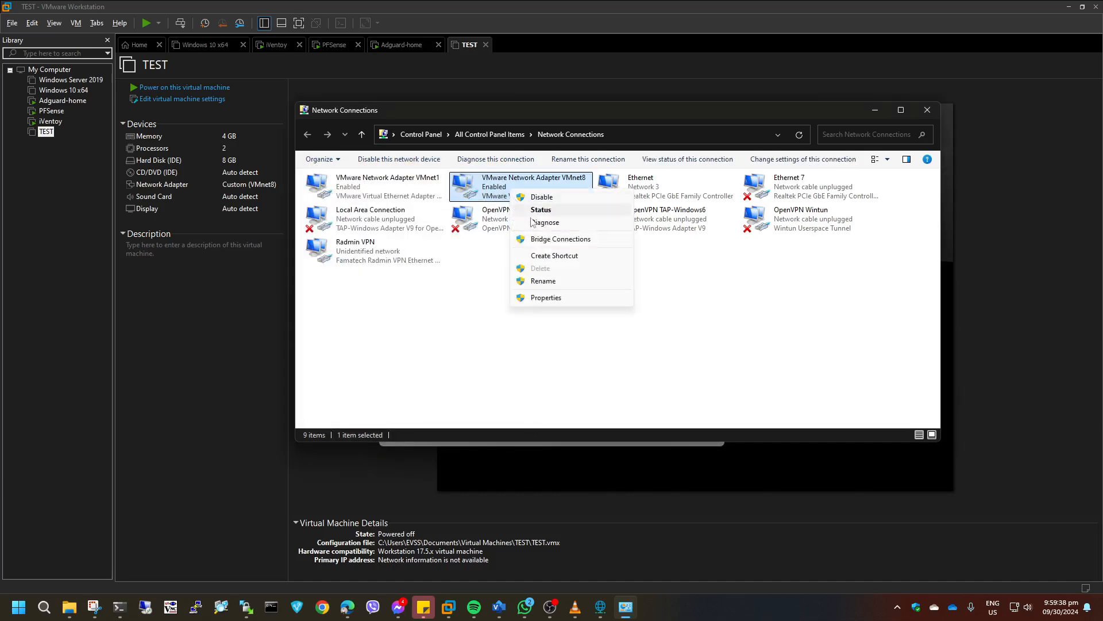
left_click(541, 209)
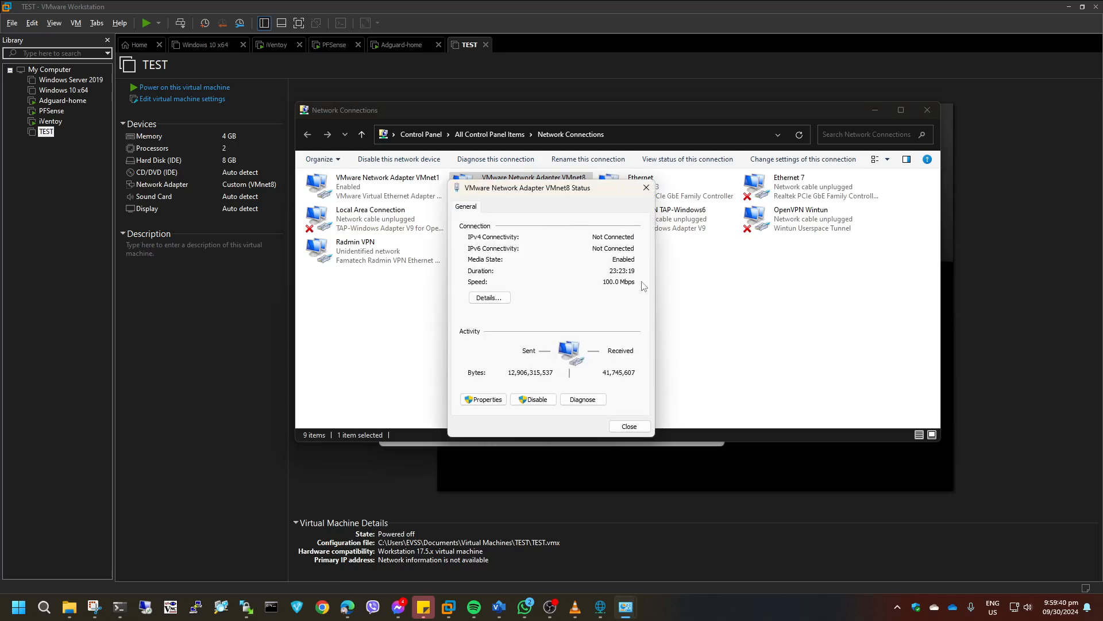
left_click(646, 188)
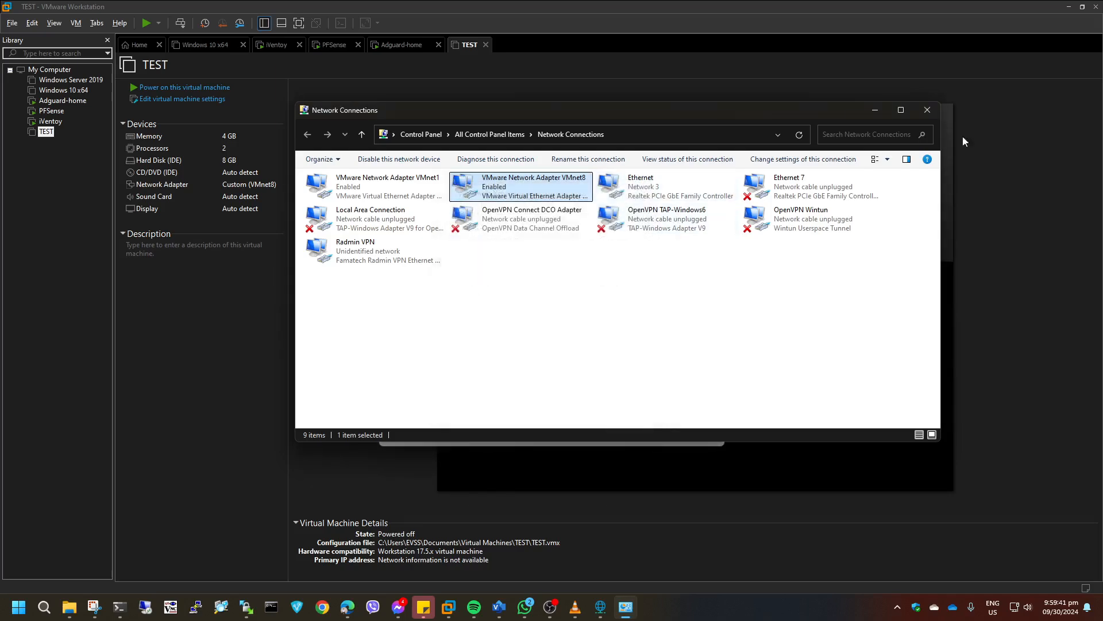
left_click(937, 113)
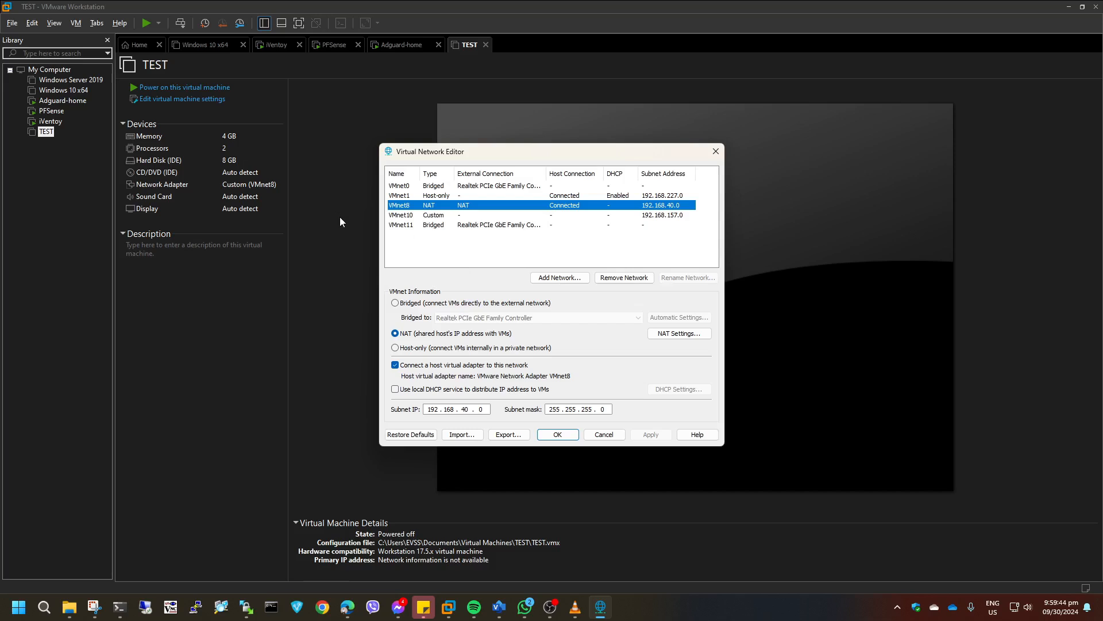
Examine which physical adapters the bridged VMnet11 network can be bridged to
left_click(442, 227)
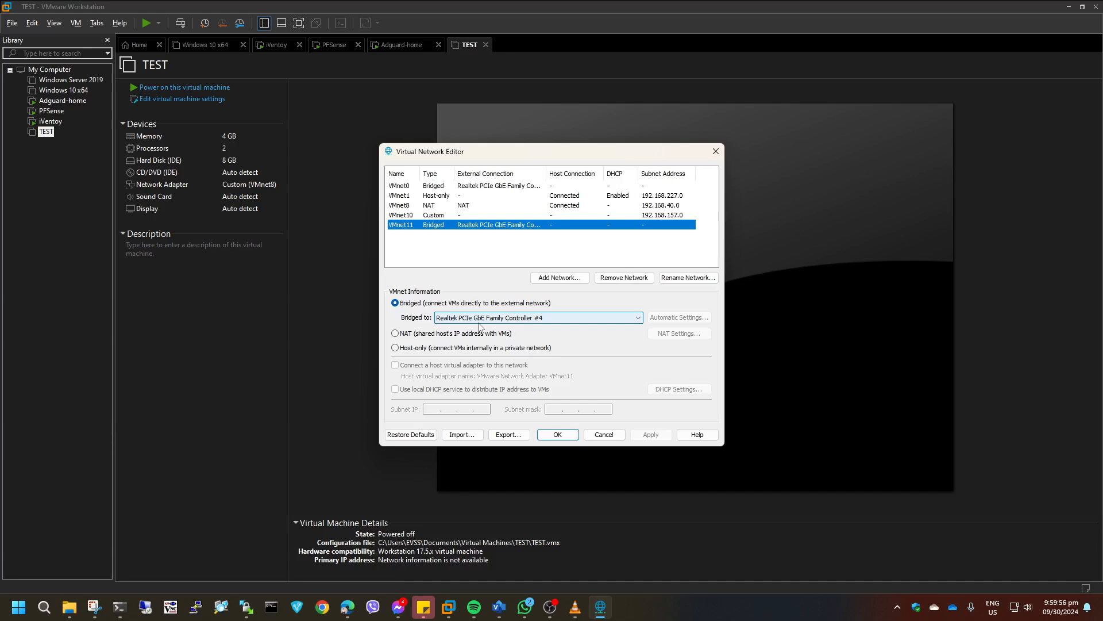
left_click(538, 320)
left_click(569, 319)
left_click(595, 320)
left_click(594, 320)
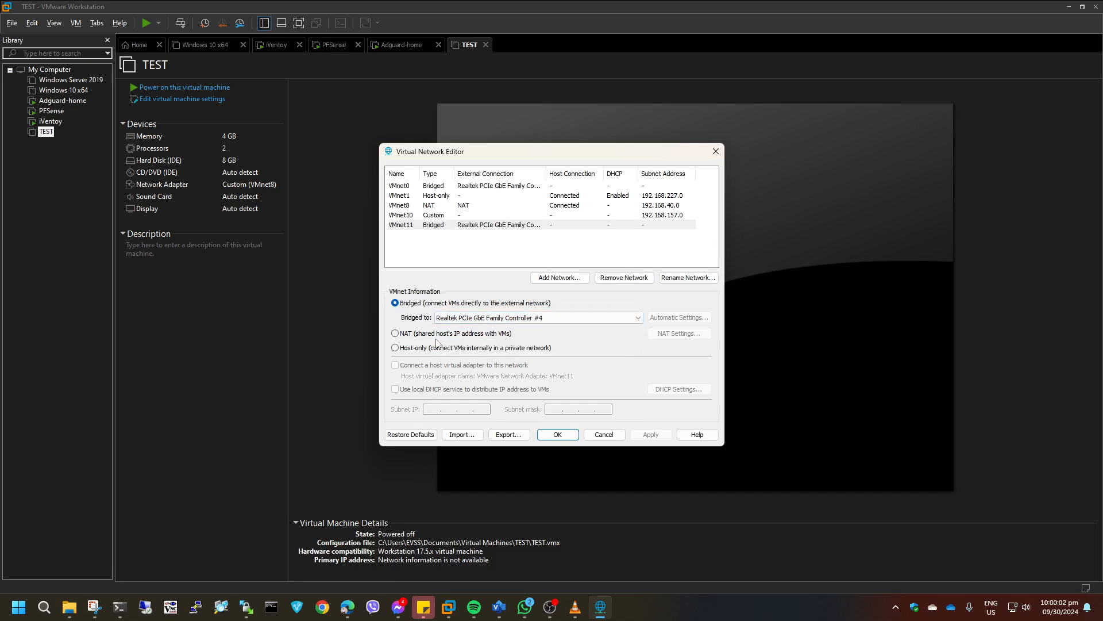
Try to change VMnet11 to NAT, return to VMnet8 and close the Virtual Network Editor without saving
left_click(396, 334)
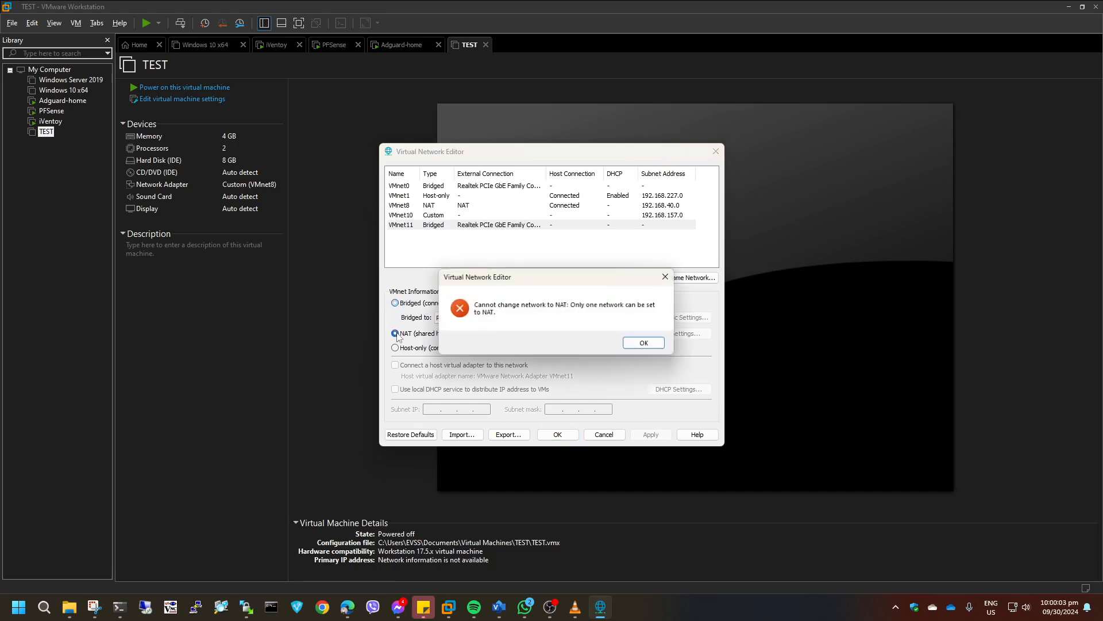
left_click(661, 265)
left_click(406, 204)
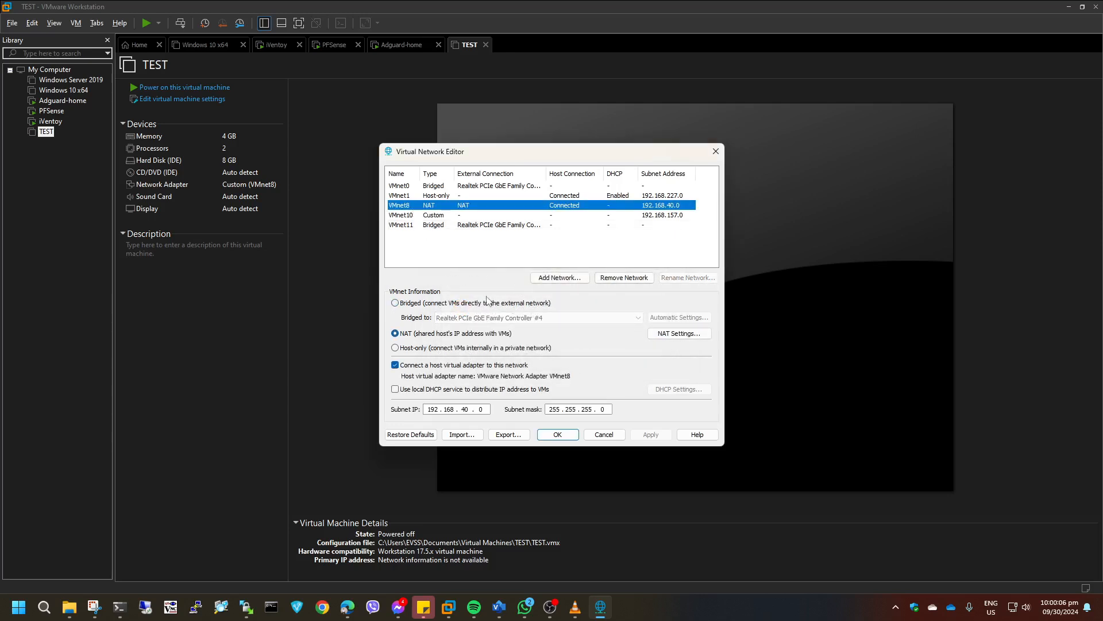
left_click(716, 153)
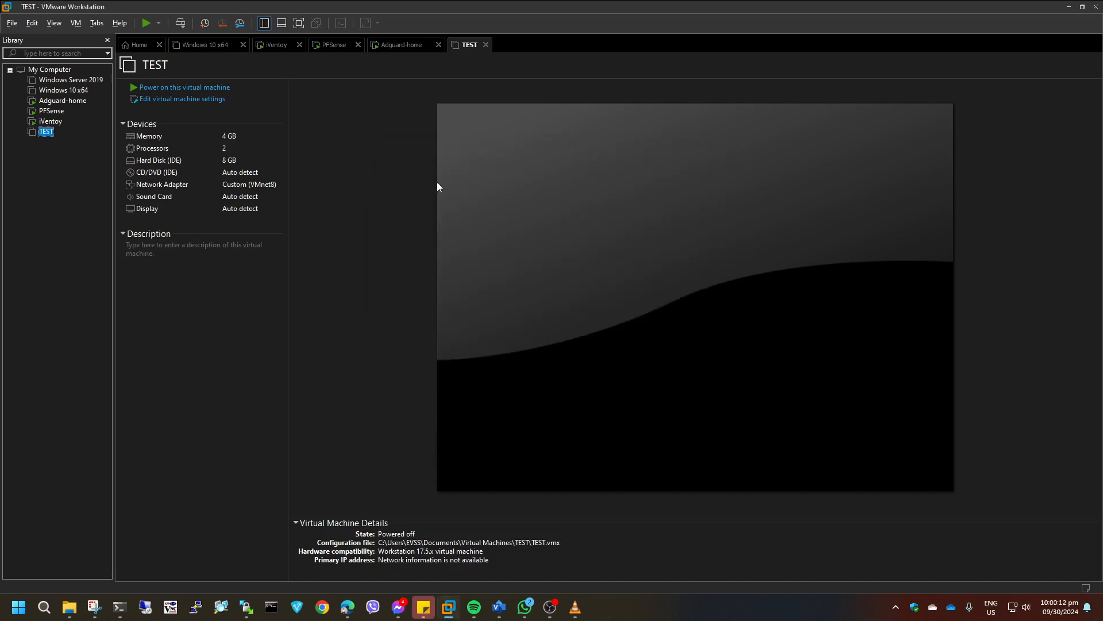
Power on the TEST virtual machine and direct input to its network boot screen
right_click(47, 132)
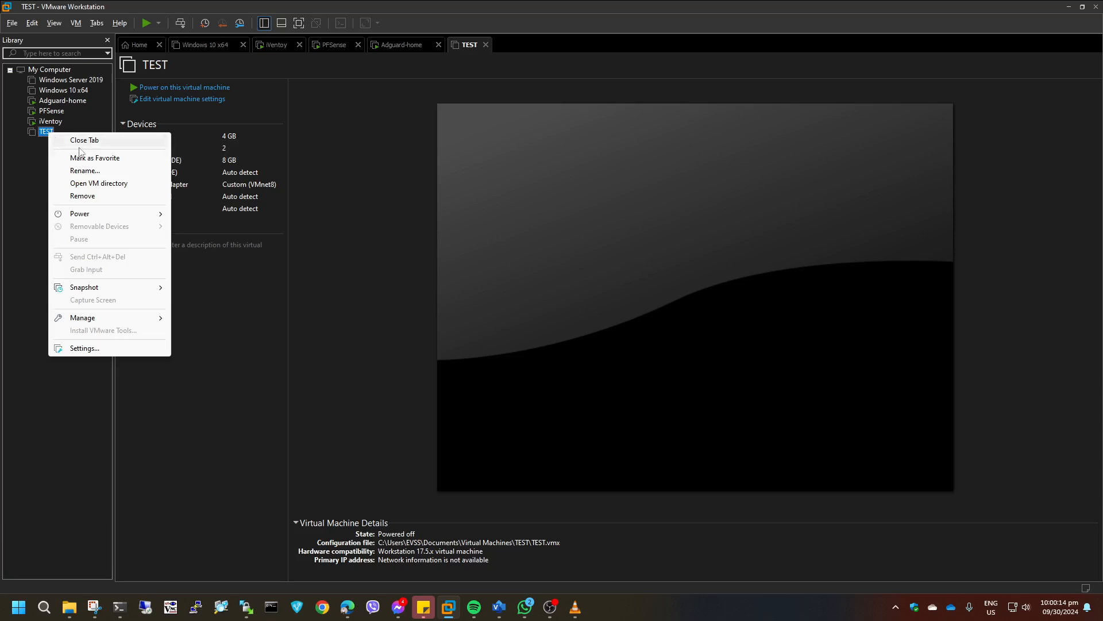
left_click(211, 89)
left_click(178, 91)
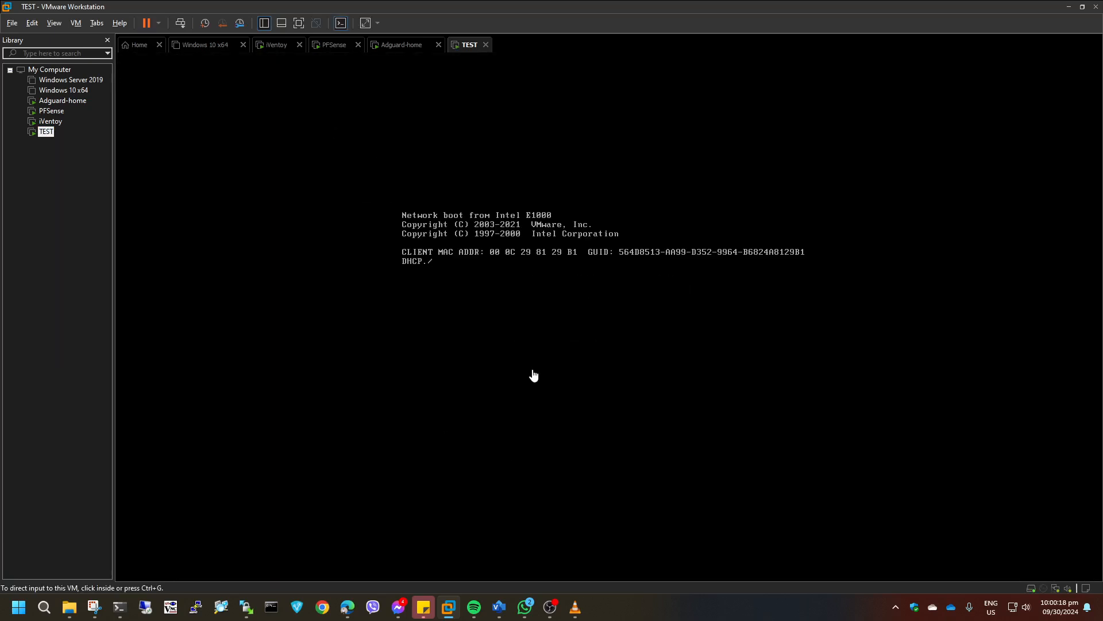
left_click(624, 404)
Boot linuxmint-21.2-xfce-64bit.iso from the iVentoy ISO boot menu and start Linux Mint 21.2 Xfce 64-bit in compatibility mode
key("Down")
key("Up")
key("Down")
key("Up")
key("Down")
key("Up")
key("Down")
key("Up")
key("Down")
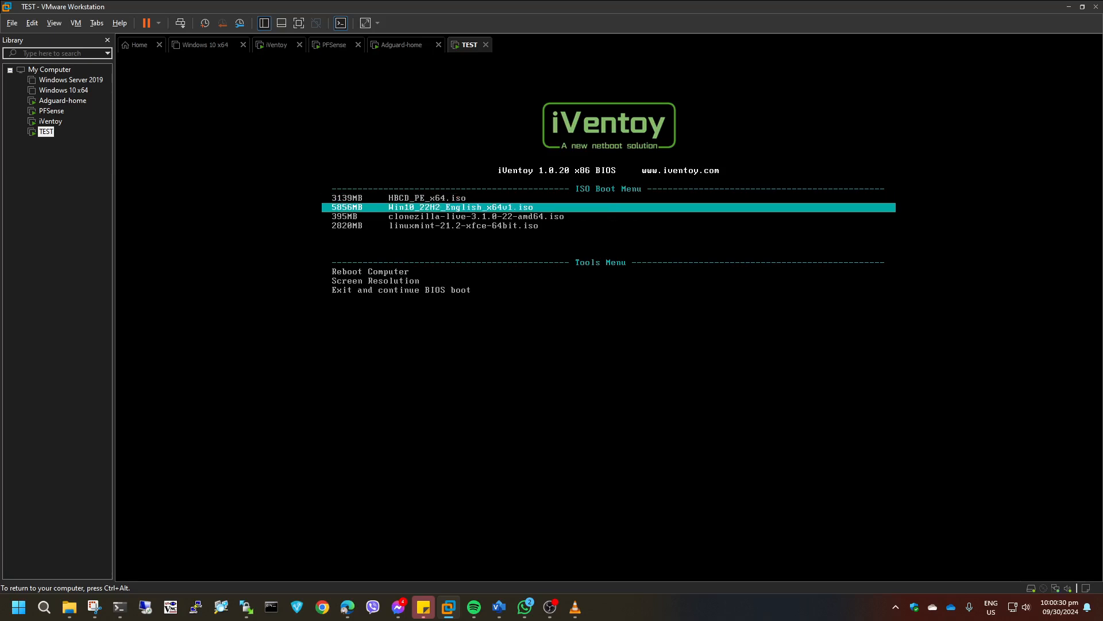
key("Down")
key("Up")
key("Down")
key("Down")
key("Return")
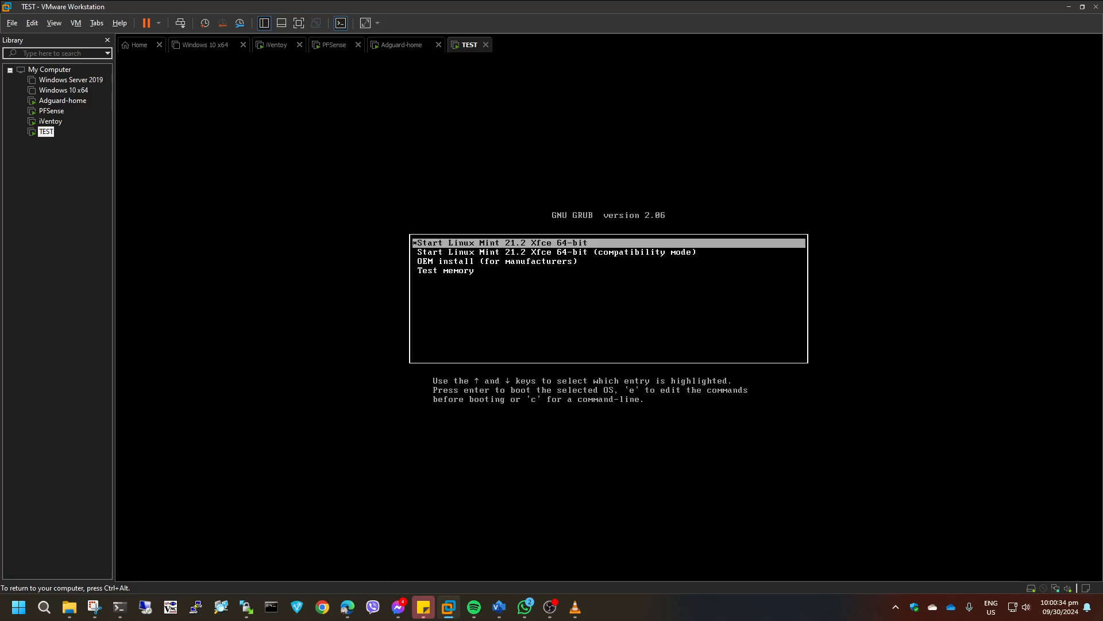
key("Down")
key("Return")
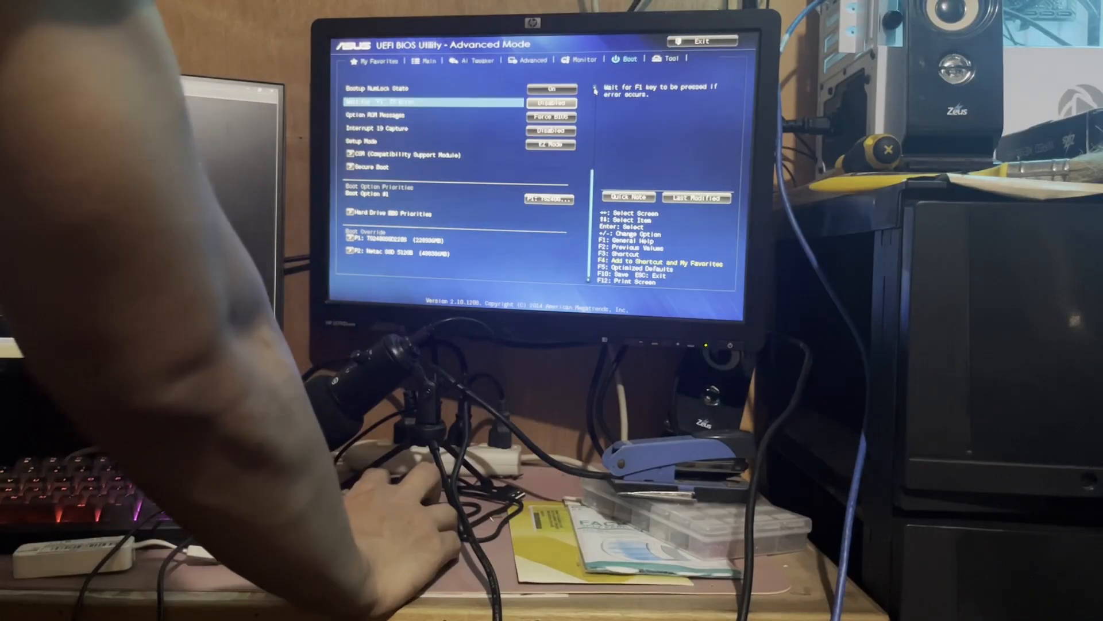
scroll(595, 90, "up", 6)
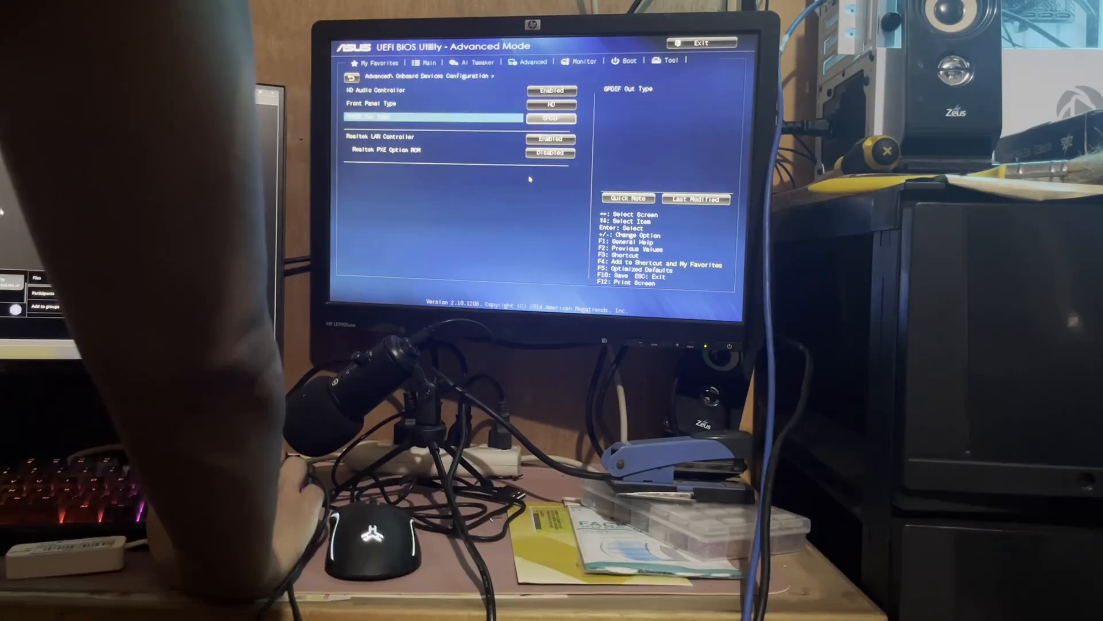
scroll(530, 179, "down", 2)
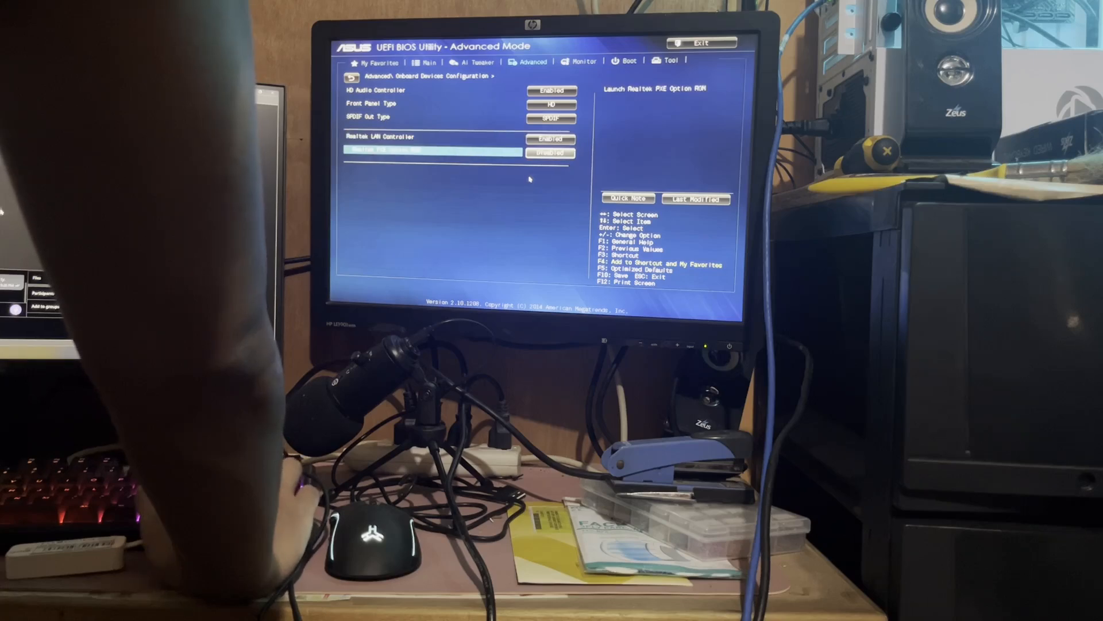
key("Return")
key("Down")
key("Return")
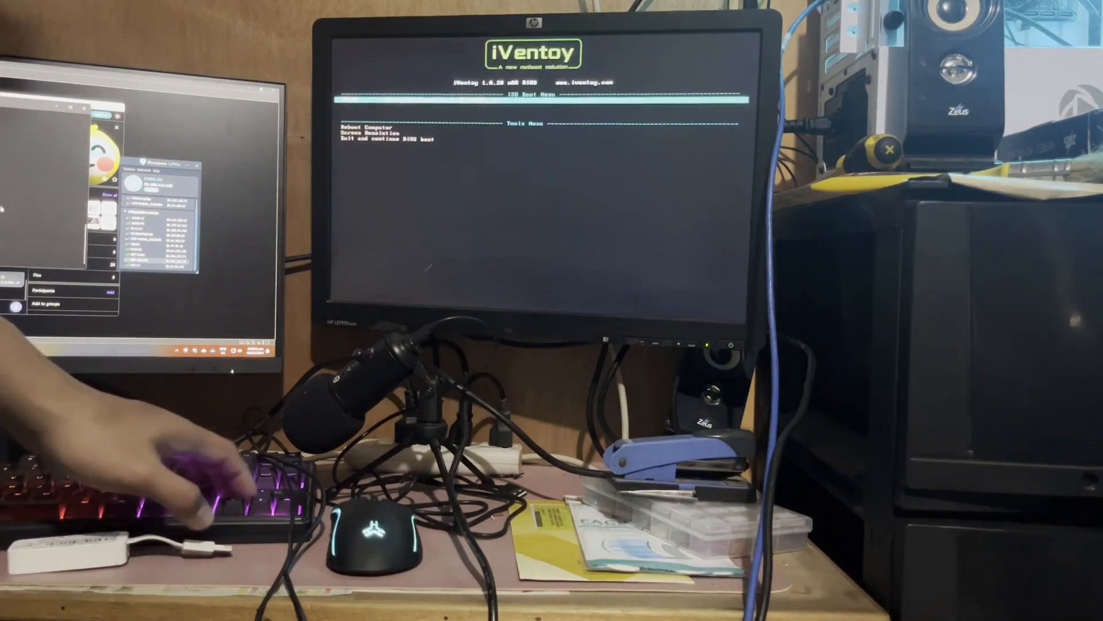
key("Return")
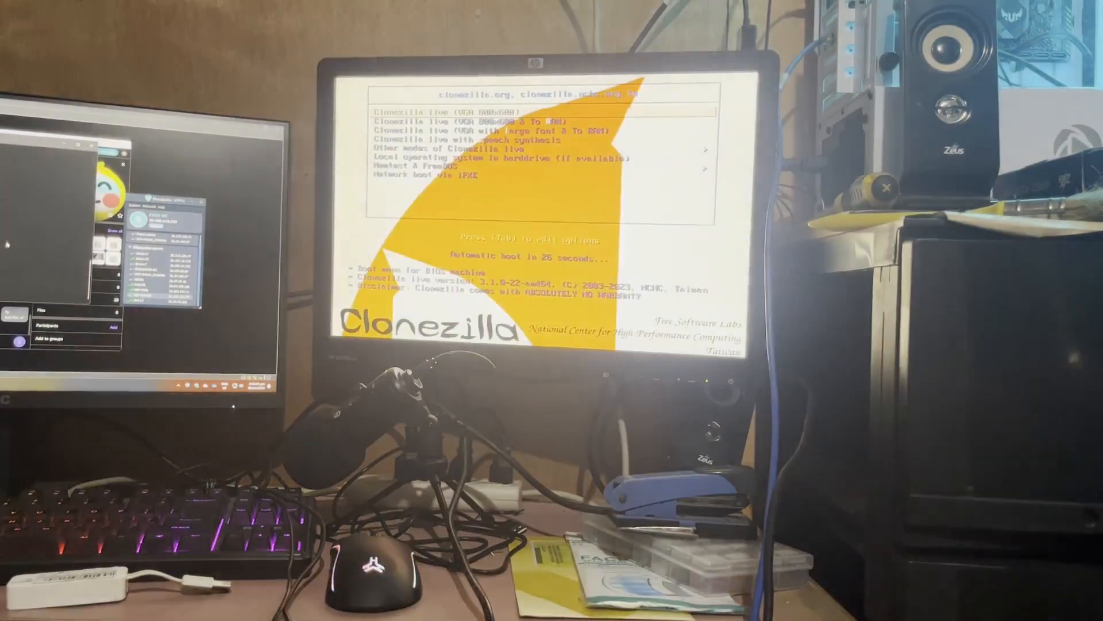
key("Return")
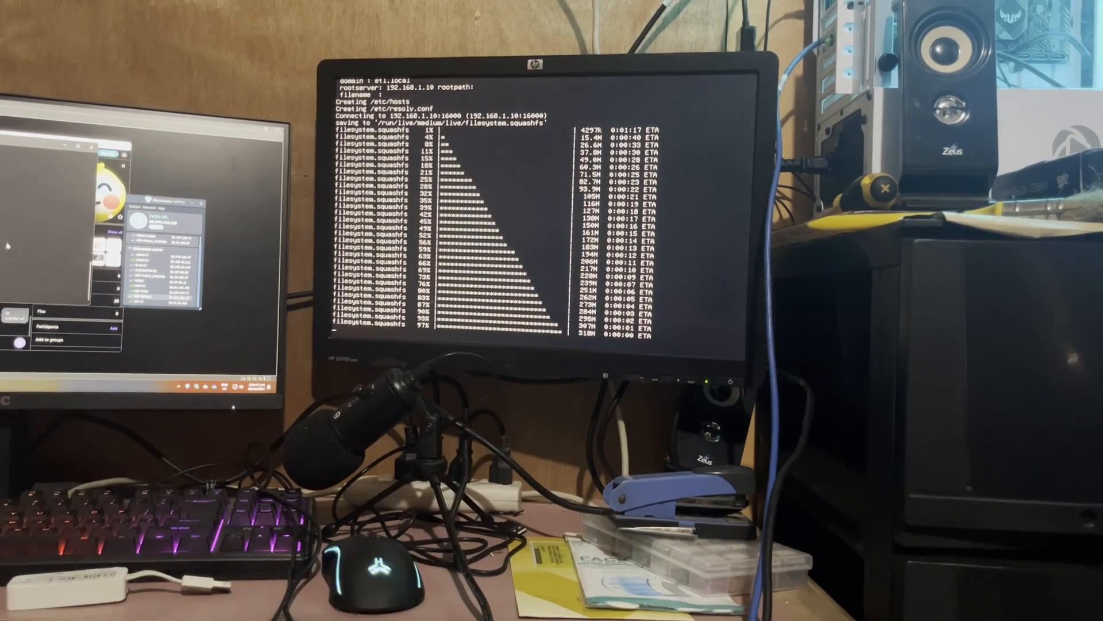
key("Return")
key("Return")
key("Down")
key("Return")
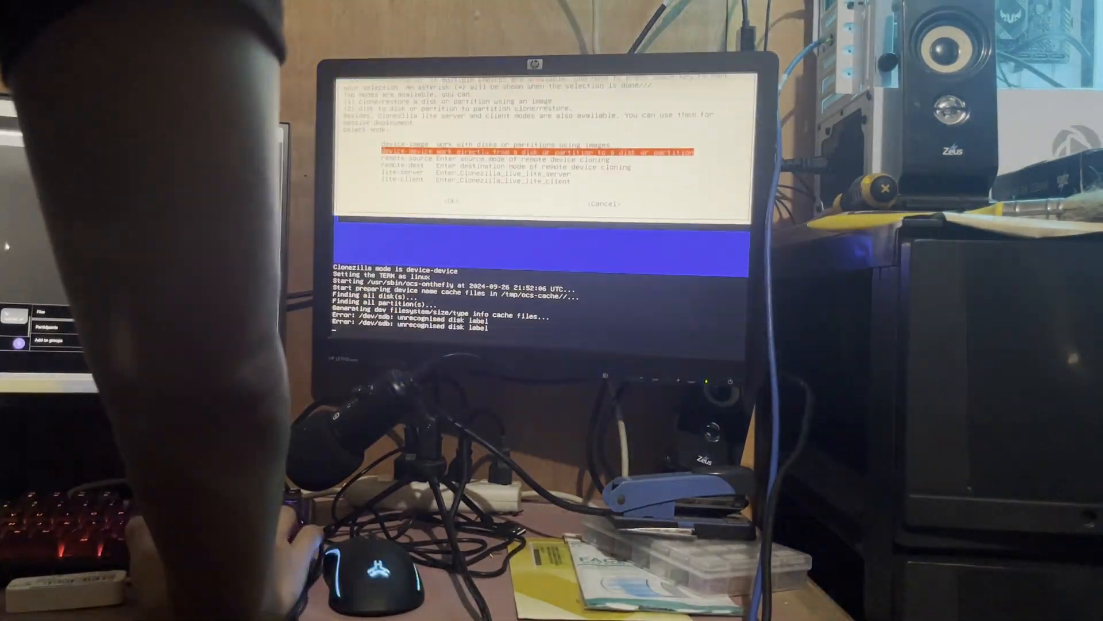
key("Return")
key("Return")
key("Return")
key("Return")
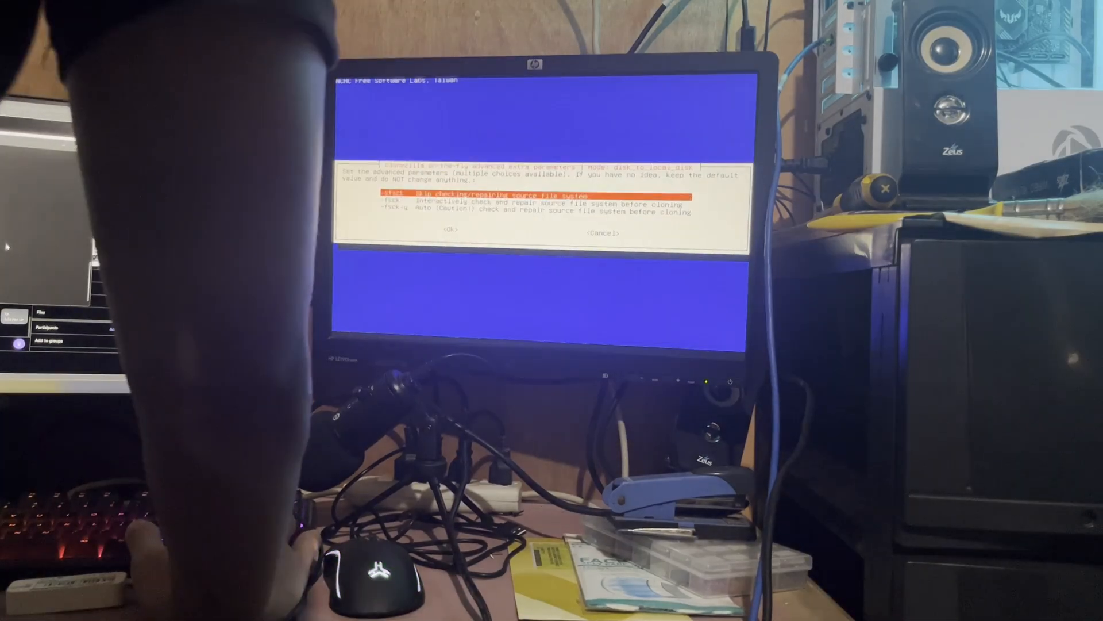
key("Return")
key("Return")
key("Return")
key("Return")
type("y")
key("Return")
type("y")
key("Return")
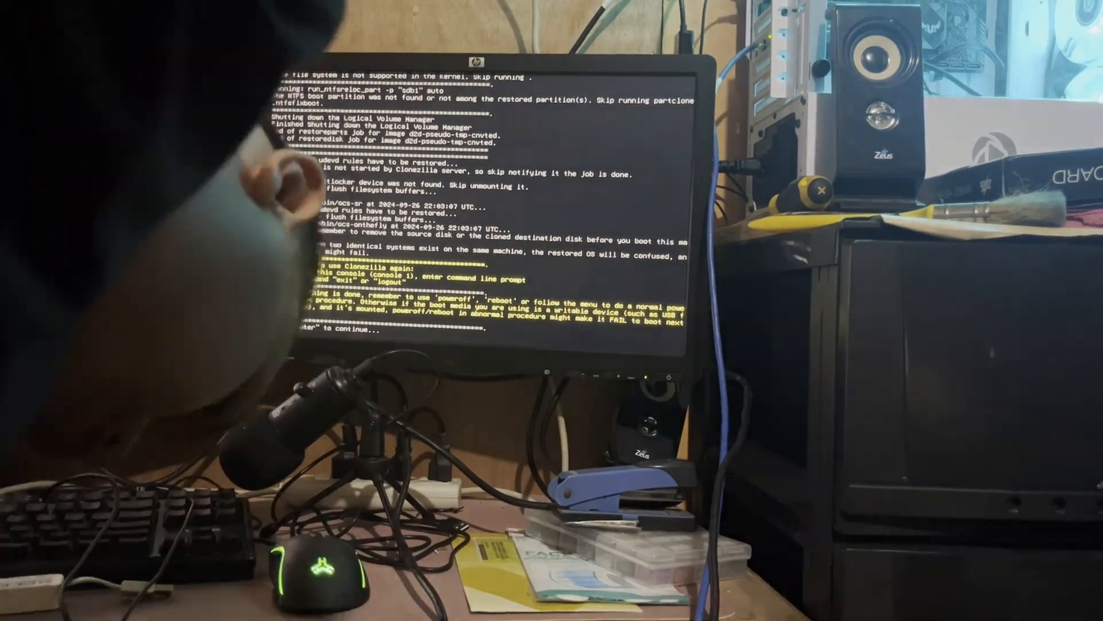
key("Return")
key("Return")
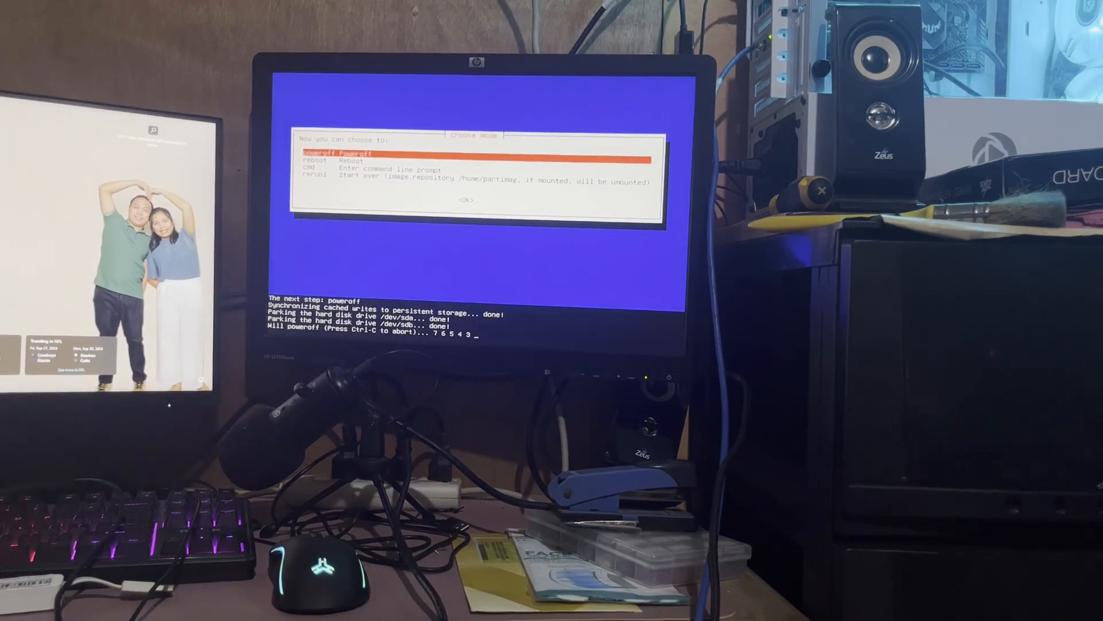